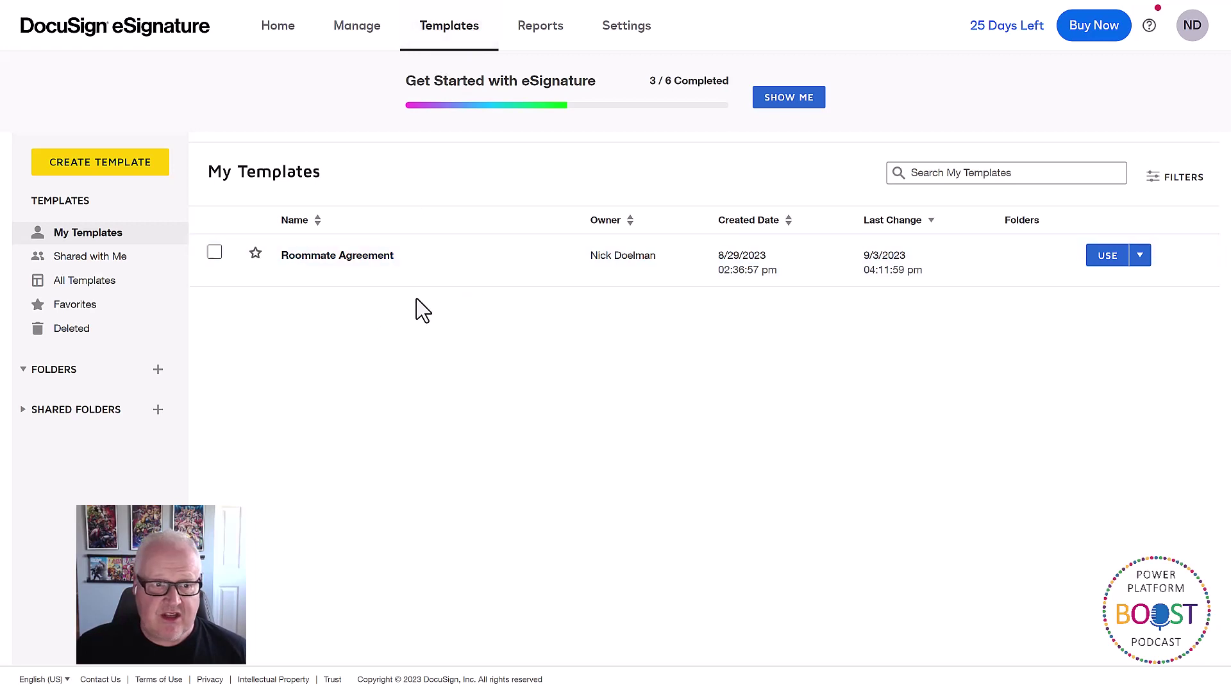
Step: Copy the Roommate Agreement template's ID to the clipboard and open the template in the editor
{"action": "left_click", "coordinate": [324, 263]}
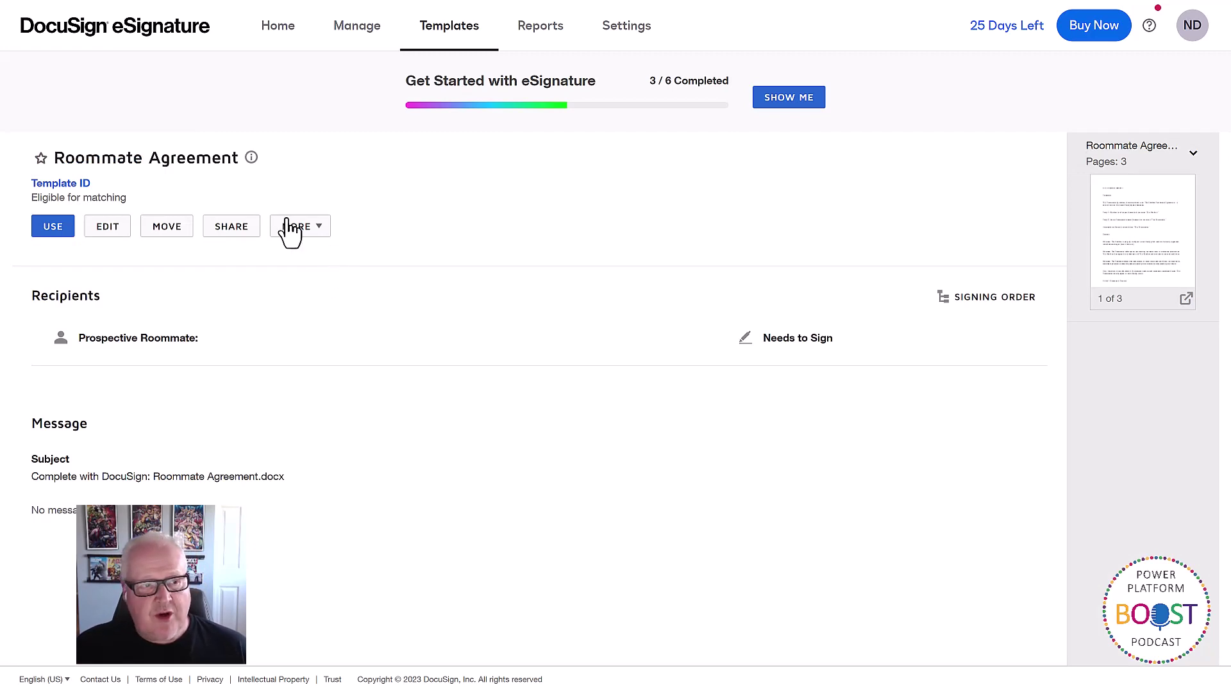
{"action": "left_click", "coordinate": [74, 186]}
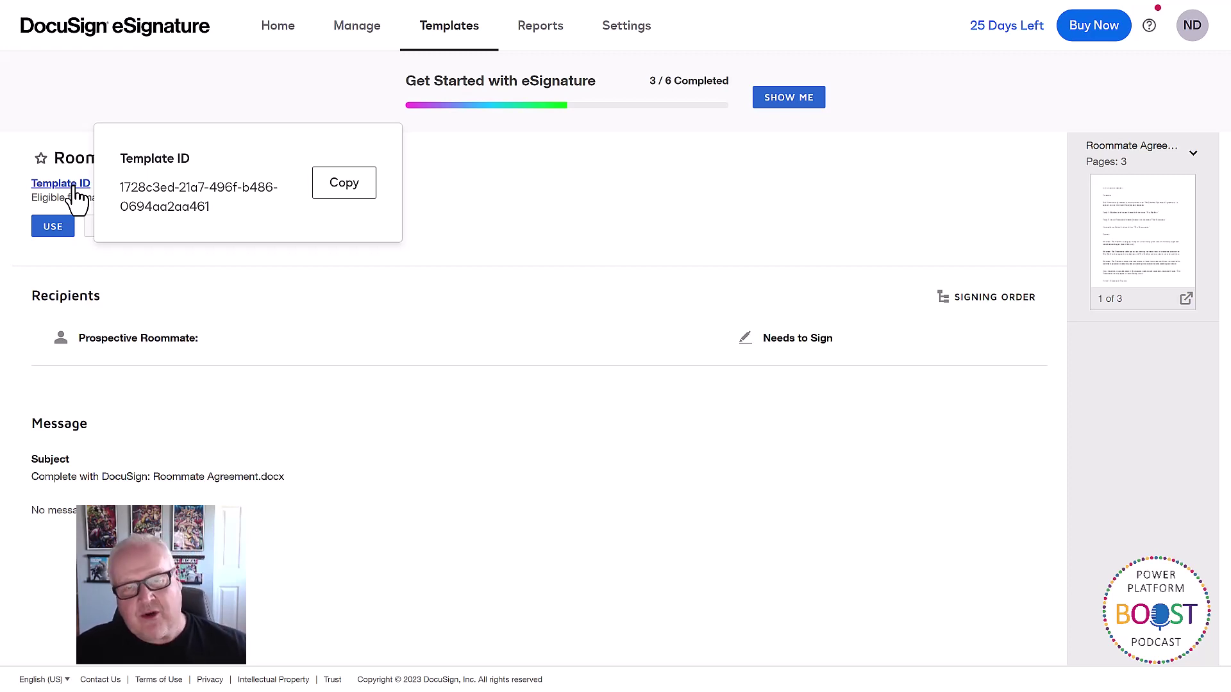
{"action": "left_click", "coordinate": [330, 189]}
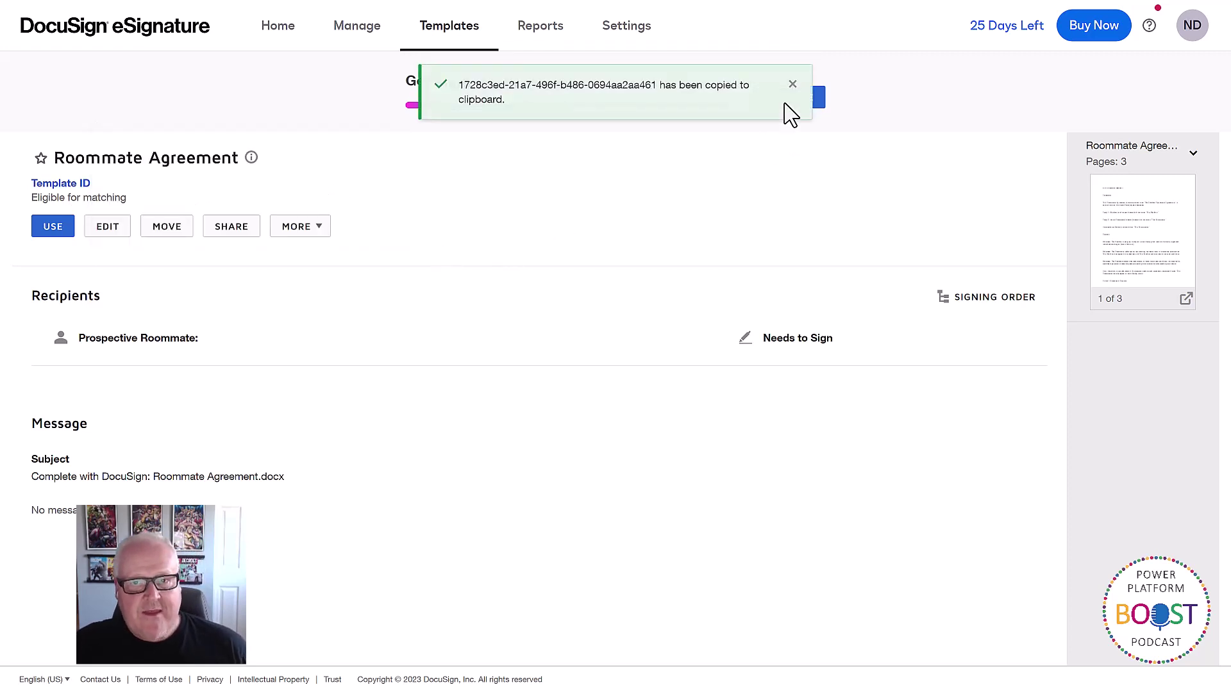
{"action": "left_click", "coordinate": [792, 85]}
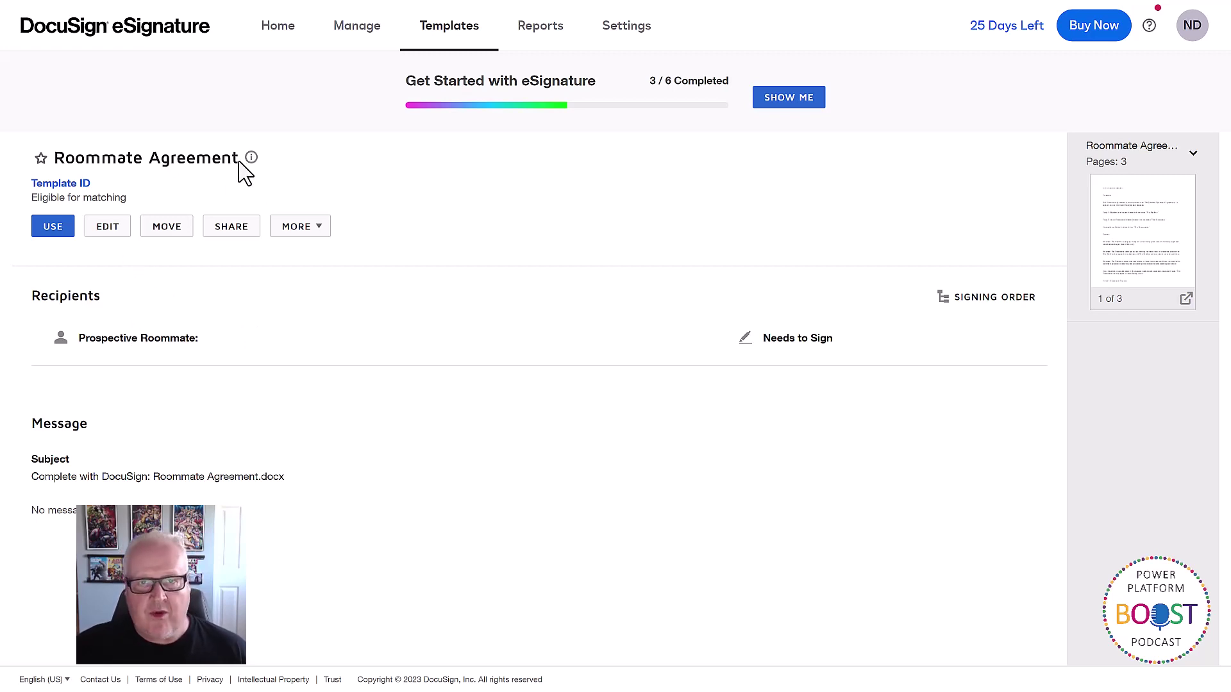
{"action": "left_click", "coordinate": [107, 228]}
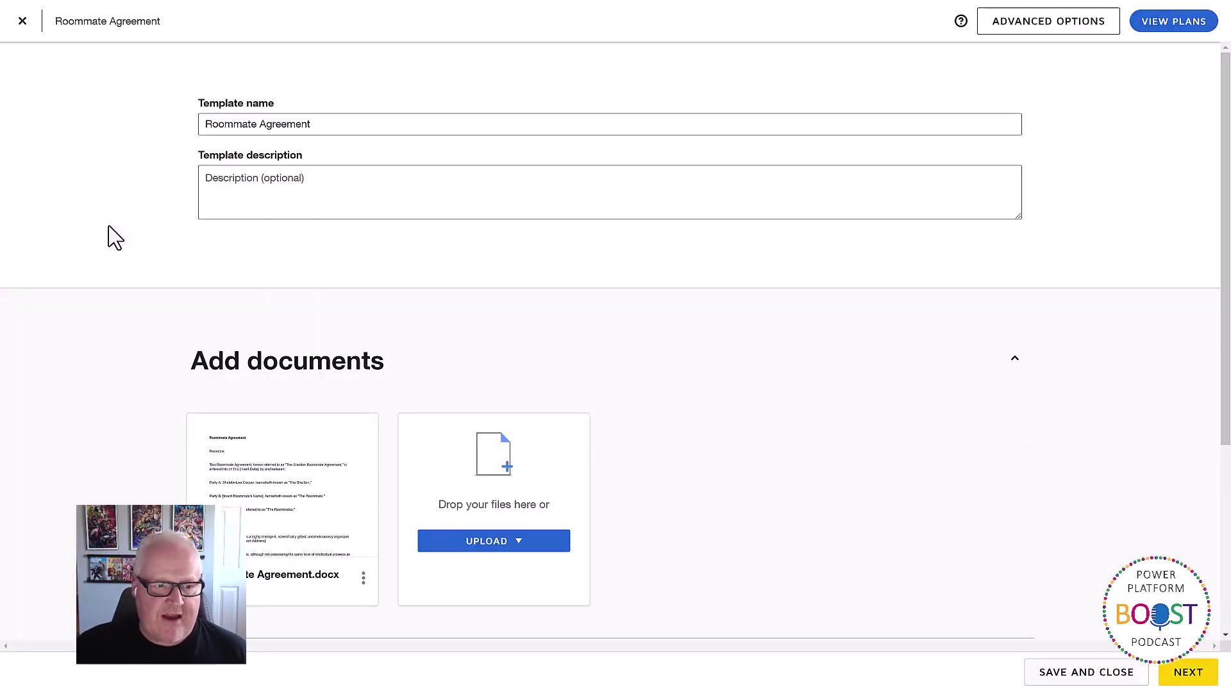
Step: Expand the template's recipients to review the Prospective Roommate role, set to Needs to Sign
{"action": "scroll", "coordinate": [255, 285], "scroll_direction": "down", "scroll_amount": 4}
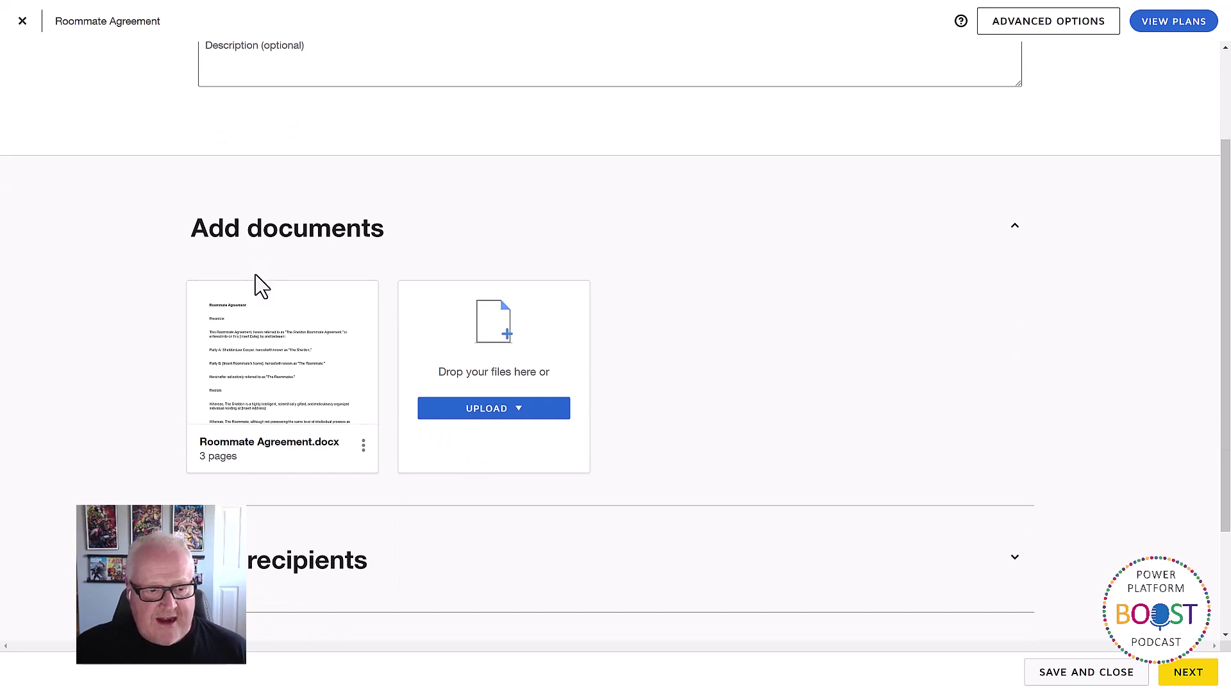
{"action": "left_click", "coordinate": [1017, 418]}
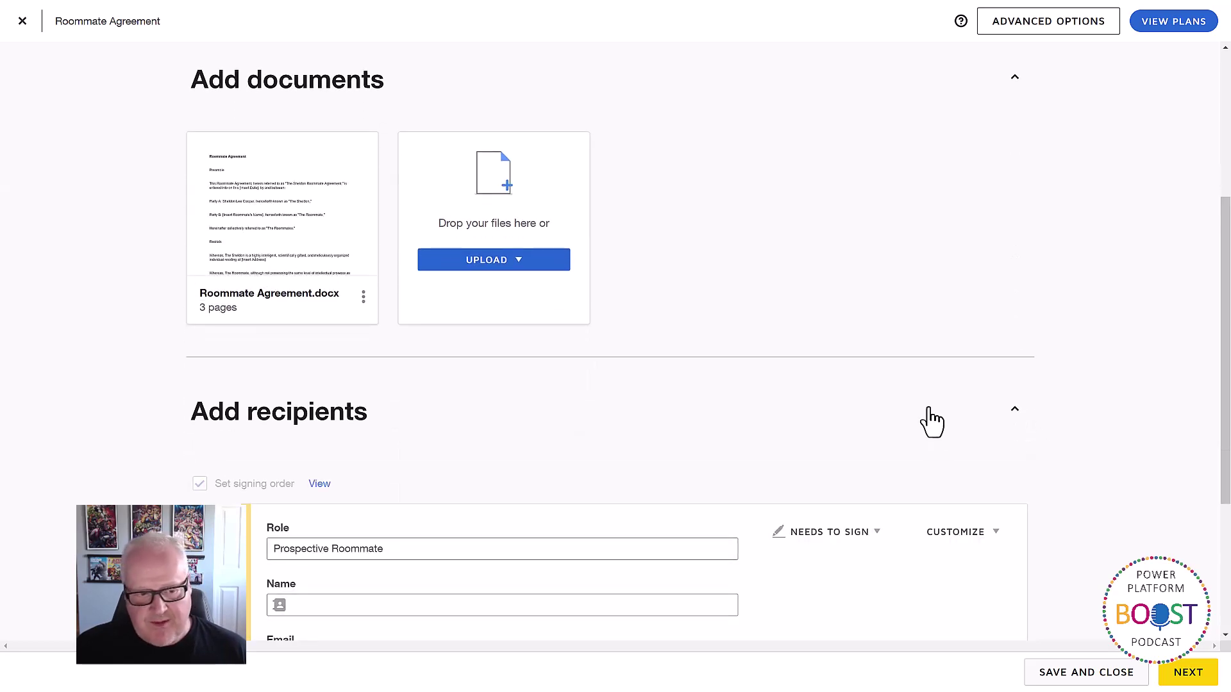
{"action": "scroll", "coordinate": [585, 401], "scroll_direction": "down", "scroll_amount": 4}
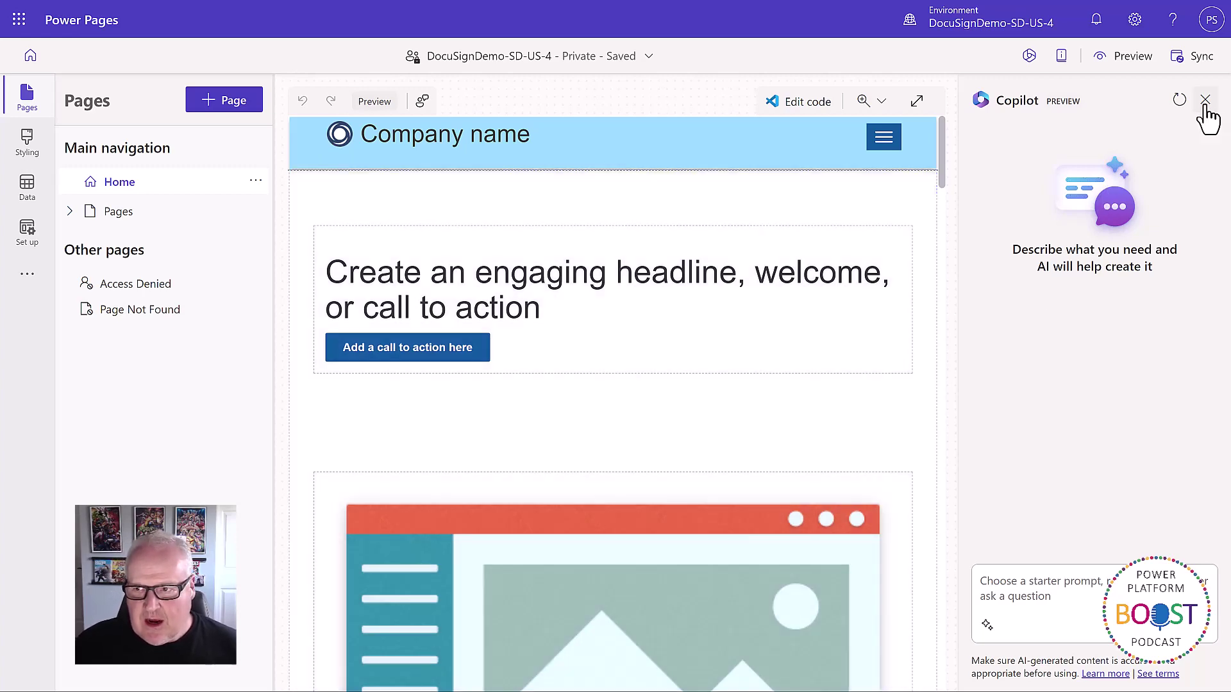
Step: Close the Copilot panel and go to the site's Data workspace via Set up
{"action": "left_click", "coordinate": [1205, 99]}
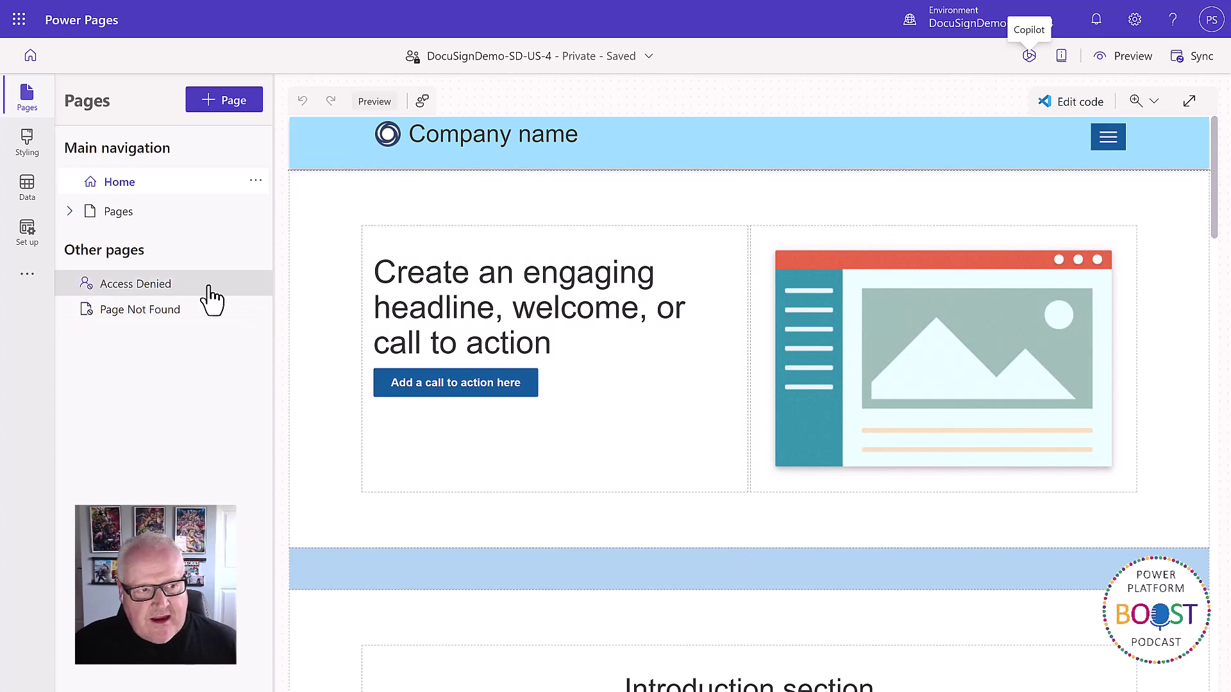
{"action": "left_click", "coordinate": [24, 243]}
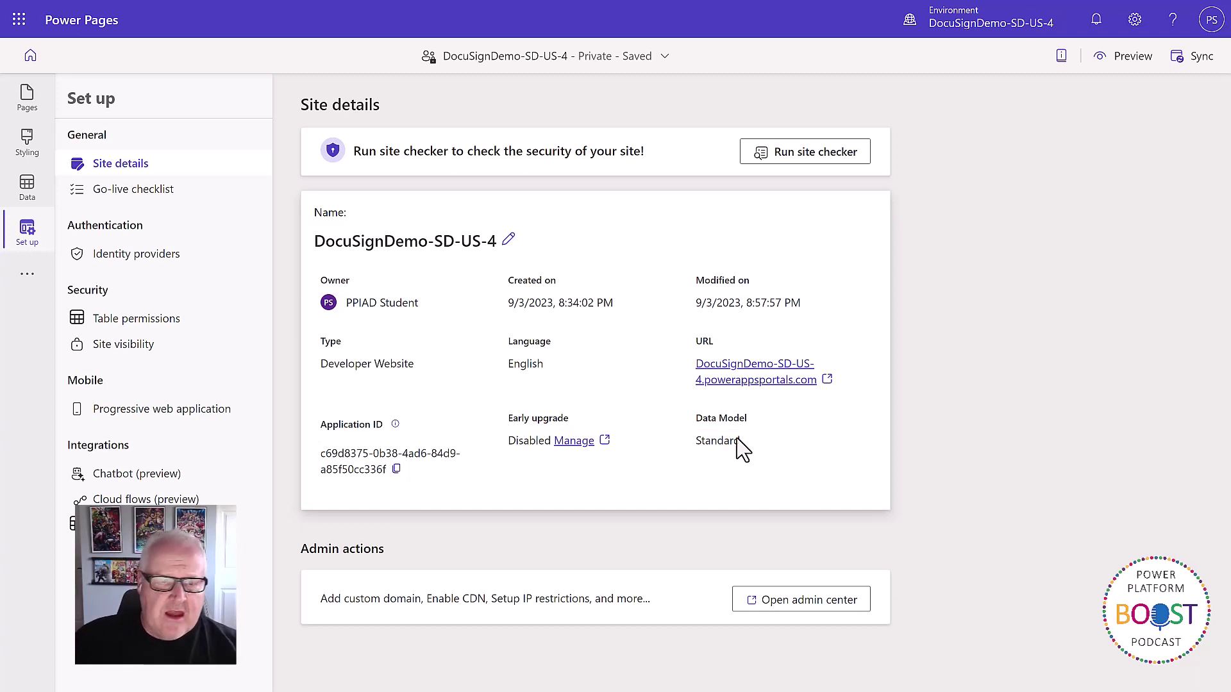
{"action": "left_click", "coordinate": [28, 187]}
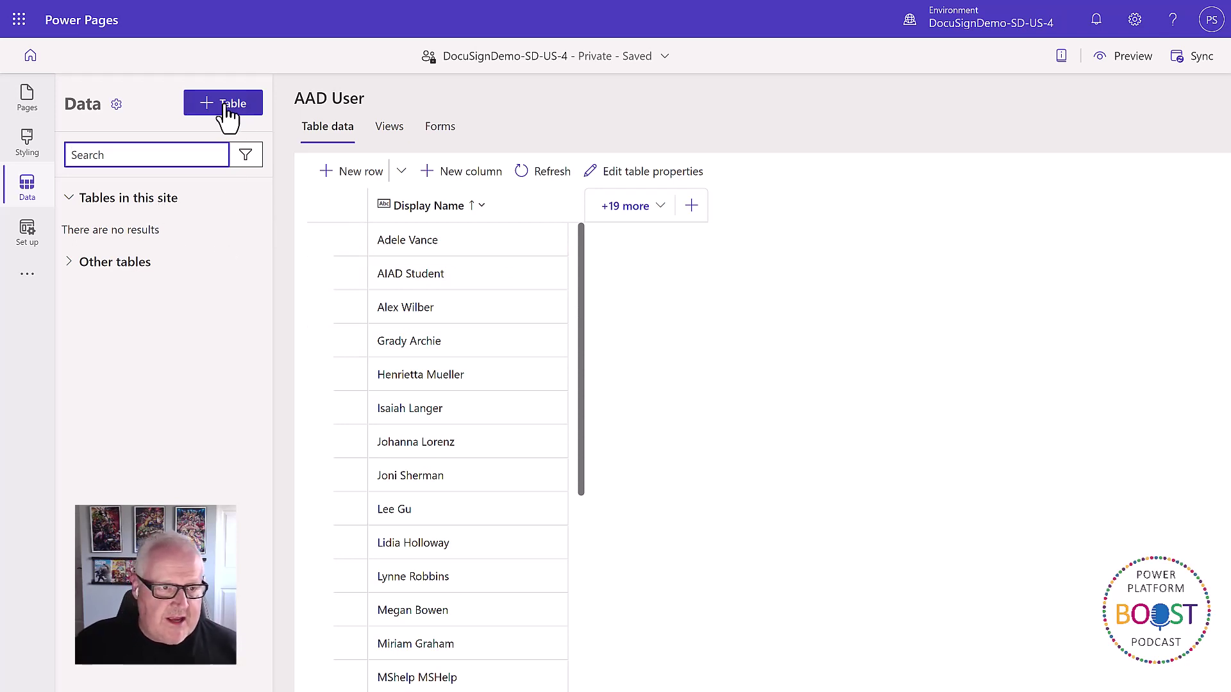
Step: Make DocuSignConfig the current solution for new data tables, columns, views and forms
{"action": "left_click", "coordinate": [116, 106]}
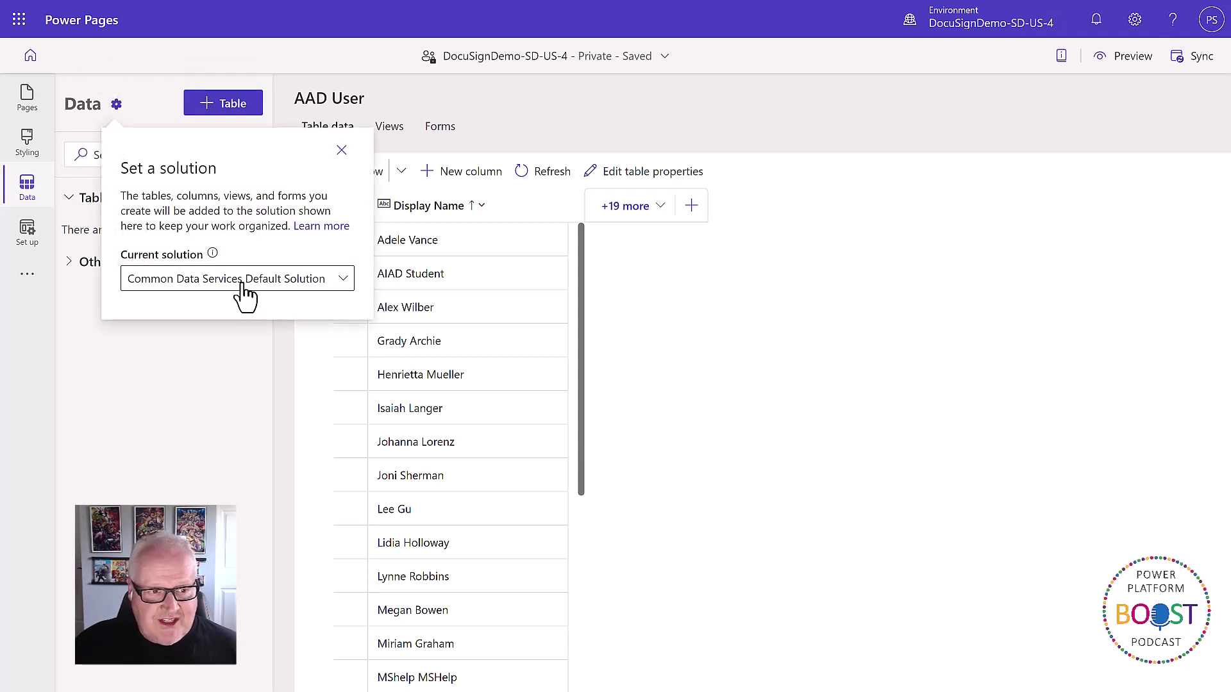
{"action": "left_click", "coordinate": [244, 285]}
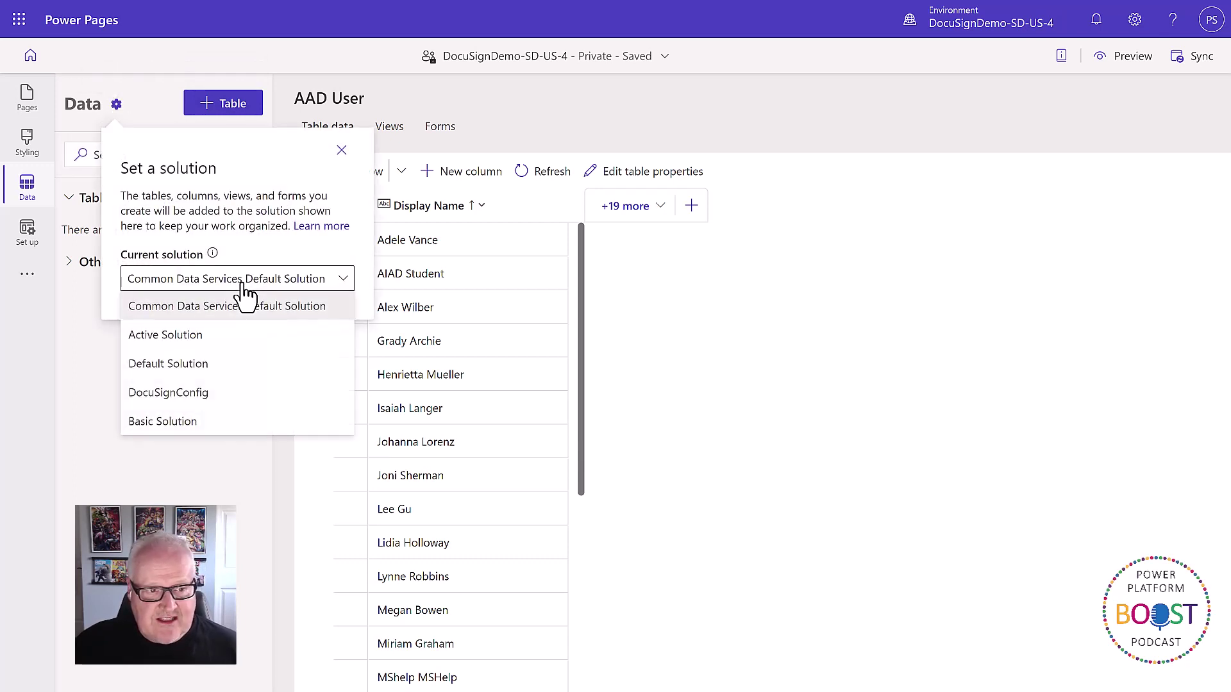
{"action": "left_click", "coordinate": [209, 395]}
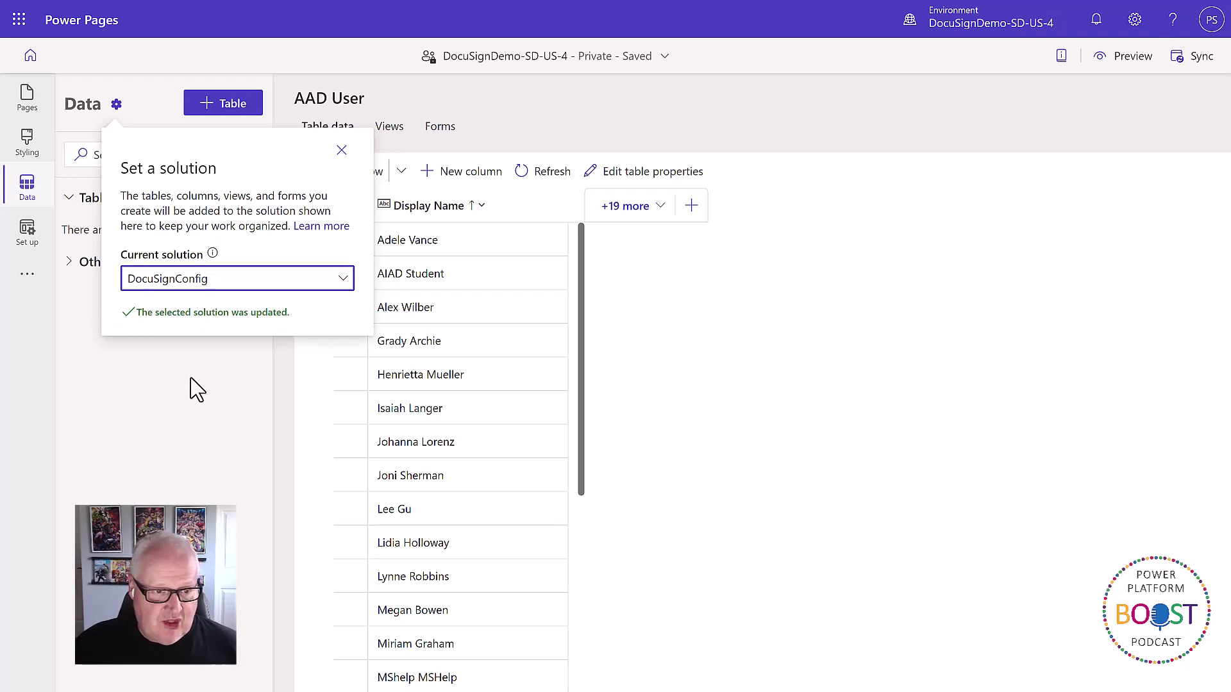
{"action": "left_click", "coordinate": [341, 150]}
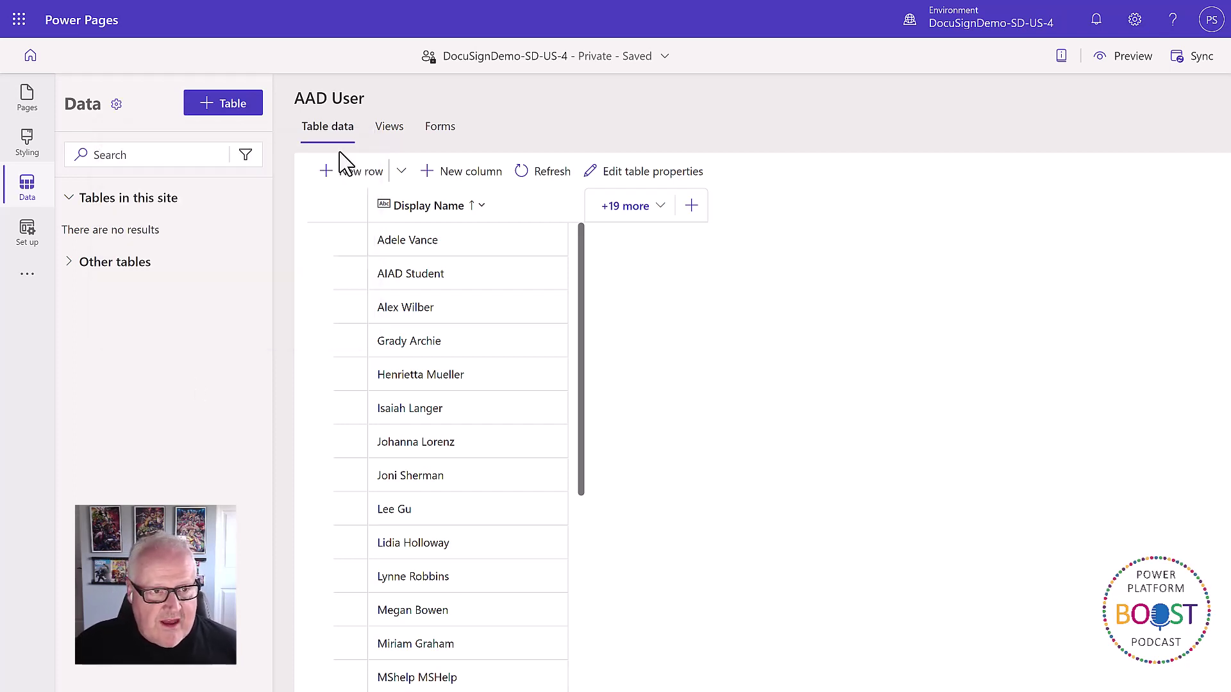
Step: Name a new table Roommate Application with a Business recommended primary column called Application Number
{"action": "left_click", "coordinate": [227, 104]}
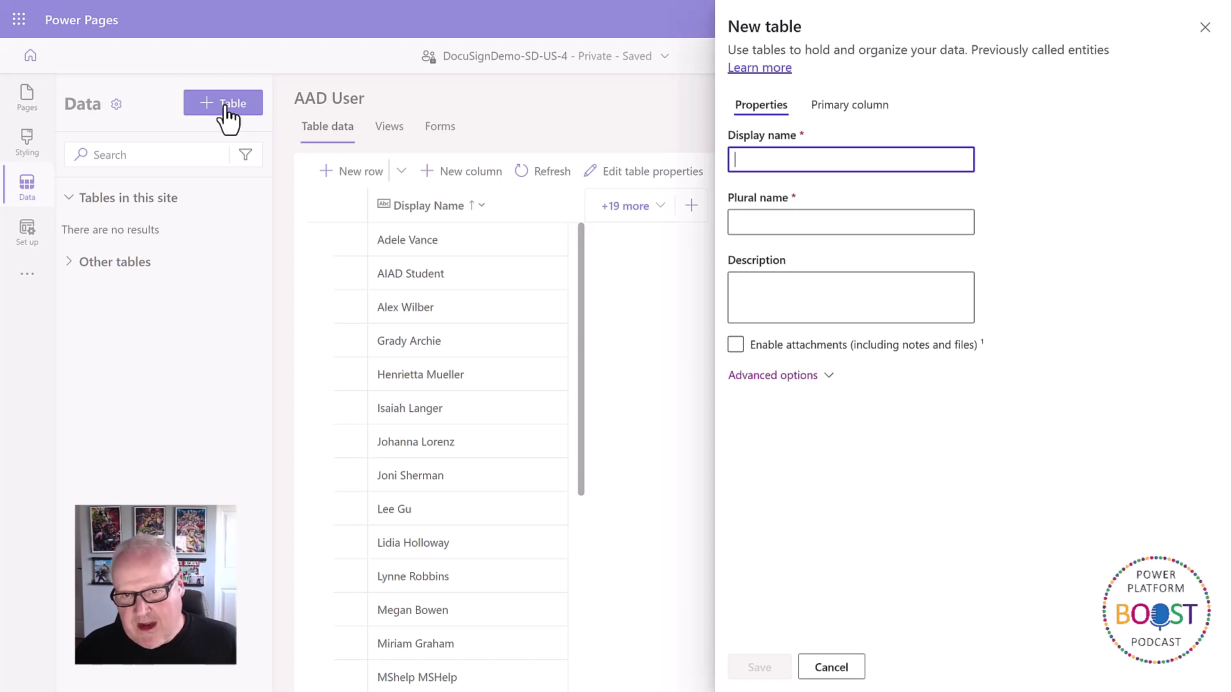
{"action": "type", "text": "Roommate Application"}
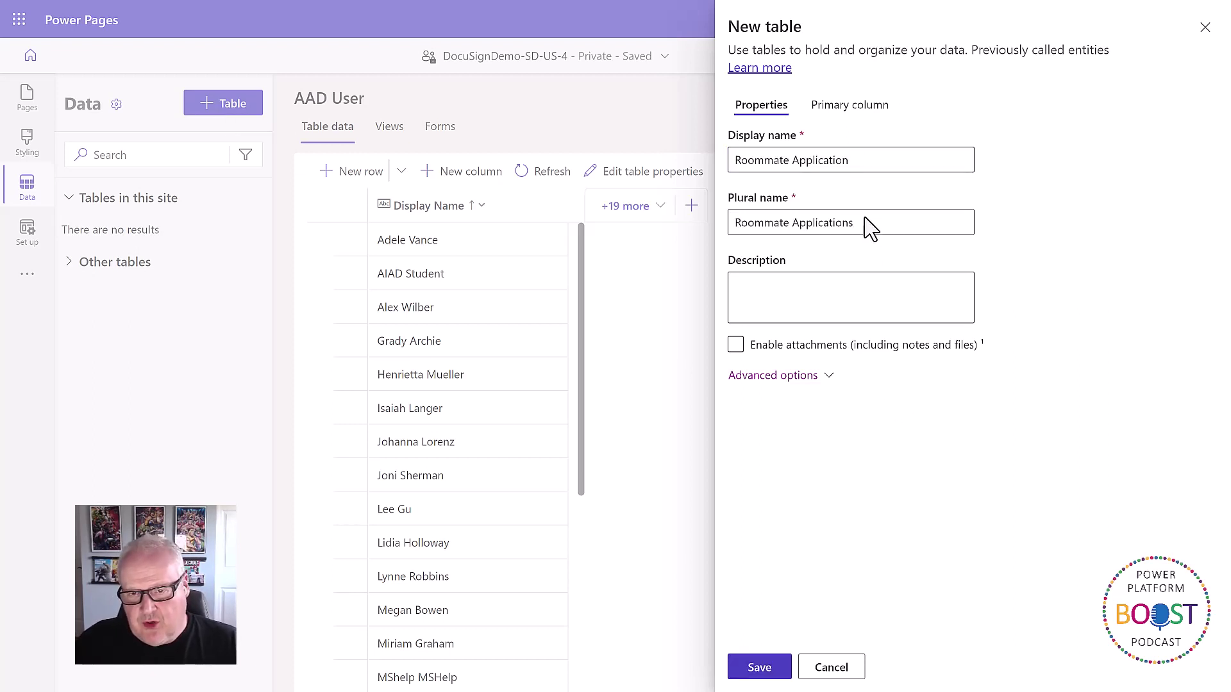
{"action": "left_click", "coordinate": [839, 104]}
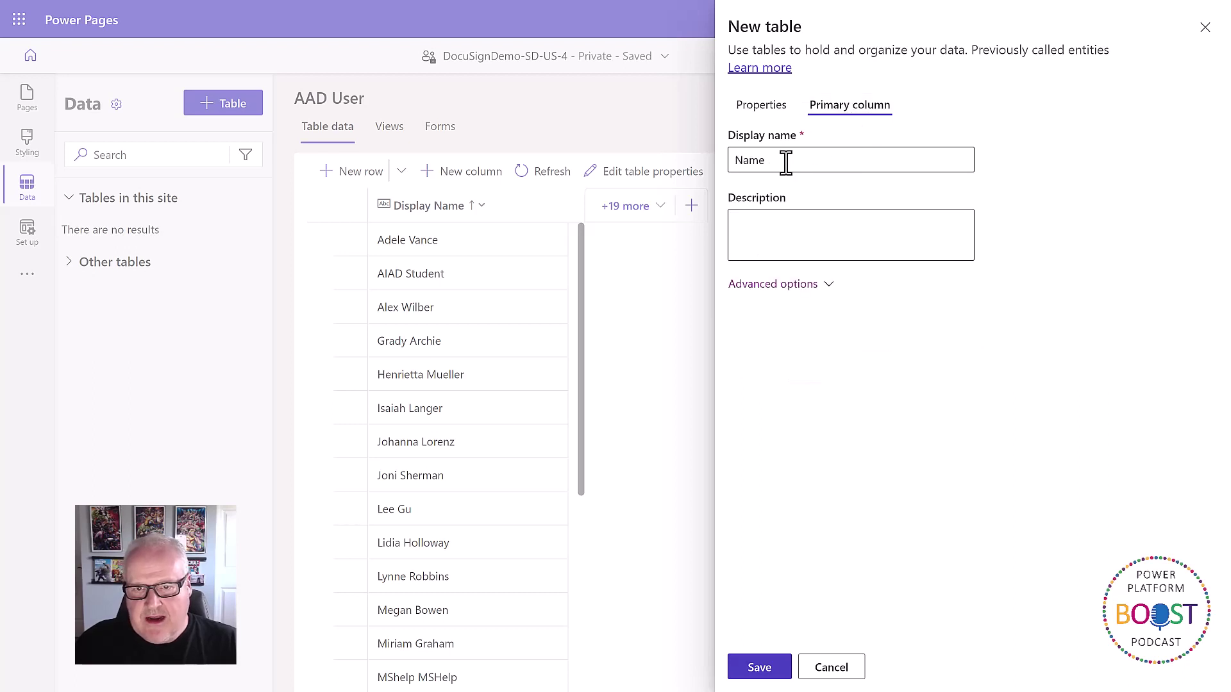
{"action": "left_click_drag", "start_coordinate": [786, 162], "coordinate": [731, 171]}
{"action": "type", "text": "A"}
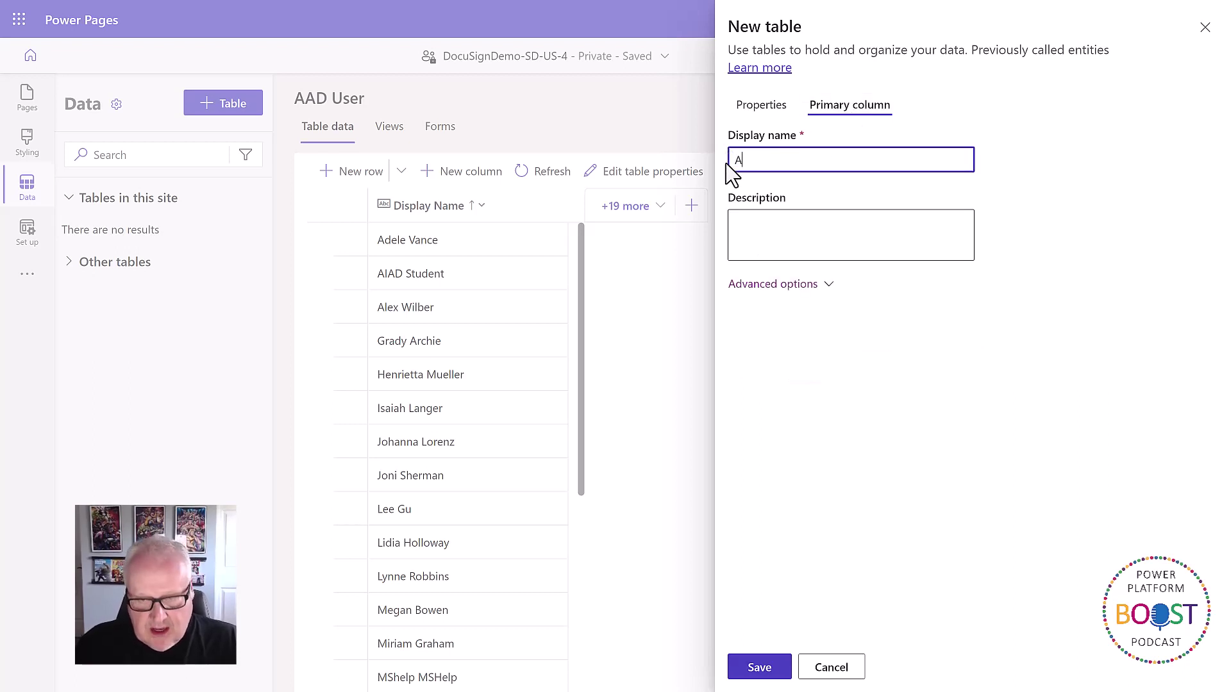
{"action": "type", "text": "pplication Number"}
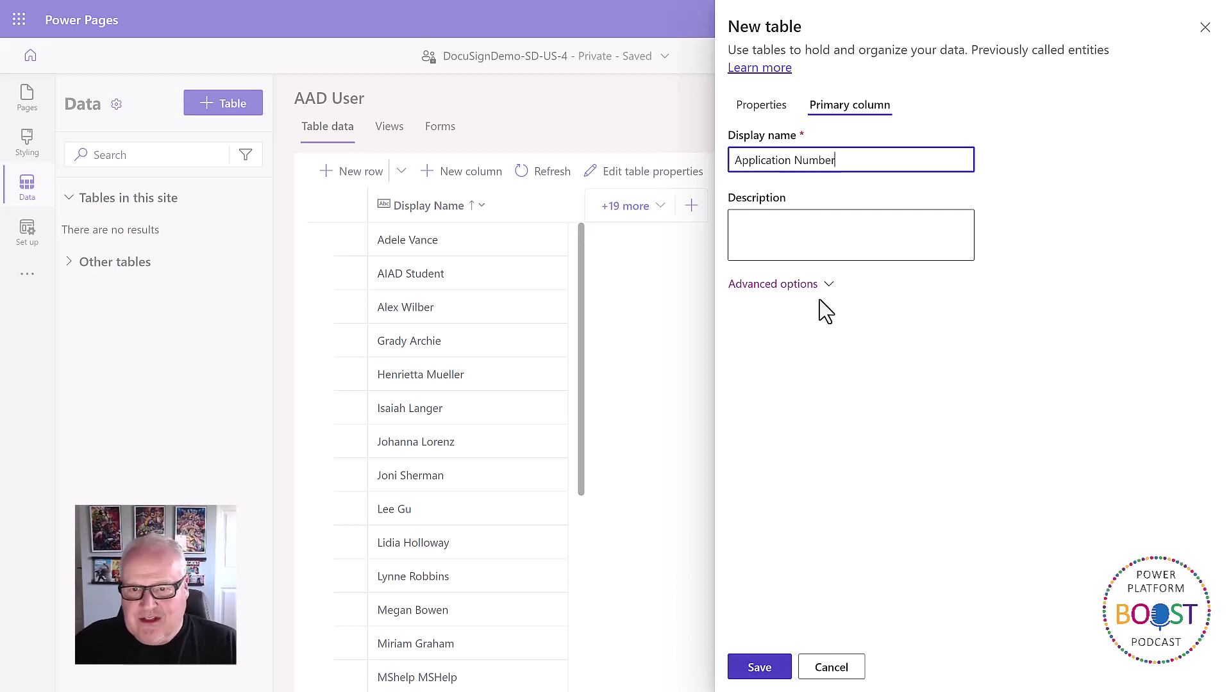
{"action": "left_click", "coordinate": [798, 286]}
{"action": "left_click", "coordinate": [820, 416]}
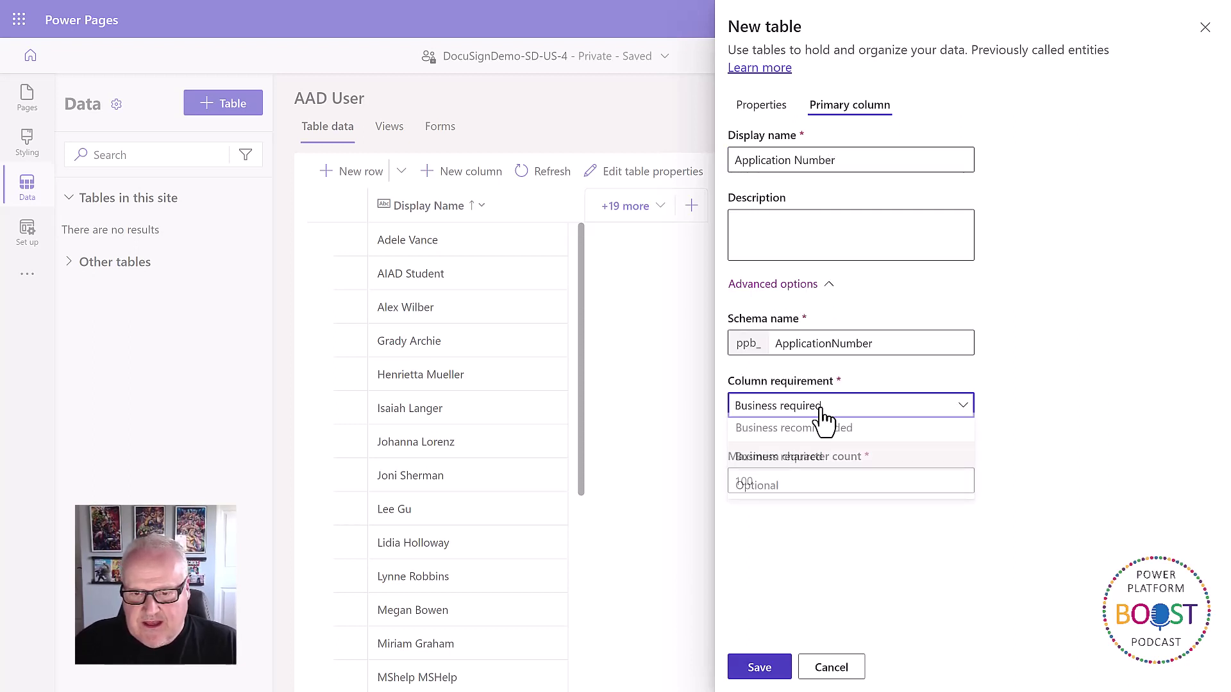
{"action": "left_click", "coordinate": [853, 433]}
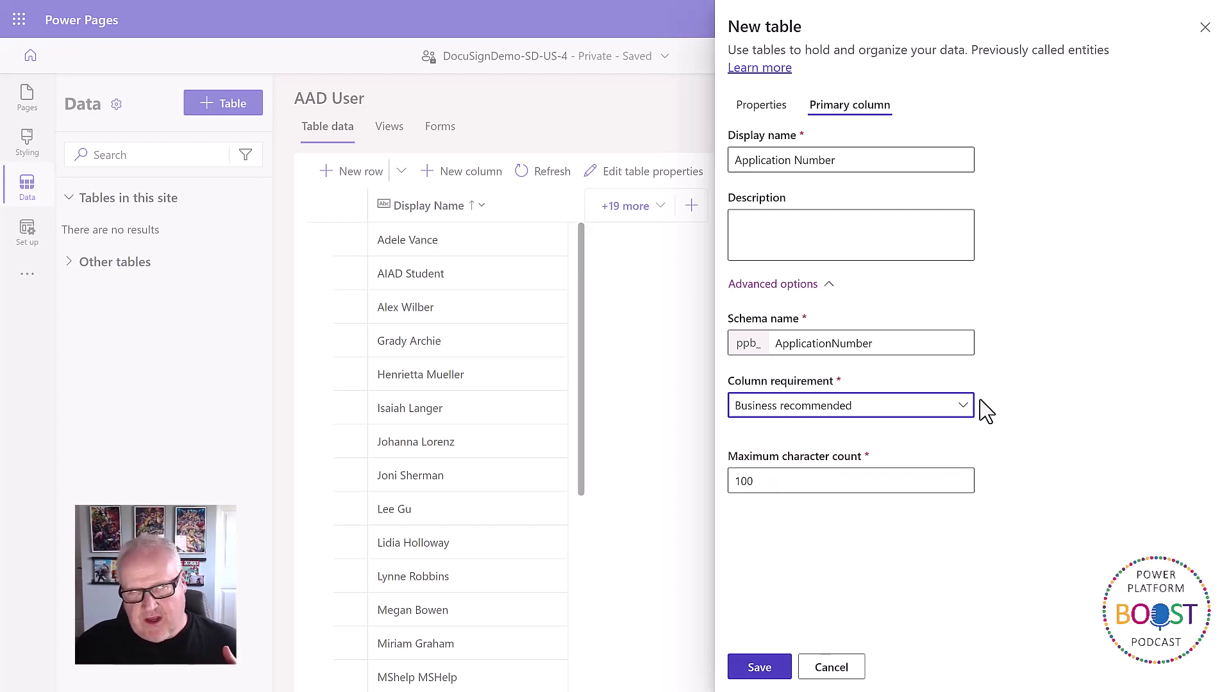
Step: Enable 'Creating a new activity' for the table and save it
{"action": "left_click", "coordinate": [756, 114]}
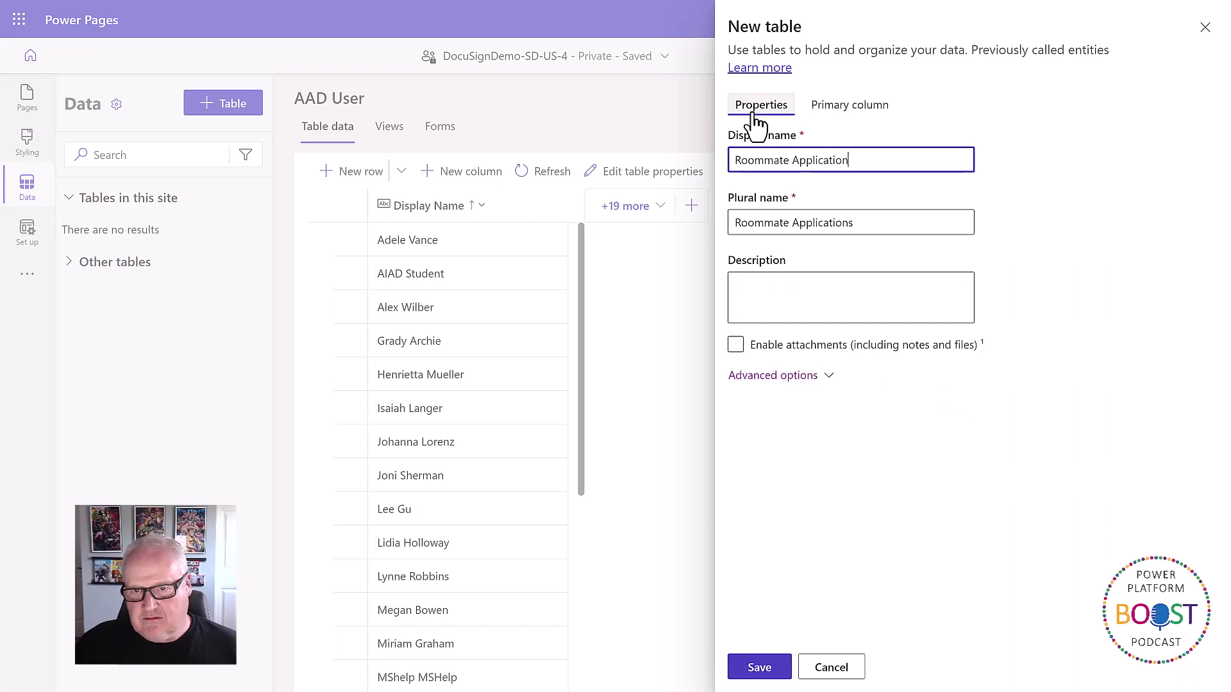
{"action": "left_click", "coordinate": [801, 377]}
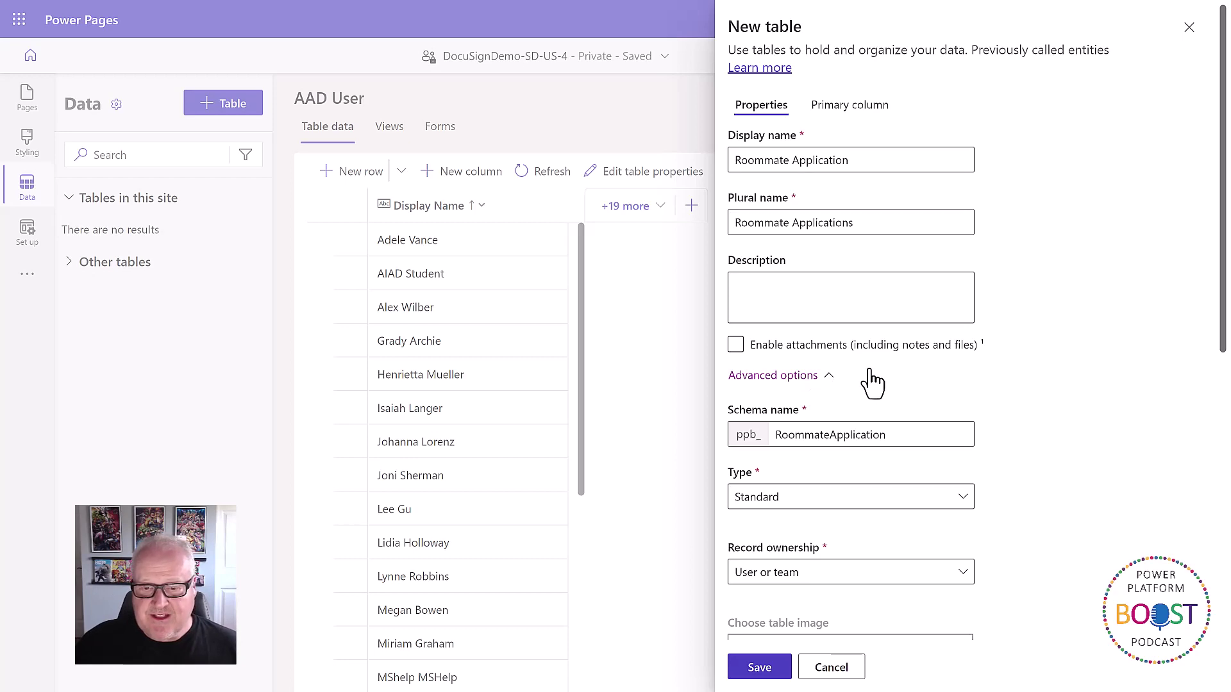
{"action": "scroll", "coordinate": [871, 383], "scroll_direction": "down", "scroll_amount": 5}
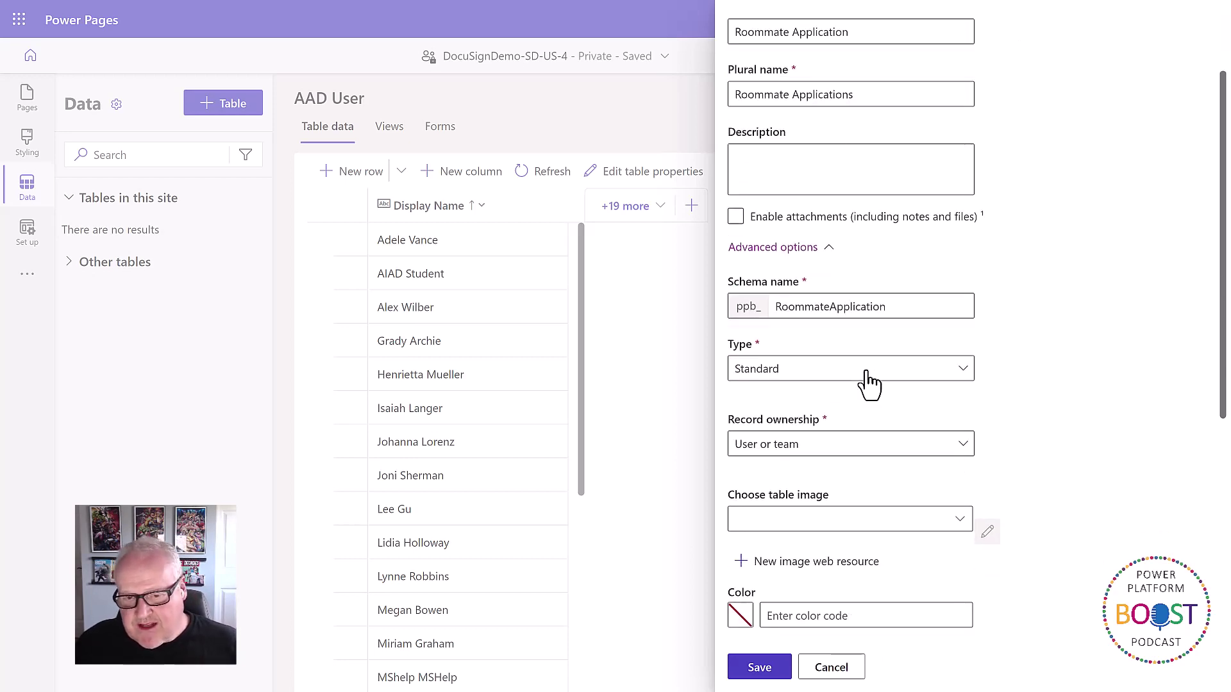
{"action": "scroll", "coordinate": [868, 378], "scroll_direction": "down", "scroll_amount": 4}
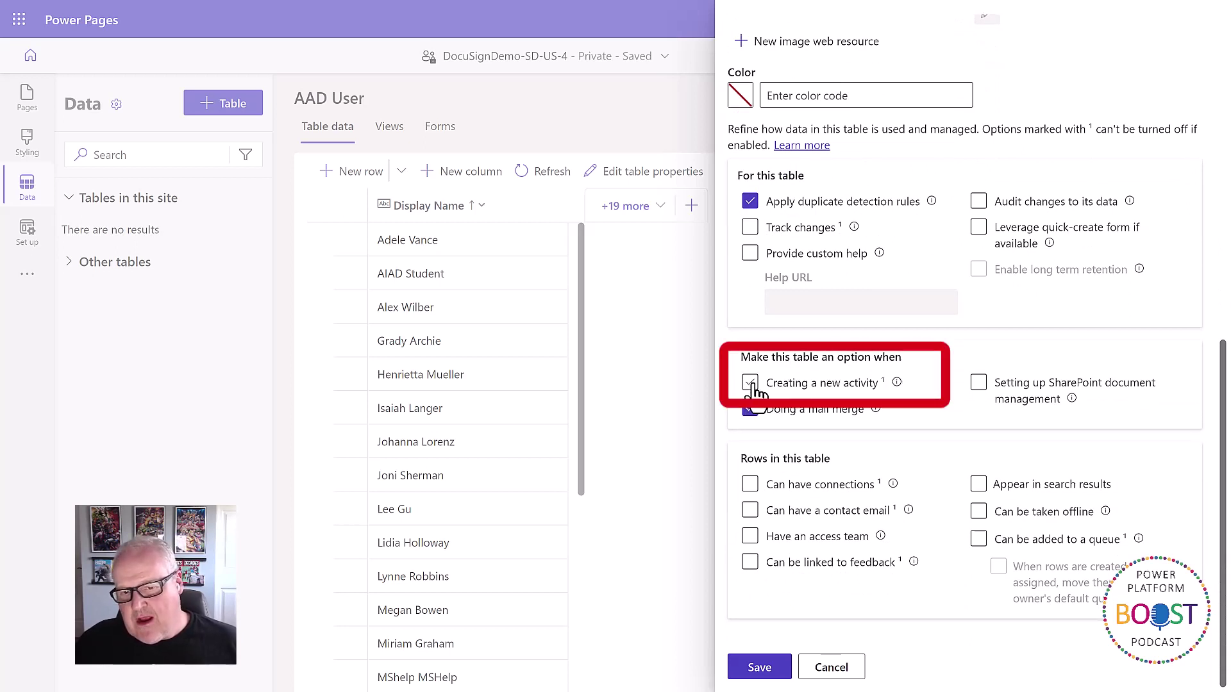
{"action": "left_click", "coordinate": [753, 385]}
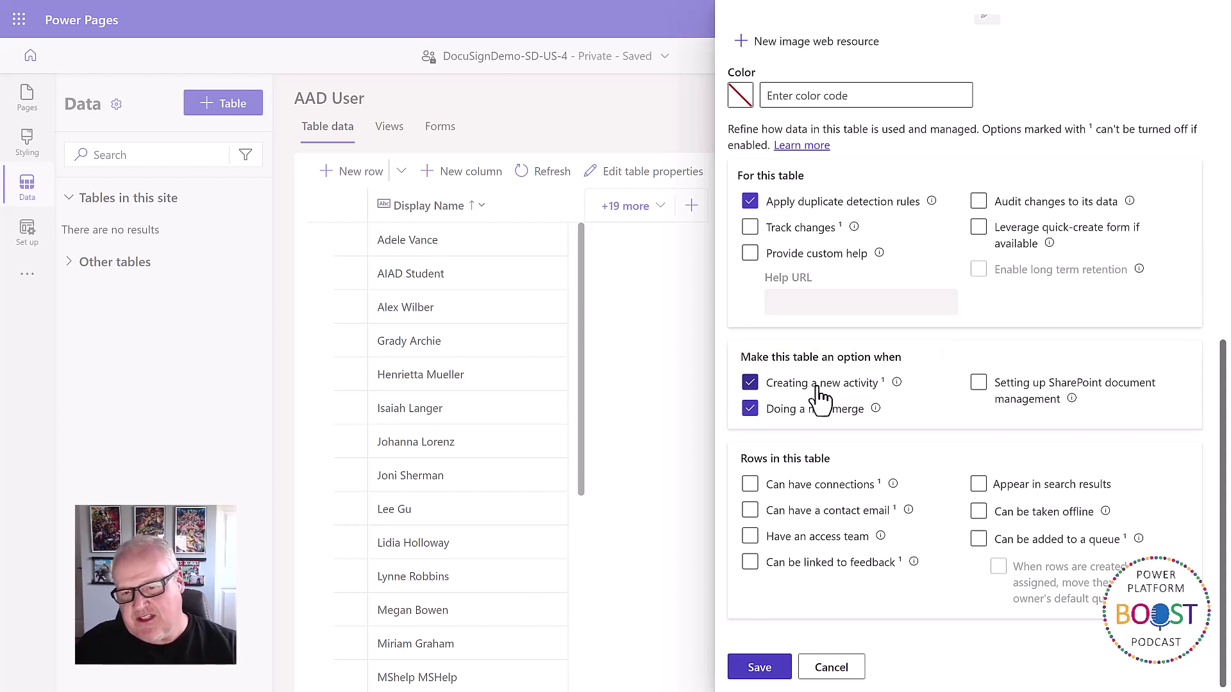
{"action": "left_click", "coordinate": [762, 671]}
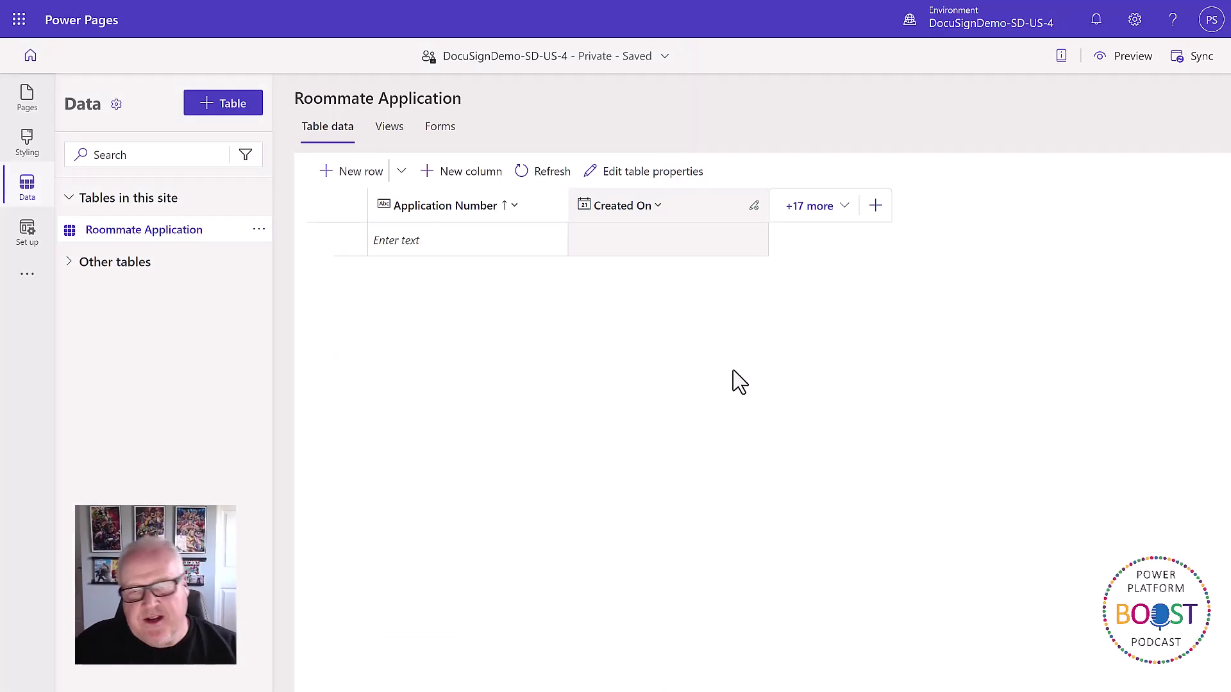
Step: Add and save a First Name column on the Roommate Application table
{"action": "left_click", "coordinate": [468, 183]}
{"action": "type", "text": "First Name"}
{"action": "left_click", "coordinate": [762, 667]}
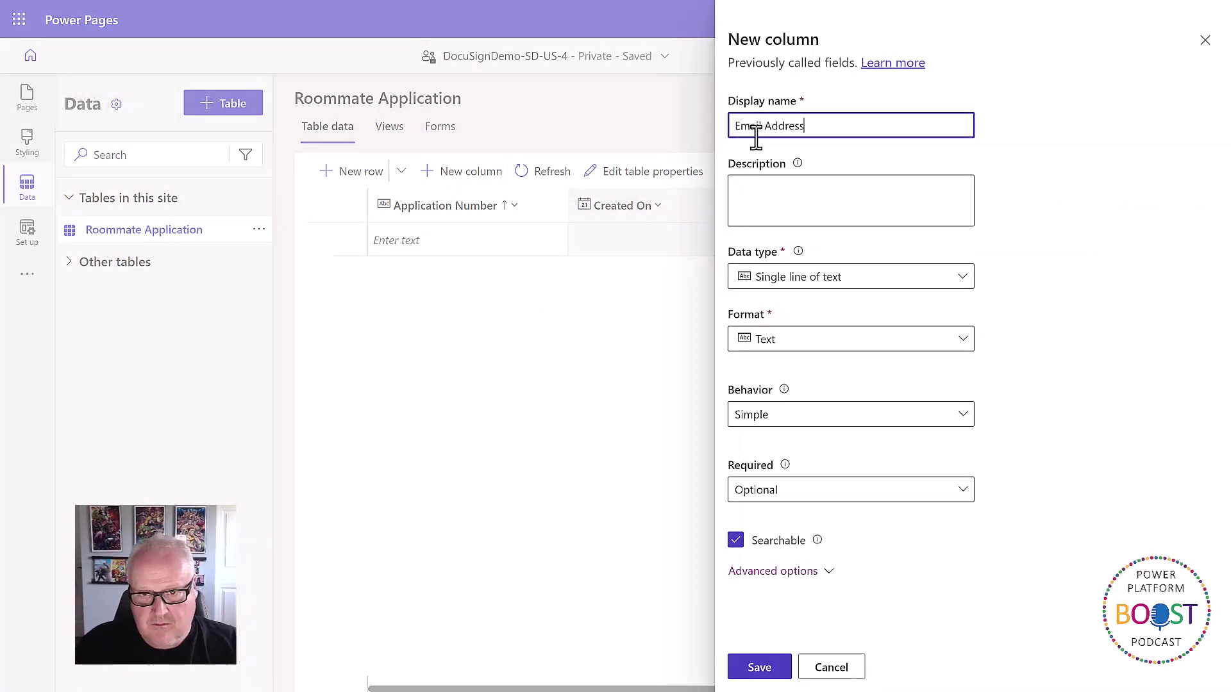
Step: Start a Full Name formula column using Concatenate('First Name', …)
{"action": "left_click", "coordinate": [826, 340]}
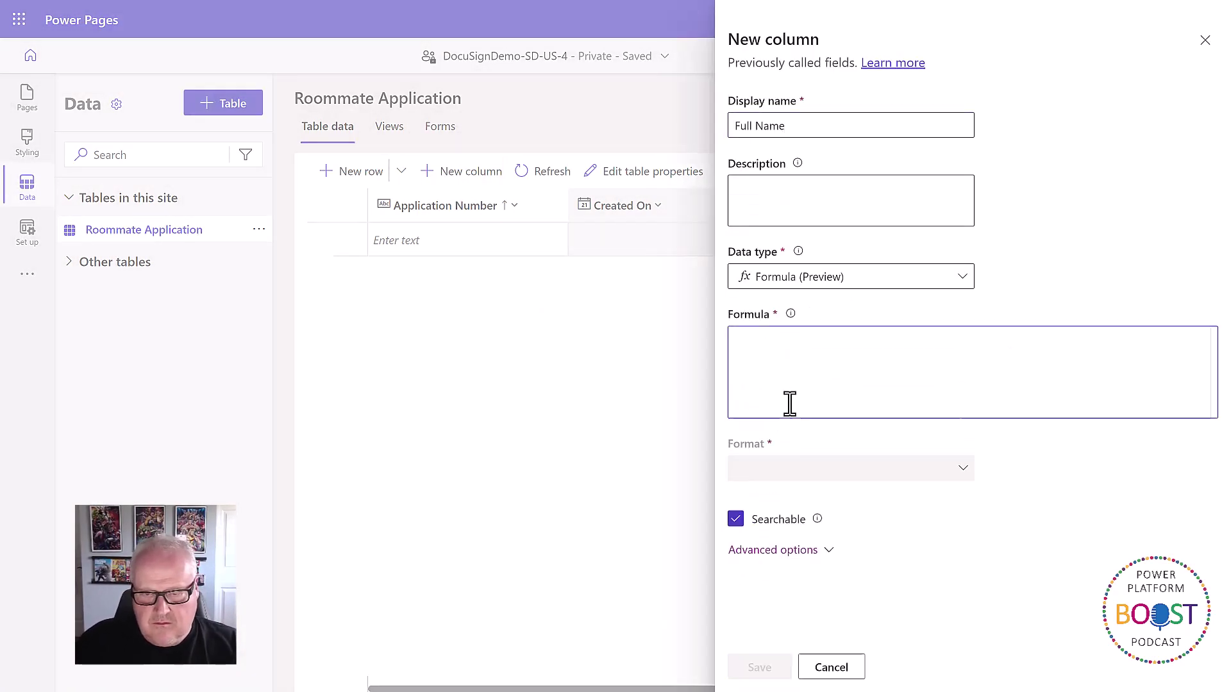
{"action": "left_click", "coordinate": [790, 404]}
{"action": "type", "text": "Concatenate('First Name',\""}
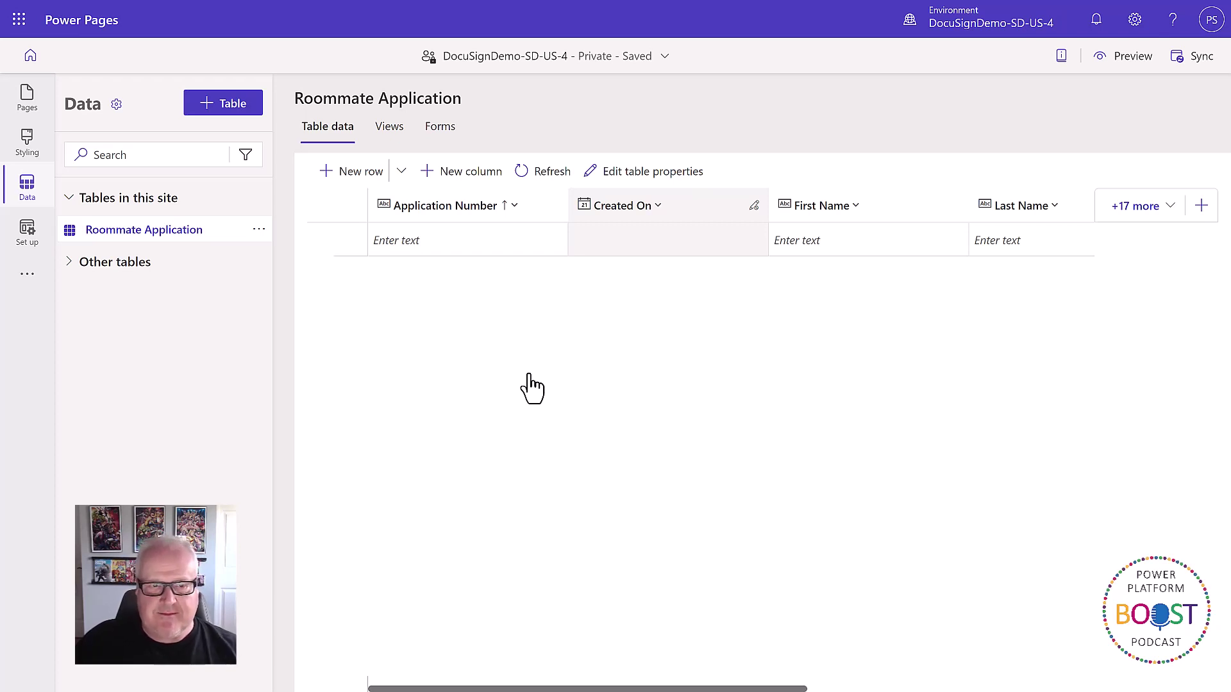
Step: Create a form named 'Step 1 - Contact Info' for the Roommate Application table
{"action": "left_click", "coordinate": [440, 126]}
{"action": "left_click", "coordinate": [407, 269]}
{"action": "type", "text": "Step 1 - Contact Info"}
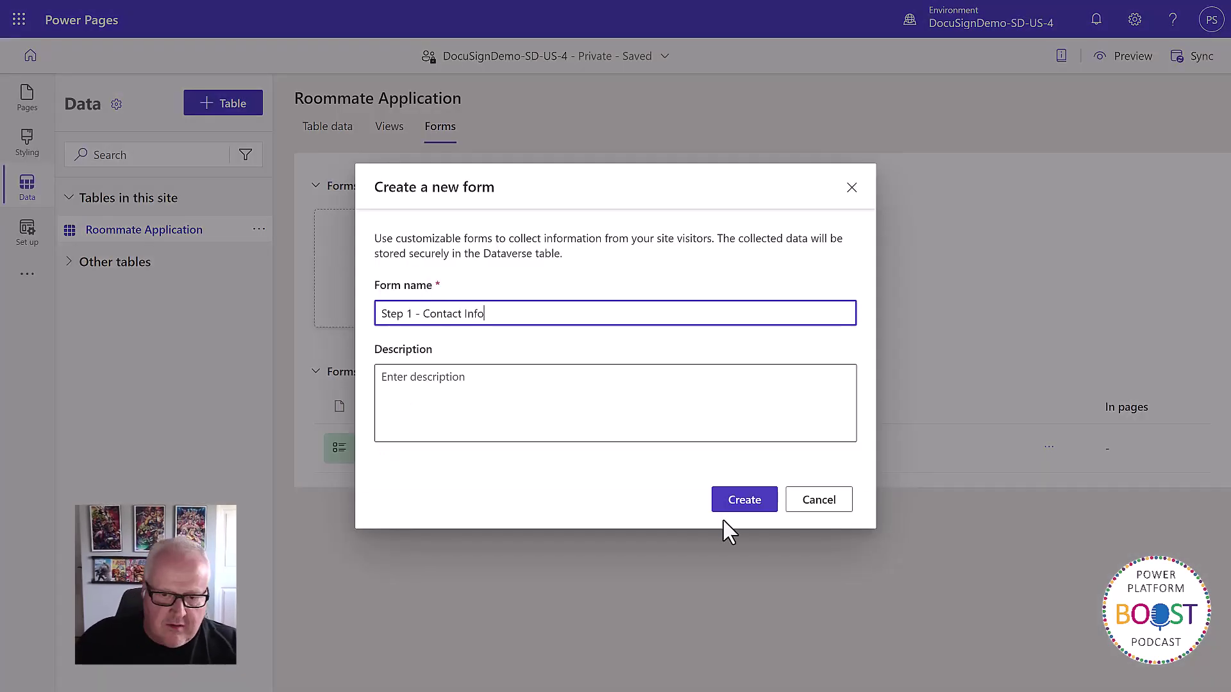
{"action": "left_click", "coordinate": [728, 509]}
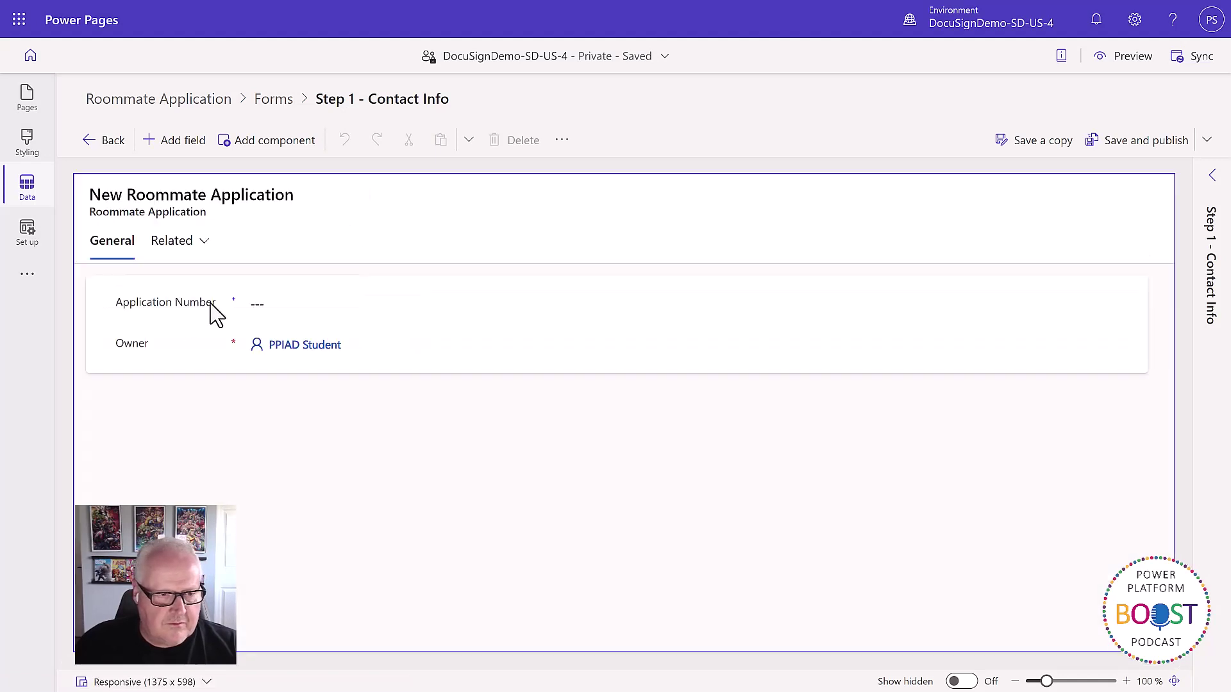
Step: Place First Name, Last Name and Email Address fields on the Step 1 form
{"action": "left_click", "coordinate": [183, 140]}
{"action": "left_click_drag", "start_coordinate": [109, 406], "coordinate": [398, 326]}
{"action": "left_click_drag", "start_coordinate": [106, 431], "coordinate": [397, 366]}
{"action": "left_click_drag", "start_coordinate": [109, 378], "coordinate": [461, 416]}
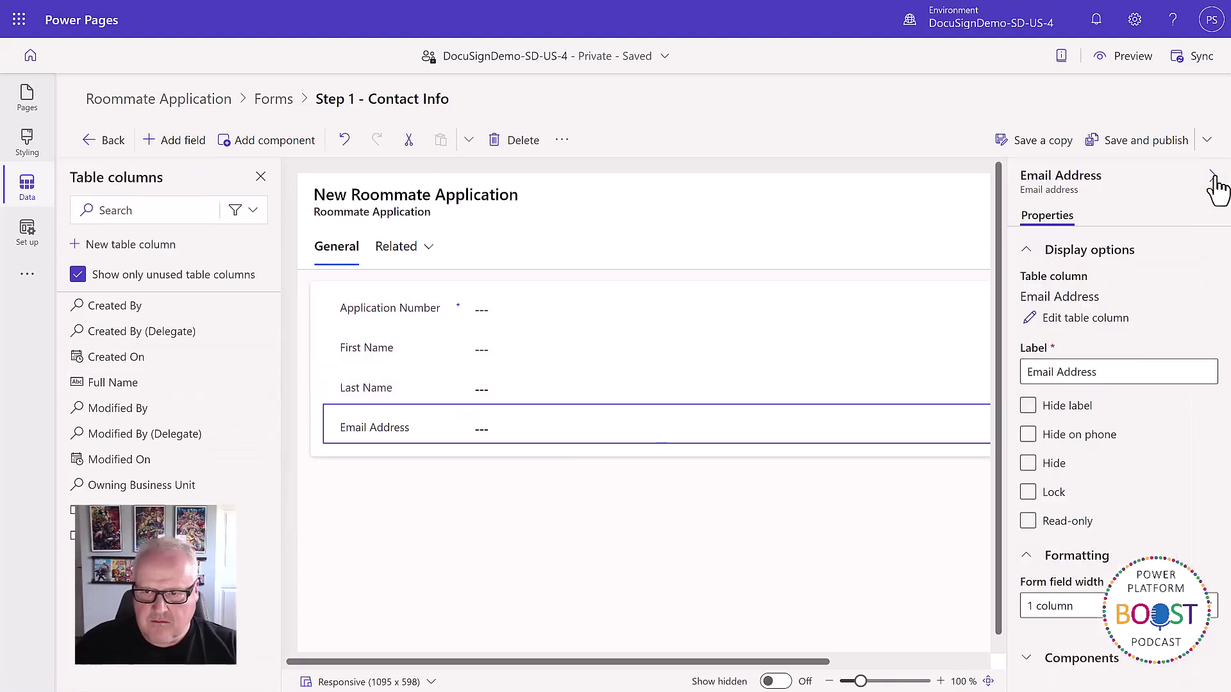
Step: Make Application Number read-only, publish Step 1, and begin the 'Step 2 - Sign Off' form
{"action": "left_click", "coordinate": [576, 308]}
{"action": "left_click", "coordinate": [1027, 529]}
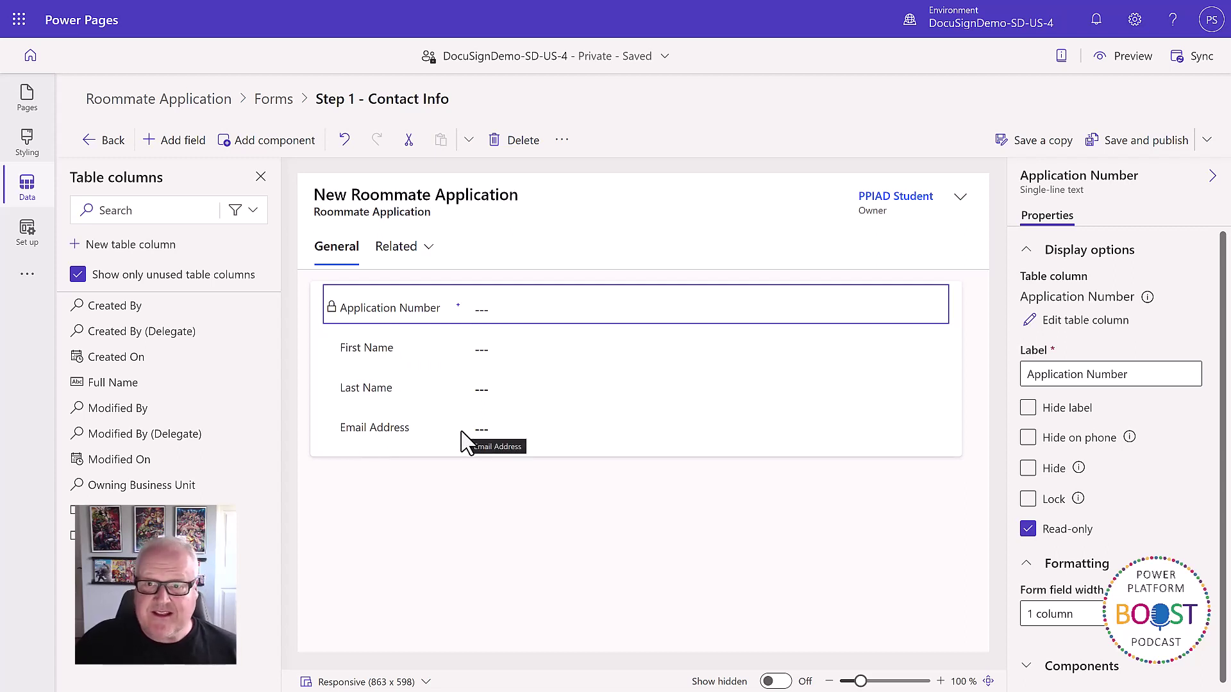
{"action": "left_click", "coordinate": [1130, 155]}
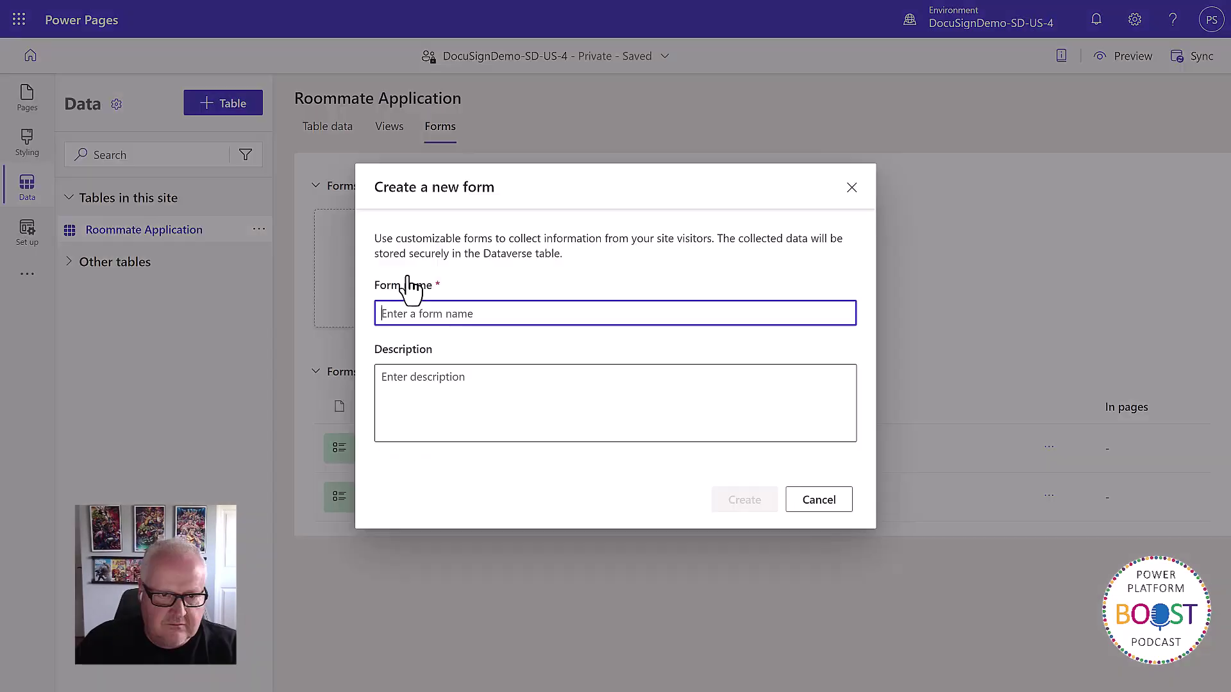
{"action": "type", "text": "Step 2 - Sign"}
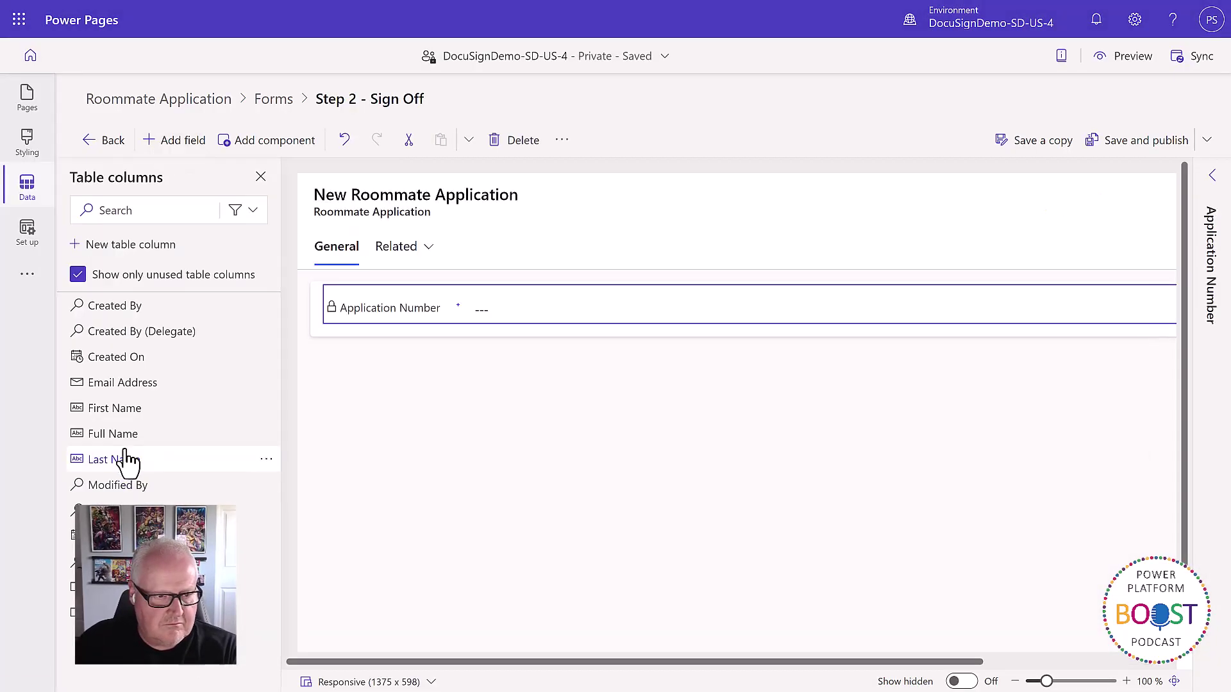
Step: Add the Full Name field to the Step 2 - Sign Off form, then save and publish it
{"action": "left_click", "coordinate": [123, 432]}
{"action": "left_click", "coordinate": [1212, 176]}
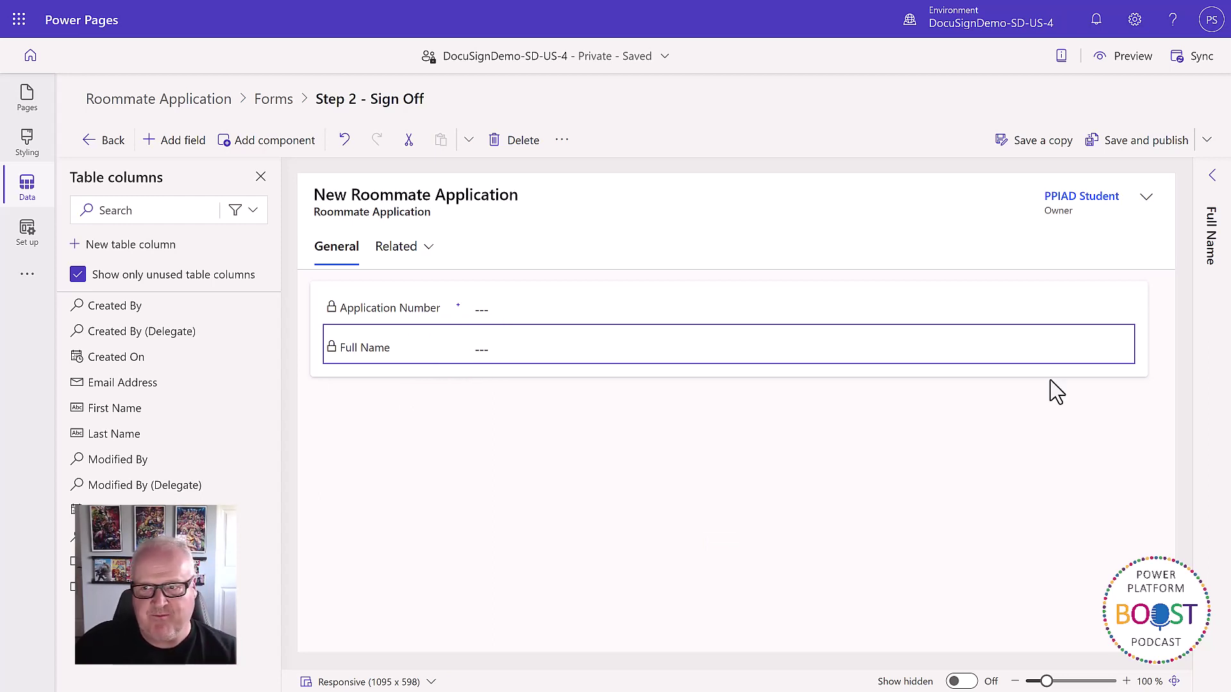
{"action": "left_click", "coordinate": [1118, 155]}
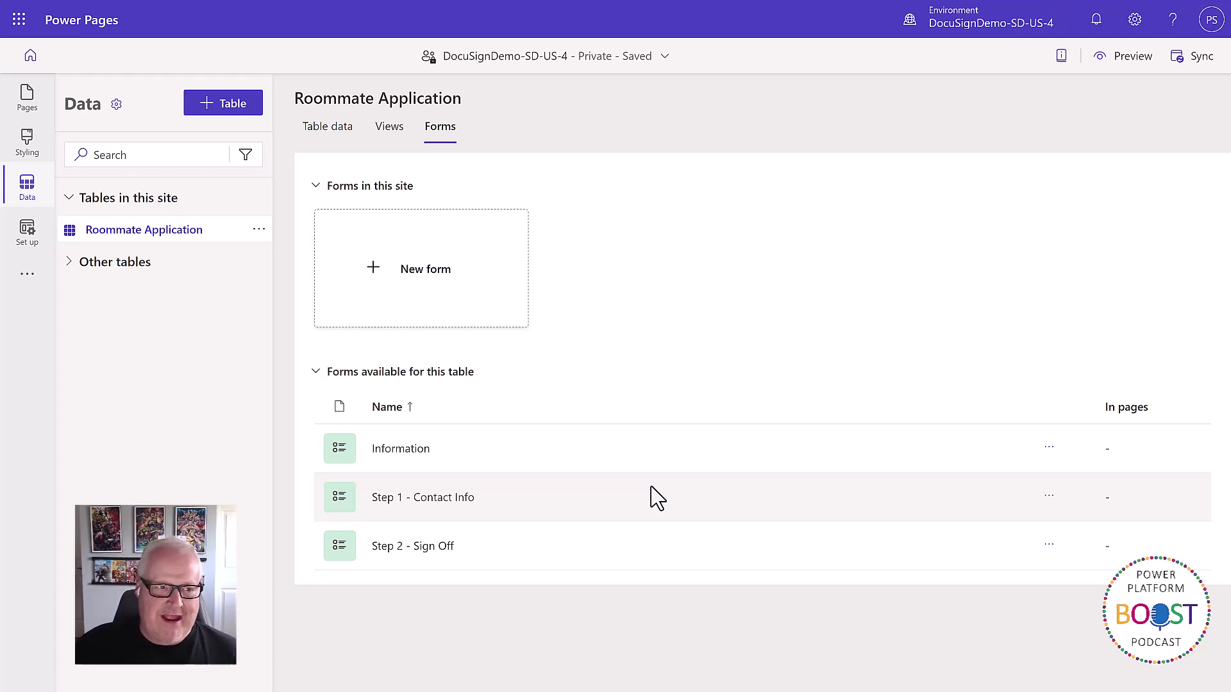
{"action": "left_click", "coordinate": [27, 96]}
Step: Create a new page named Roommate Application
{"action": "left_click", "coordinate": [224, 100]}
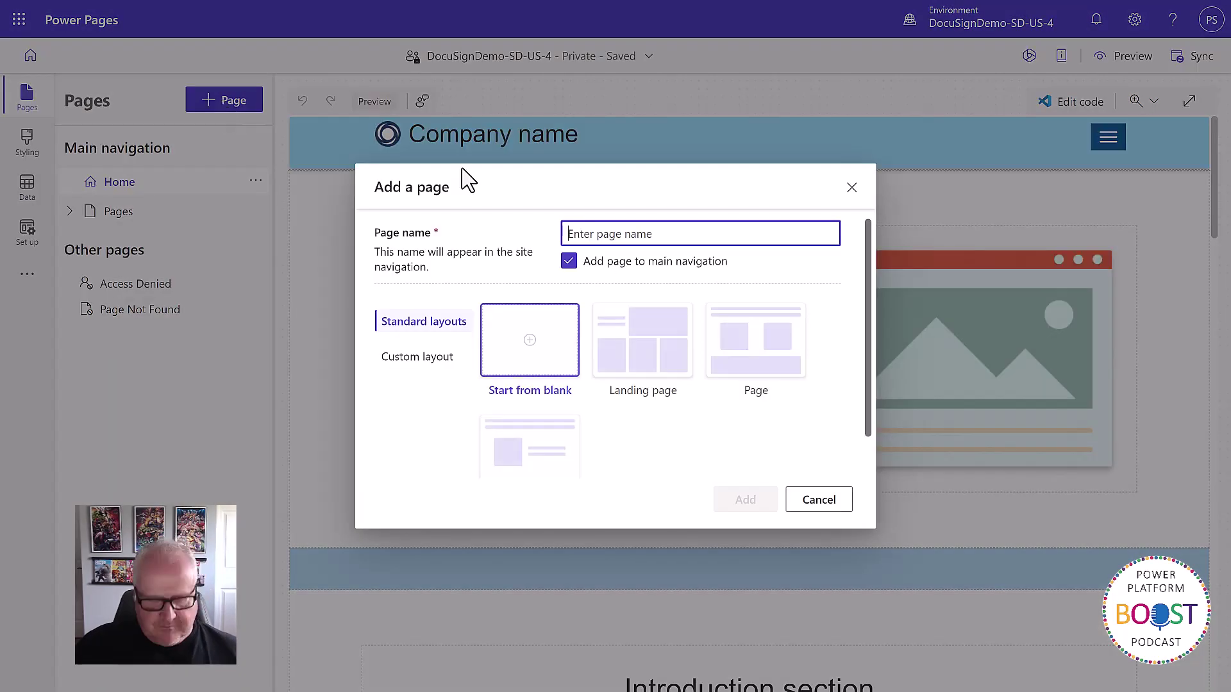
{"action": "type", "text": "Roommate Application"}
{"action": "left_click", "coordinate": [748, 507]}
Step: Add a Heading 1 reading 'Roommate Application' with a spacer below it
{"action": "left_click", "coordinate": [433, 316]}
{"action": "left_click", "coordinate": [525, 228]}
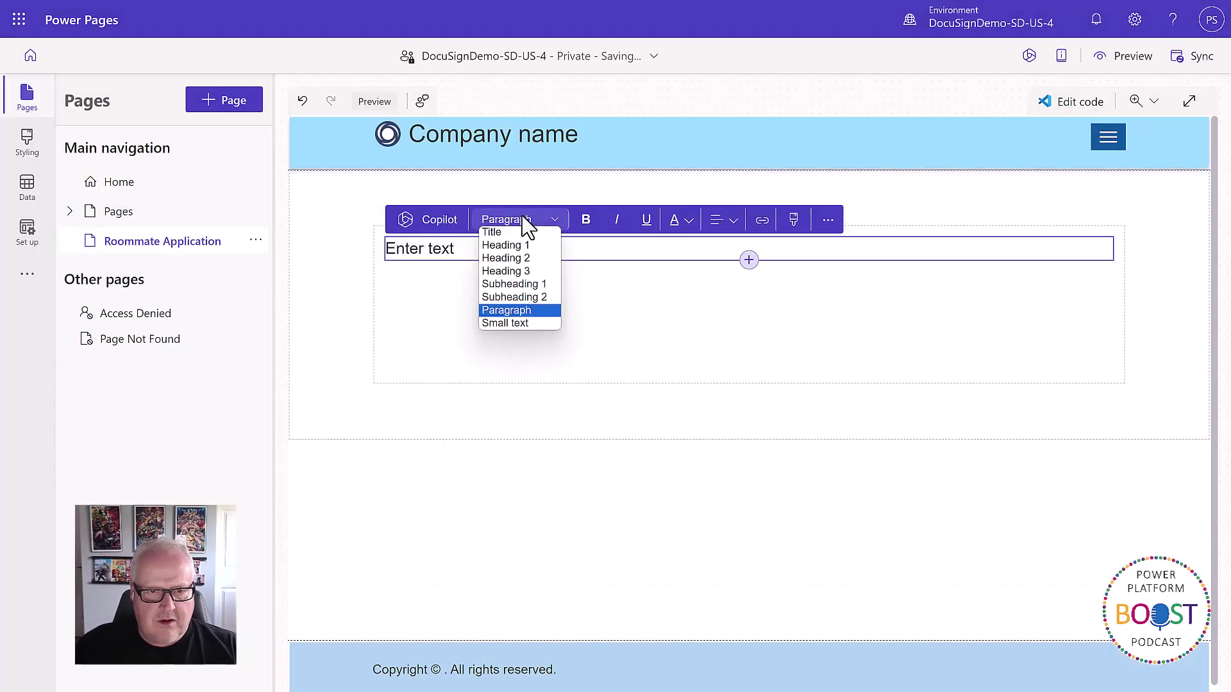
{"action": "left_click", "coordinate": [509, 244]}
{"action": "left_click_drag", "start_coordinate": [523, 273], "coordinate": [387, 269]}
{"action": "type", "text": "Roommate Application"}
{"action": "left_click", "coordinate": [748, 289]}
{"action": "left_click", "coordinate": [621, 468]}
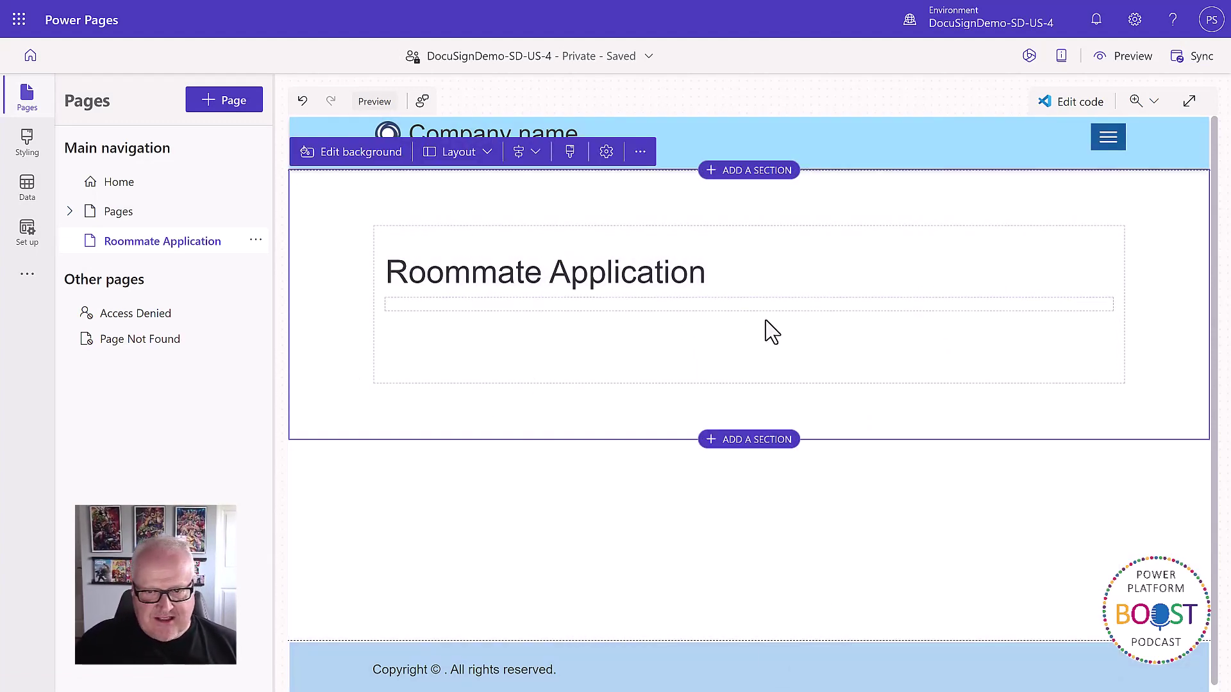
Step: Insert a multistep form named Roommate Application into the spacer below the heading
{"action": "left_click", "coordinate": [749, 313]}
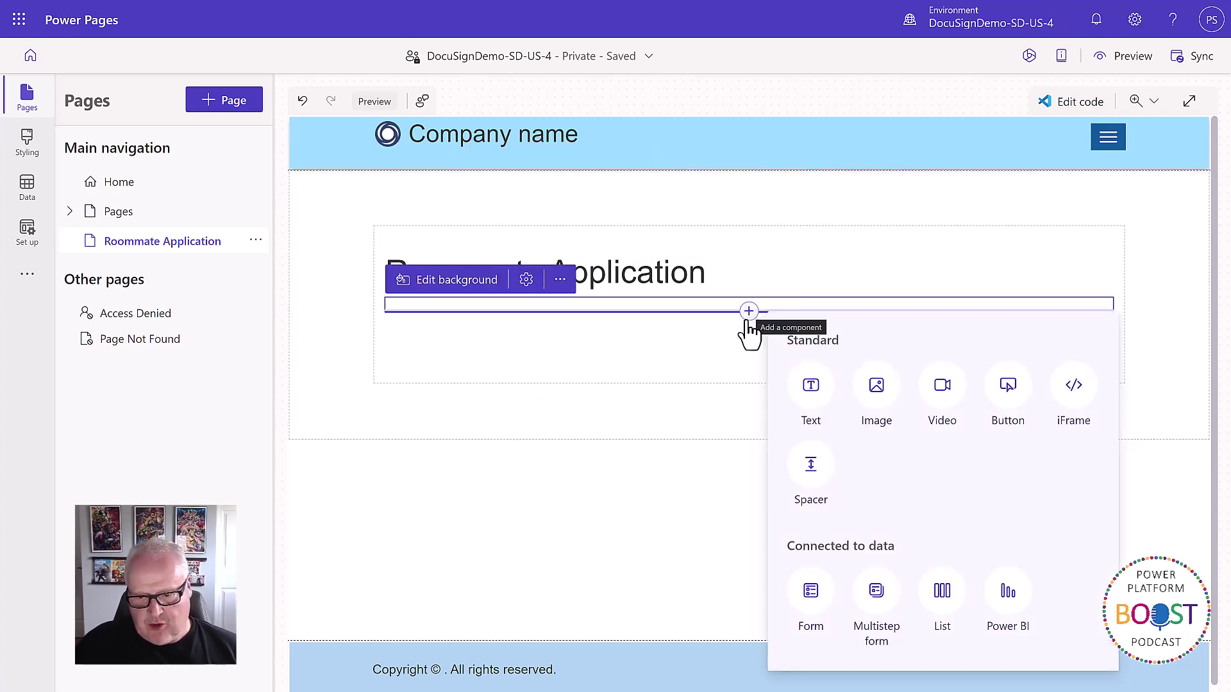
{"action": "left_click", "coordinate": [877, 596]}
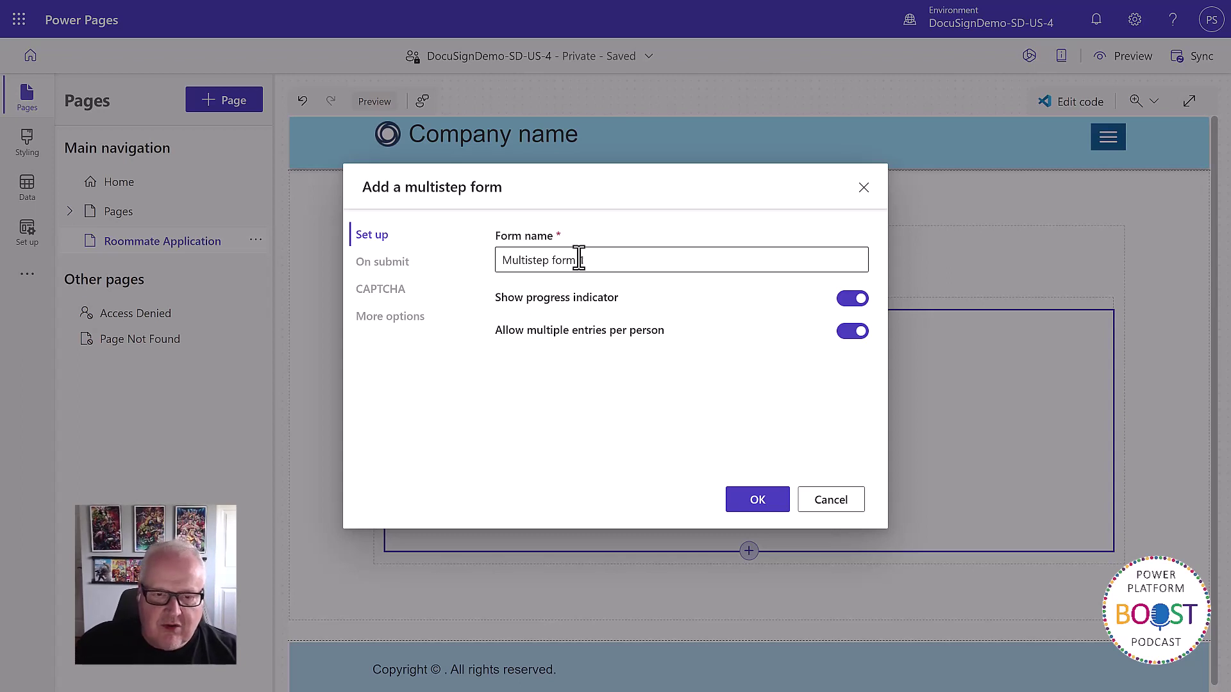
{"action": "left_click_drag", "start_coordinate": [579, 260], "coordinate": [490, 263]}
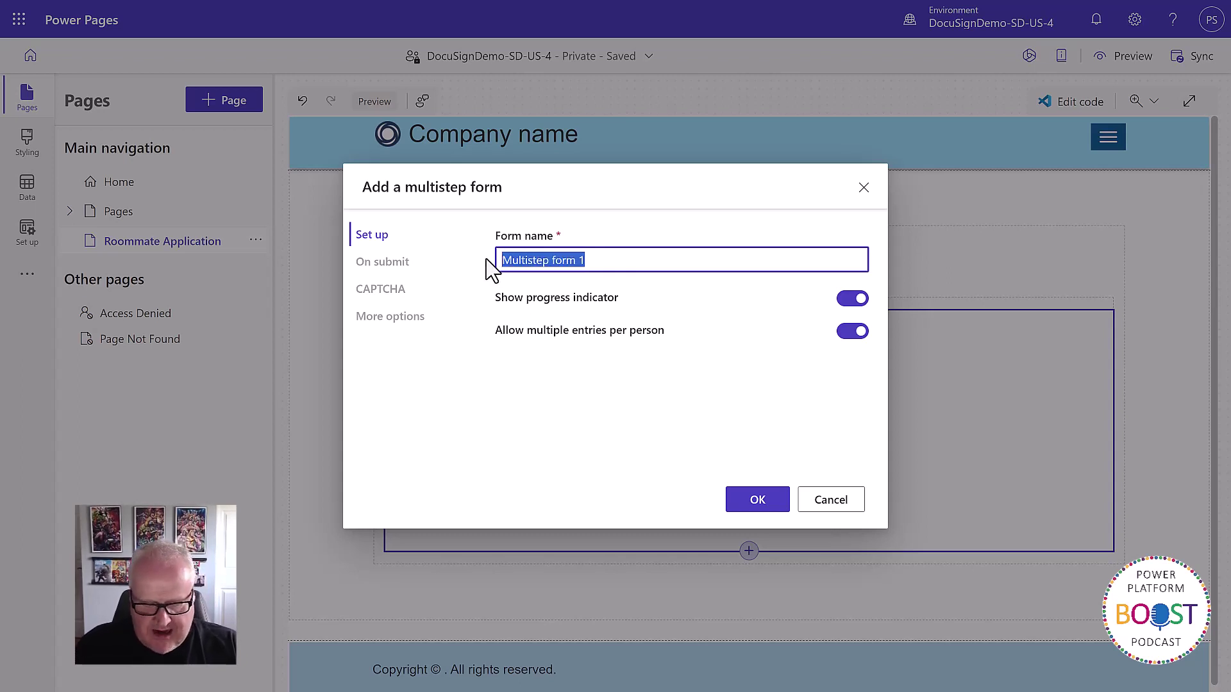
{"action": "type", "text": "Roommate A"}
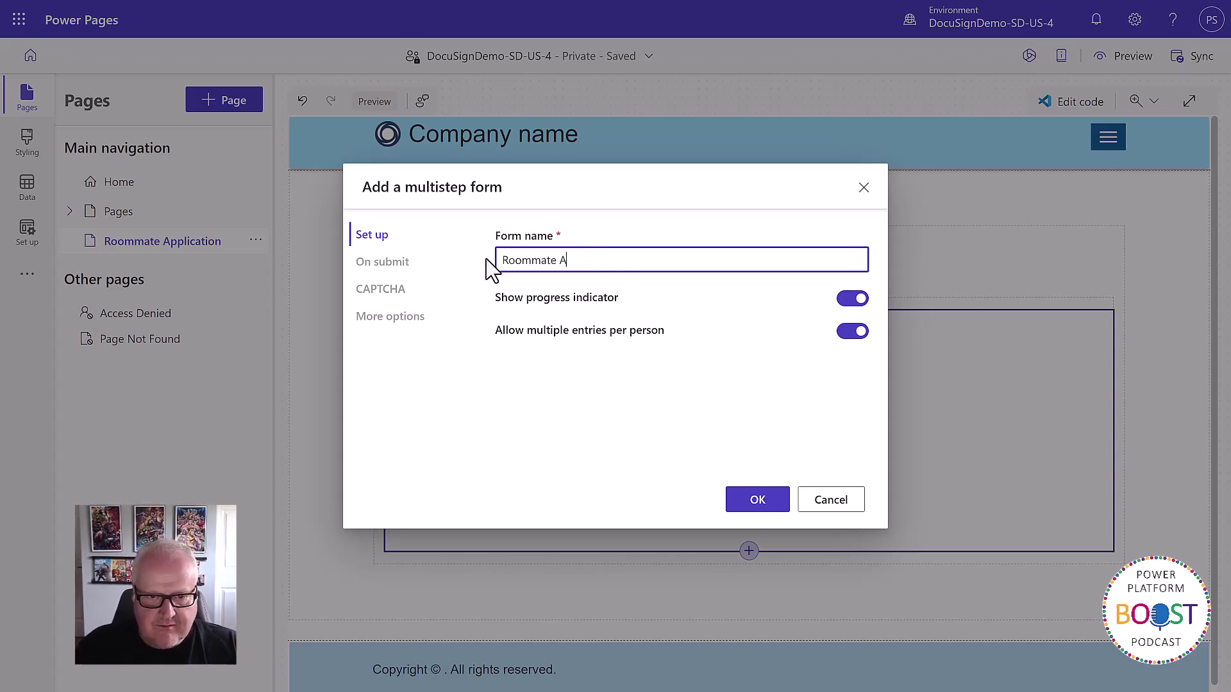
{"action": "type", "text": "pplication"}
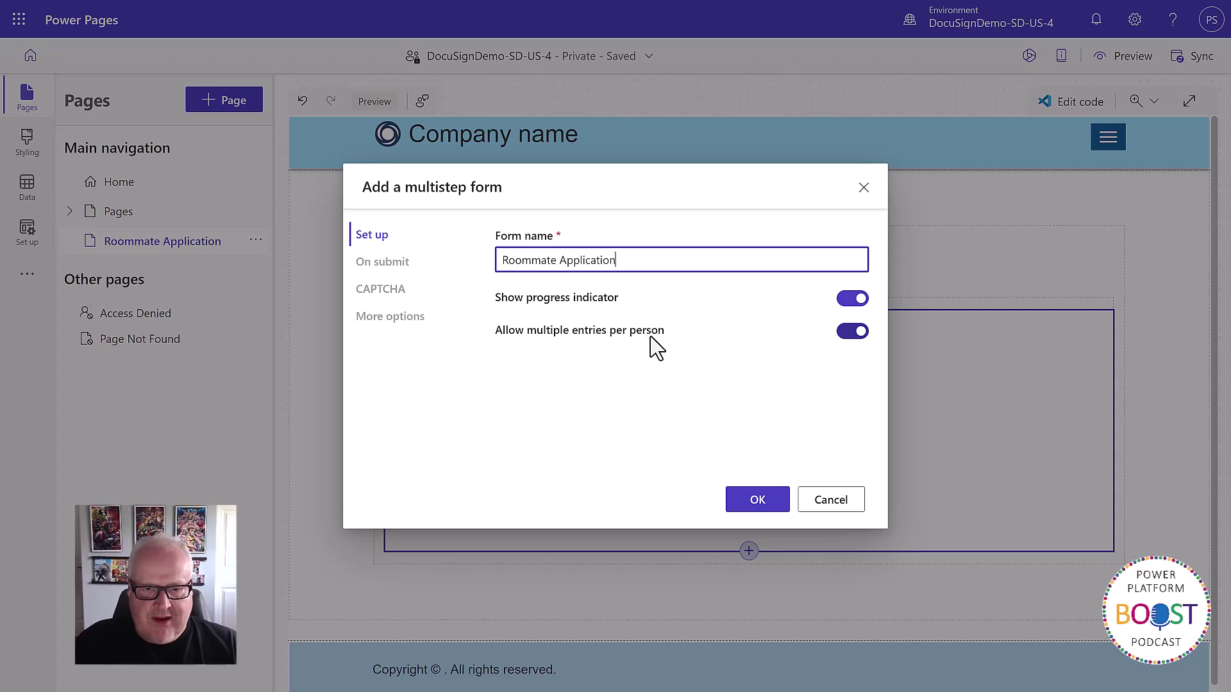
{"action": "left_click", "coordinate": [758, 503]}
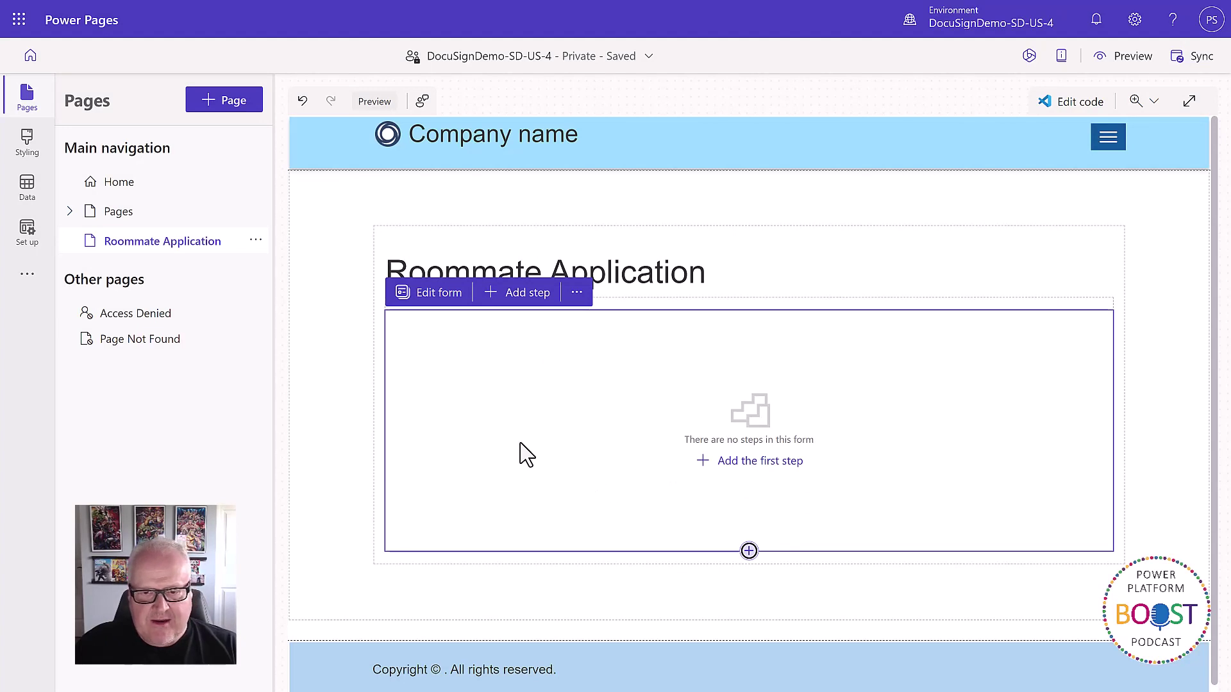
Step: Add a step named 'Contact Info' using the Roommate Application table and its Step 1 - Contact Info form
{"action": "left_click", "coordinate": [523, 304]}
{"action": "left_click", "coordinate": [524, 299]}
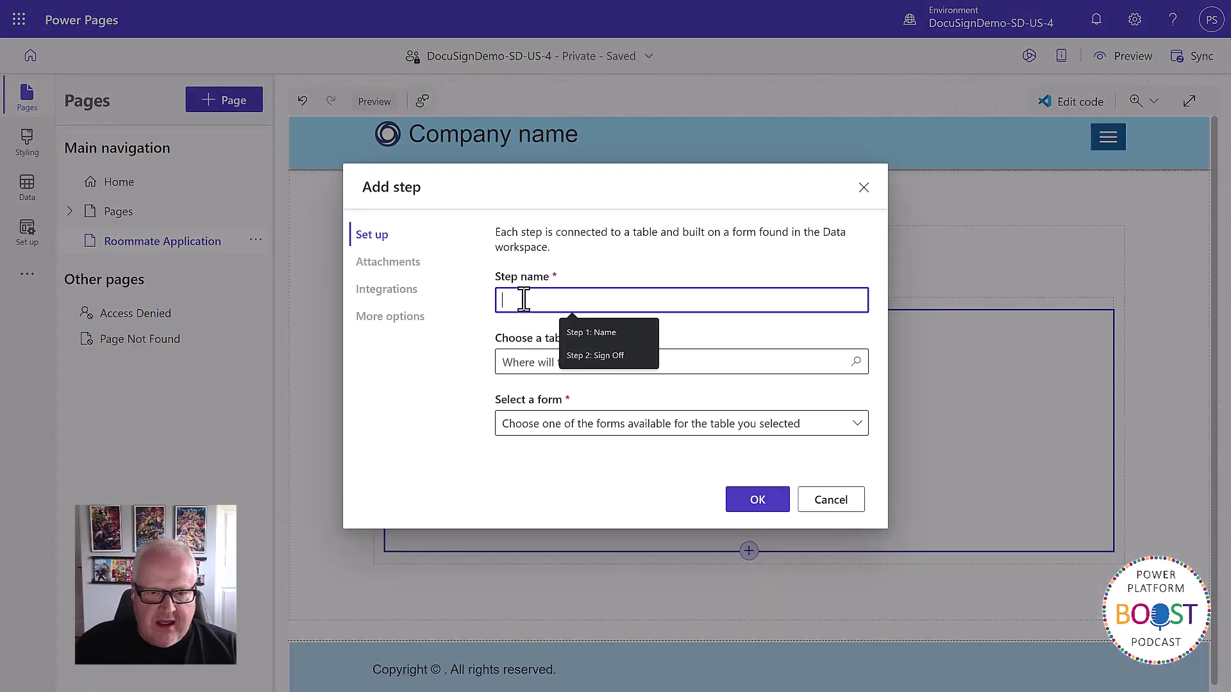
{"action": "type", "text": "Conta"}
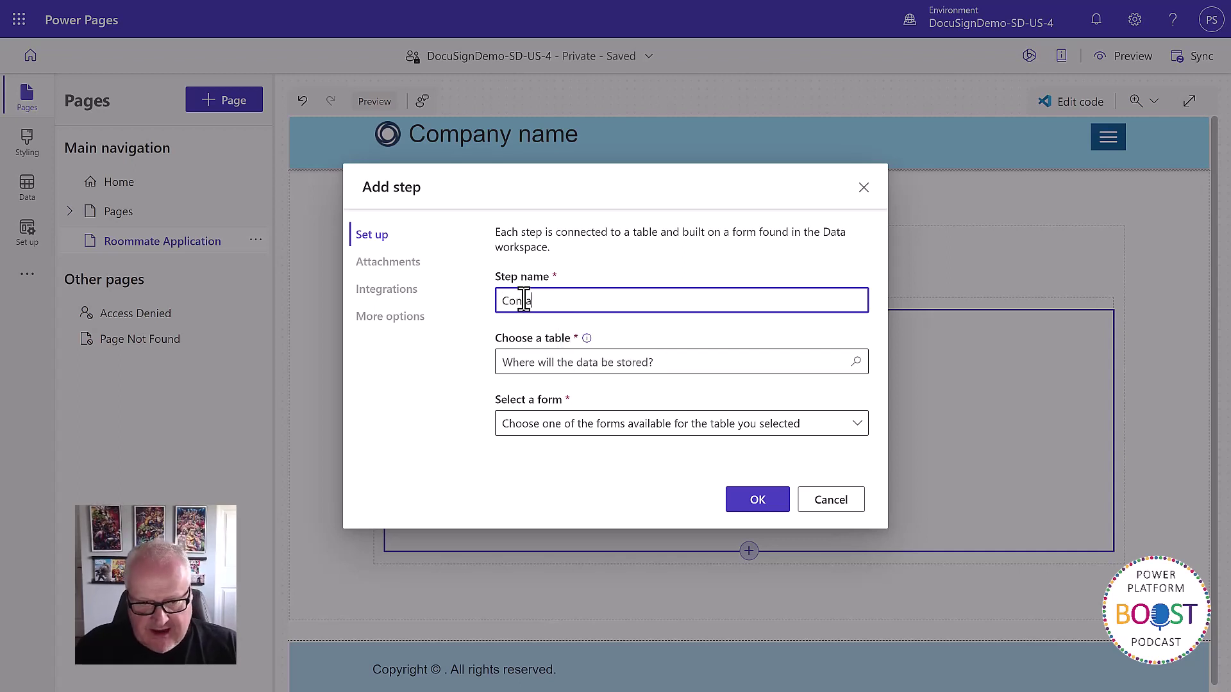
{"action": "type", "text": "ct Info"}
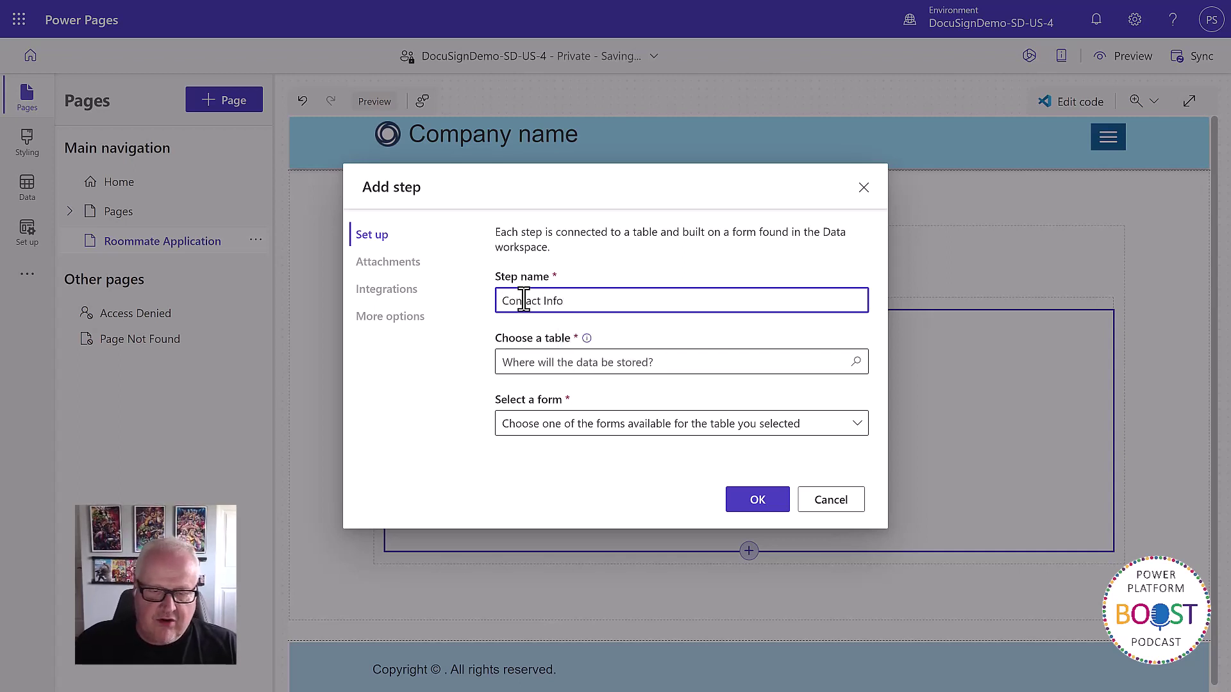
{"action": "left_click", "coordinate": [532, 362]}
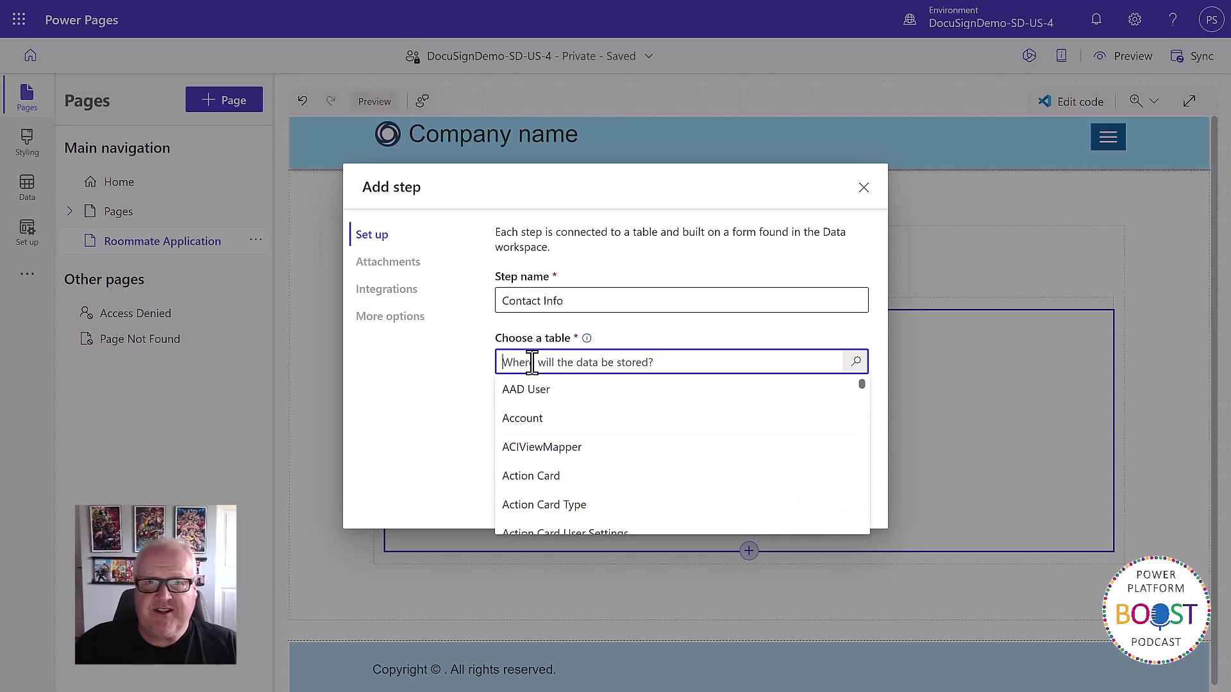
{"action": "type", "text": "ro"}
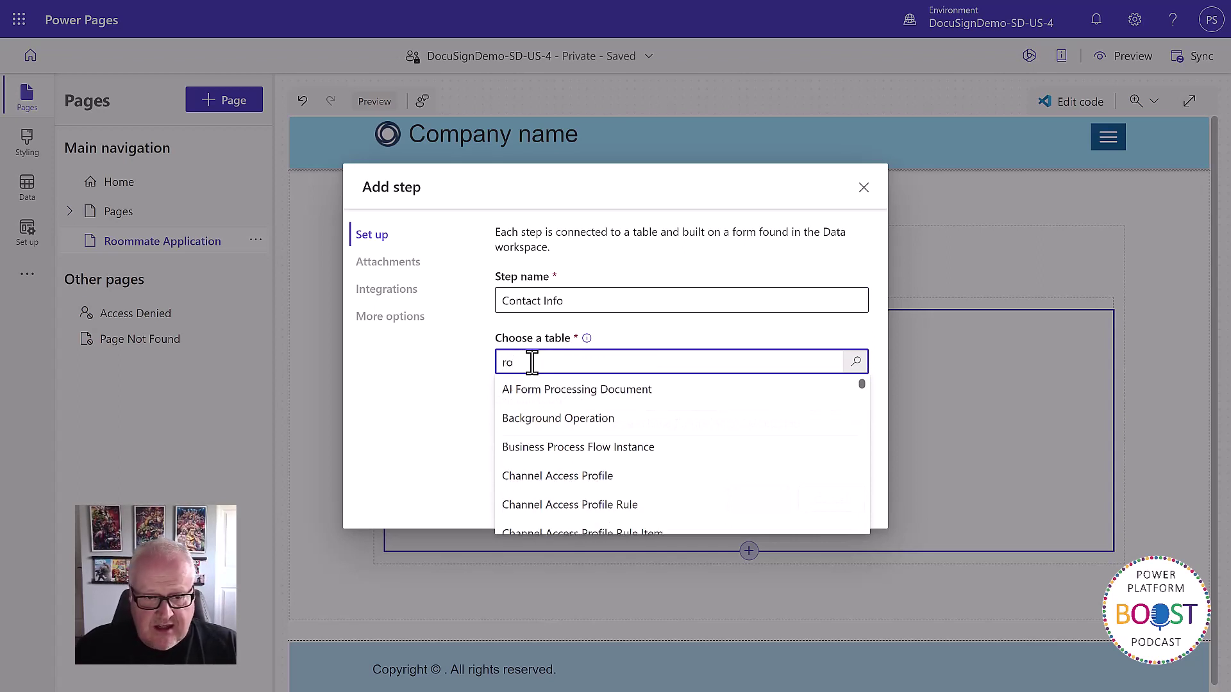
{"action": "type", "text": "om"}
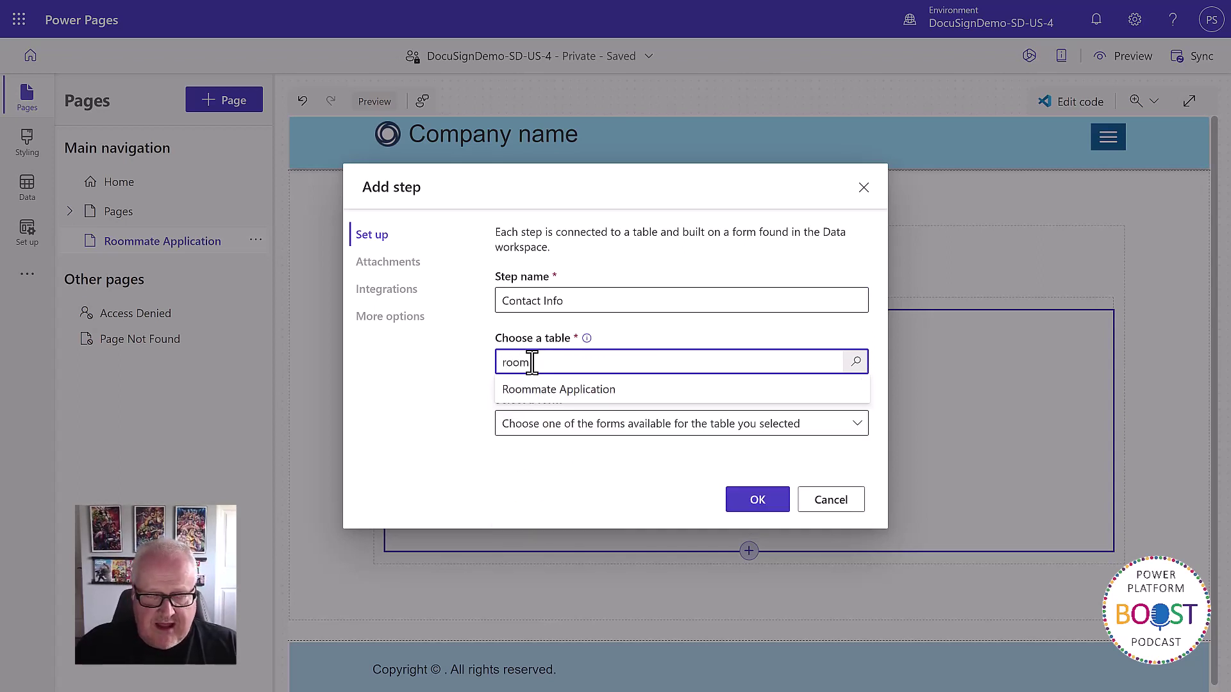
{"action": "left_click", "coordinate": [576, 389]}
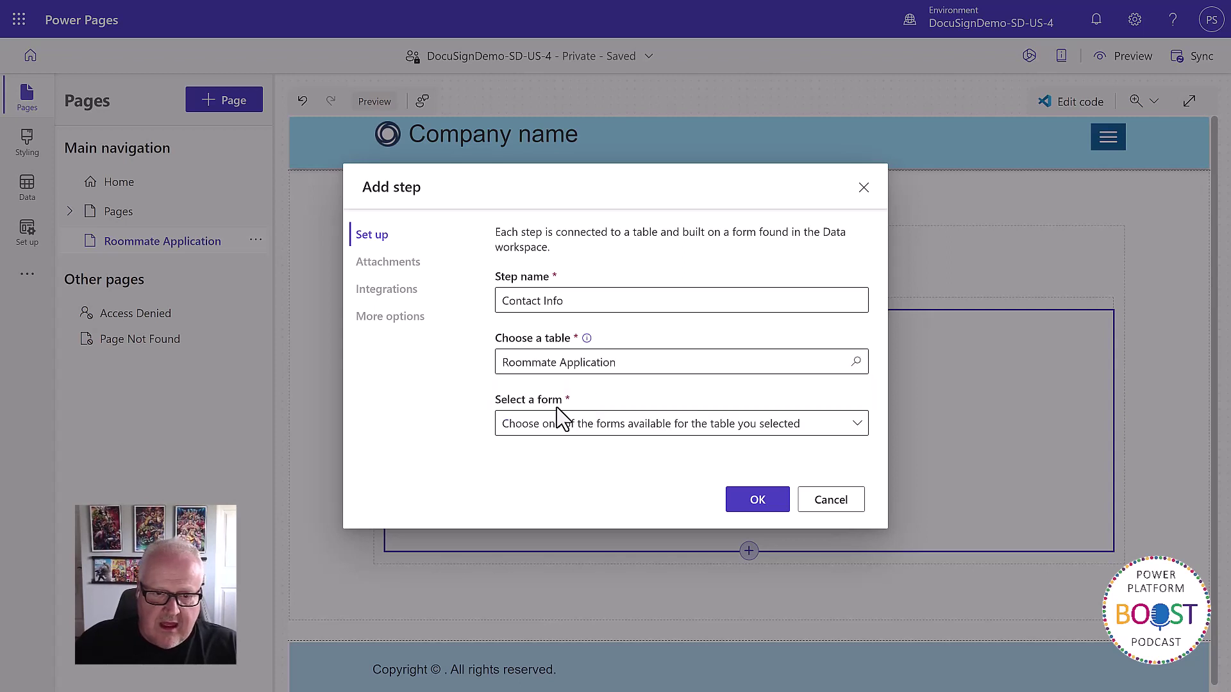
{"action": "left_click", "coordinate": [569, 434]}
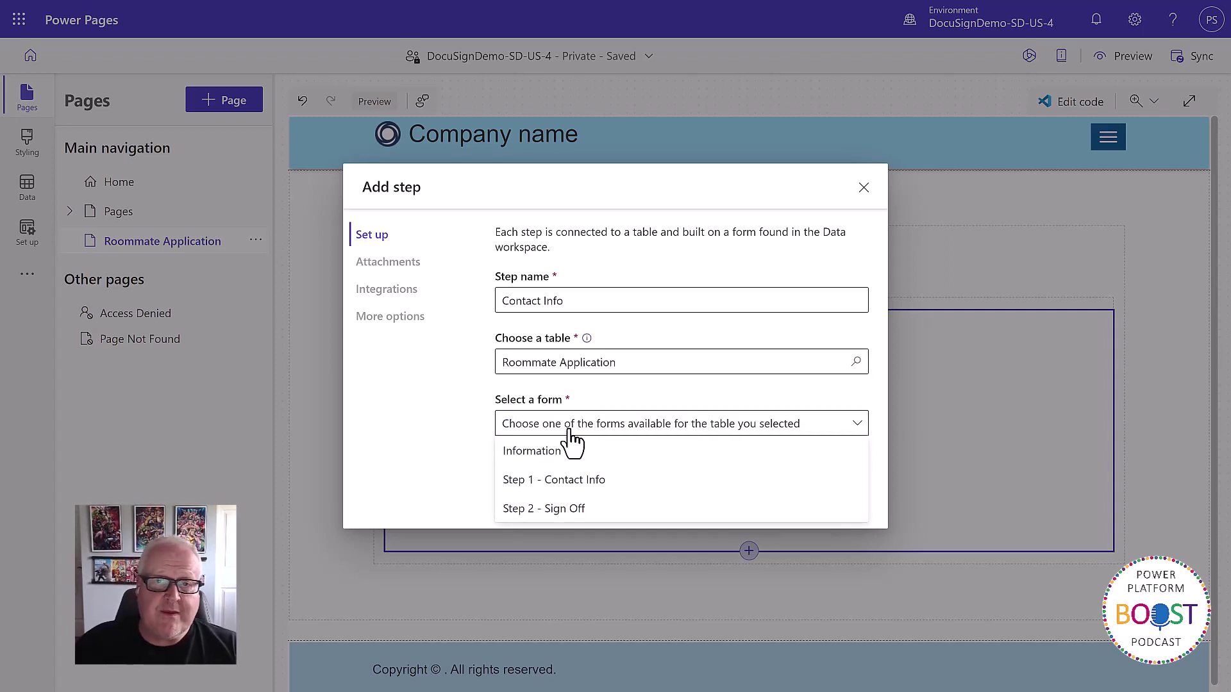
{"action": "left_click", "coordinate": [584, 485]}
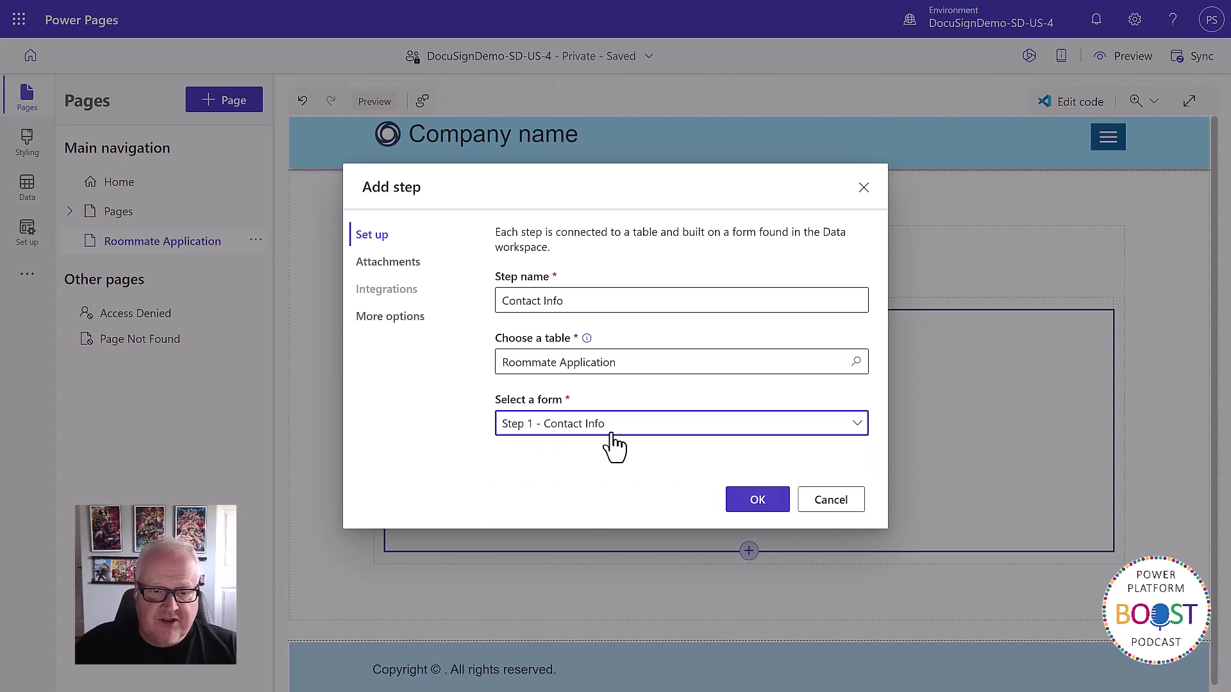
Step: Review the step's Attachments and More options (creates a new record), then create it and check the form's steps
{"action": "left_click", "coordinate": [422, 264]}
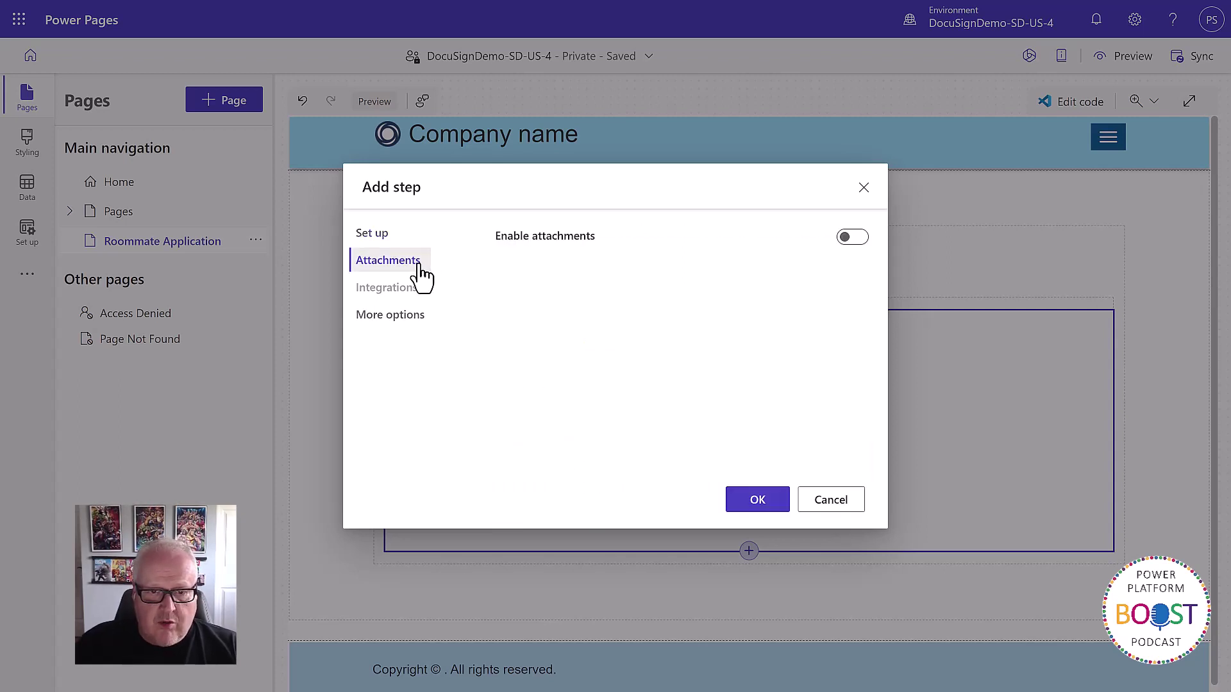
{"action": "left_click", "coordinate": [398, 328]}
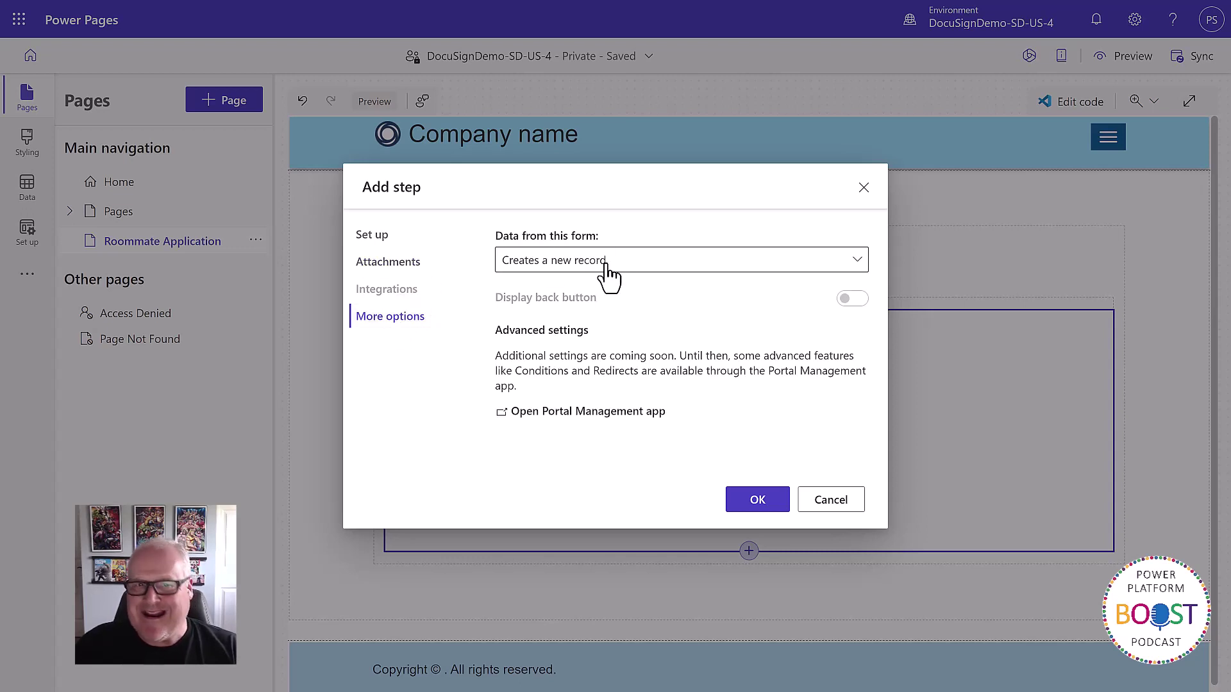
{"action": "left_click", "coordinate": [759, 504]}
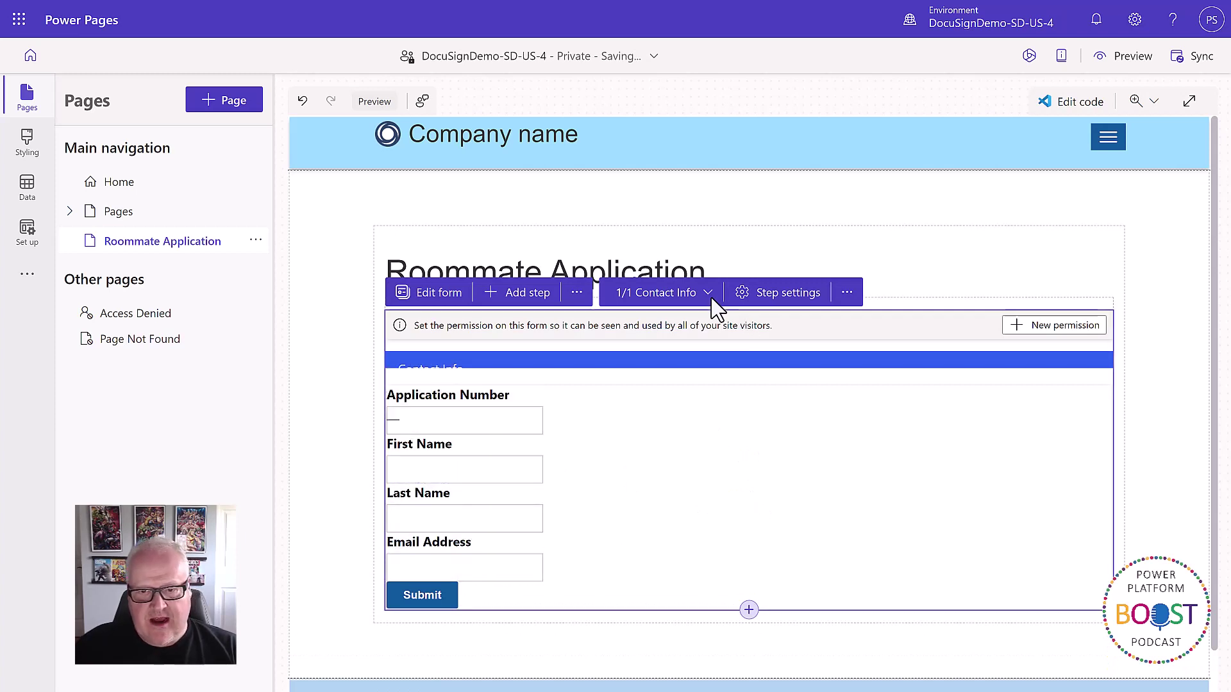
{"action": "left_click", "coordinate": [684, 295]}
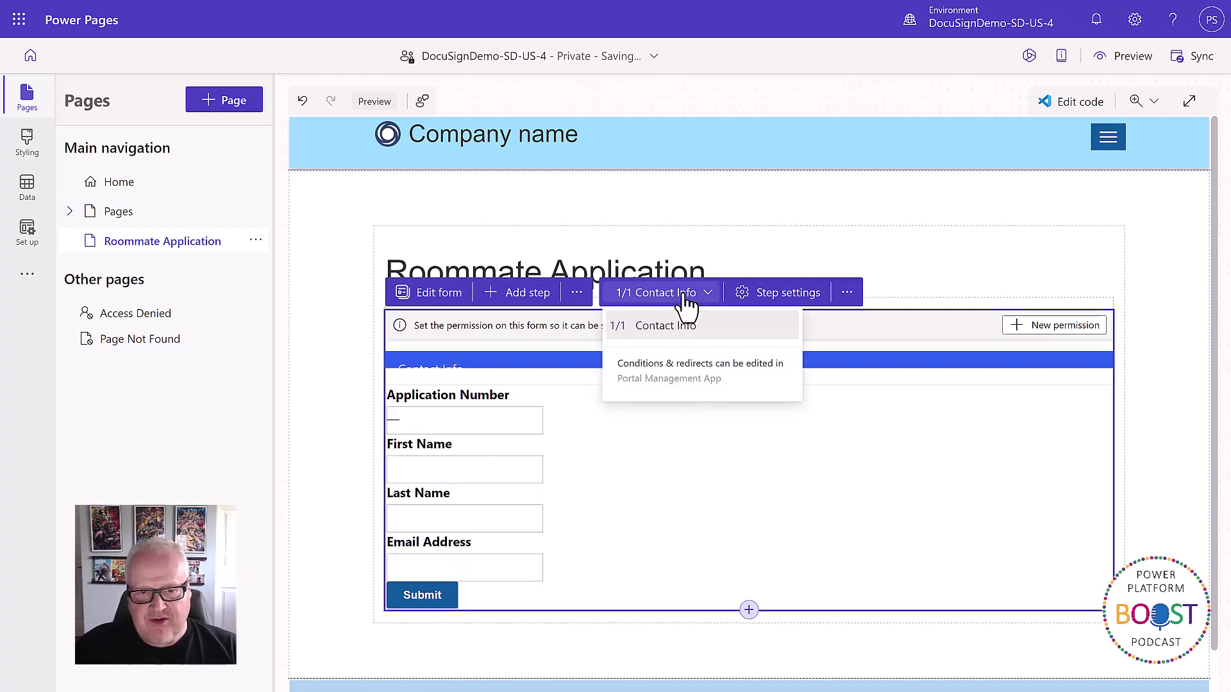
Step: Add a second step named 'Sign Off' based on the Roommate Application form Step 2 - Sign Off
{"action": "left_click", "coordinate": [527, 294]}
{"action": "left_click", "coordinate": [549, 299]}
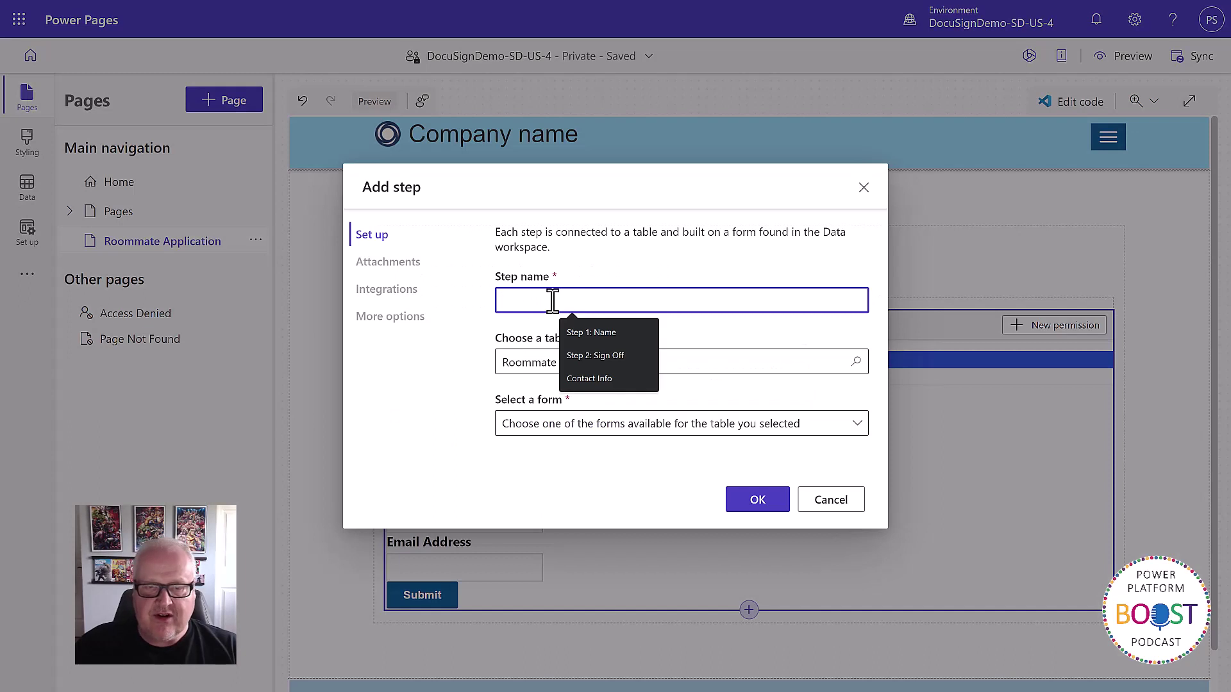
{"action": "type", "text": "Sign Off"}
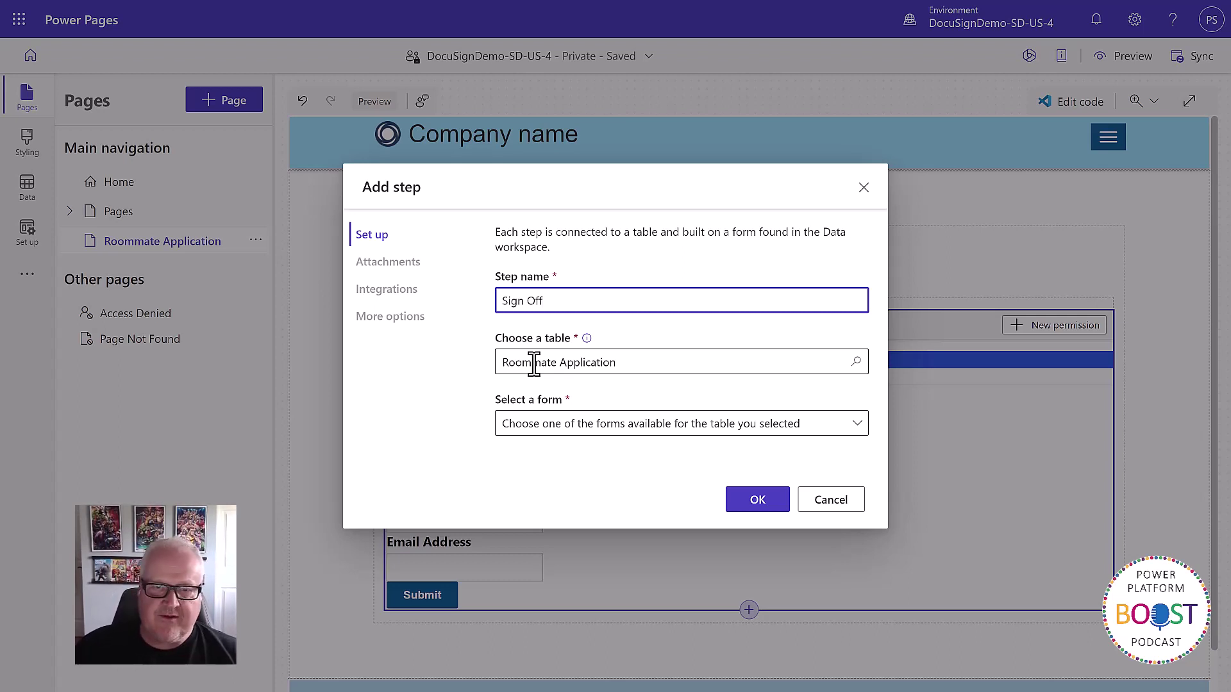
{"action": "left_click", "coordinate": [560, 428]}
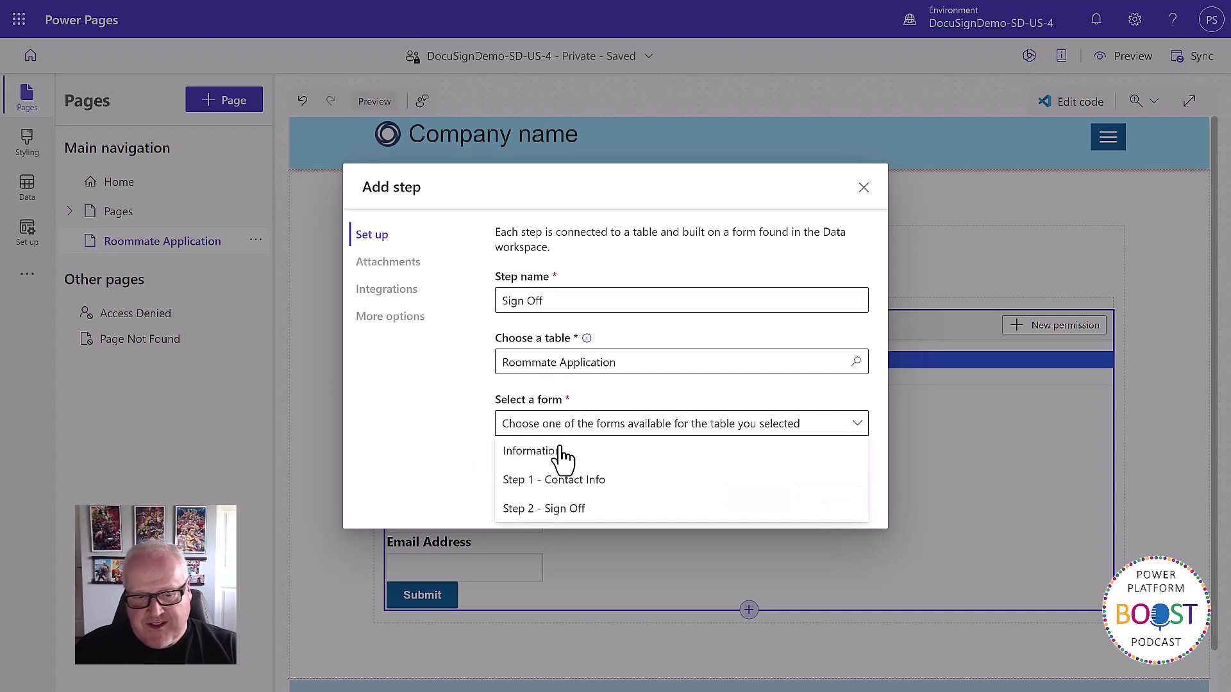
{"action": "left_click", "coordinate": [567, 510]}
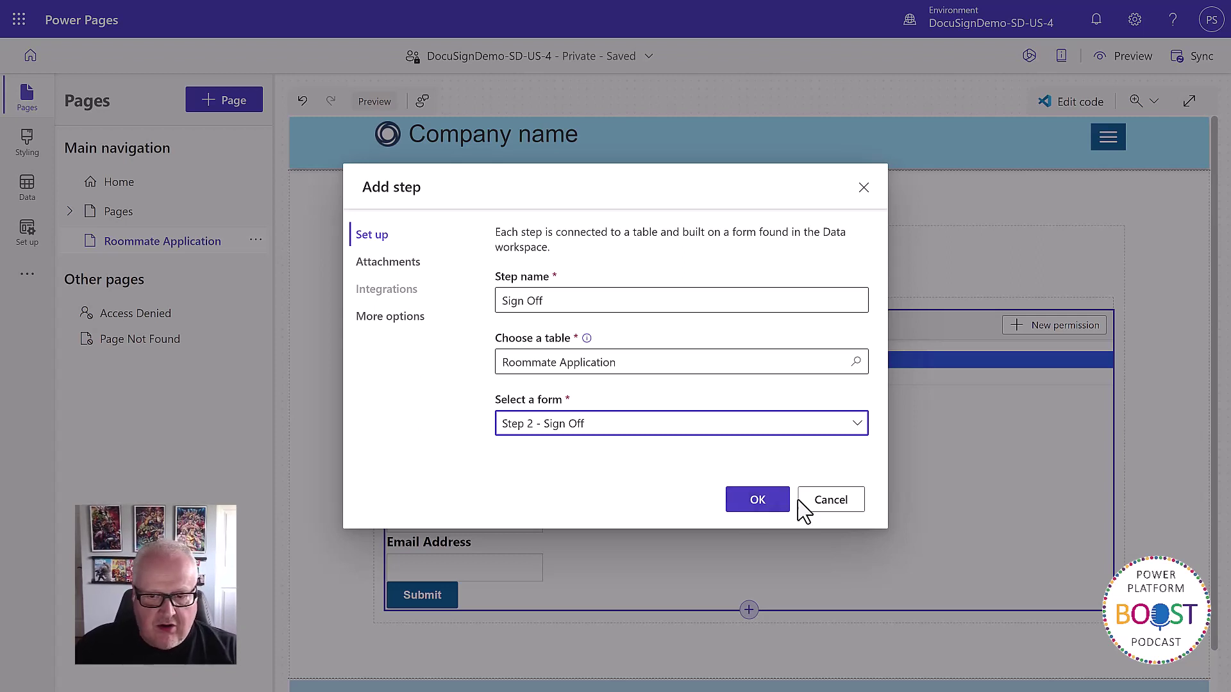
{"action": "left_click", "coordinate": [759, 504]}
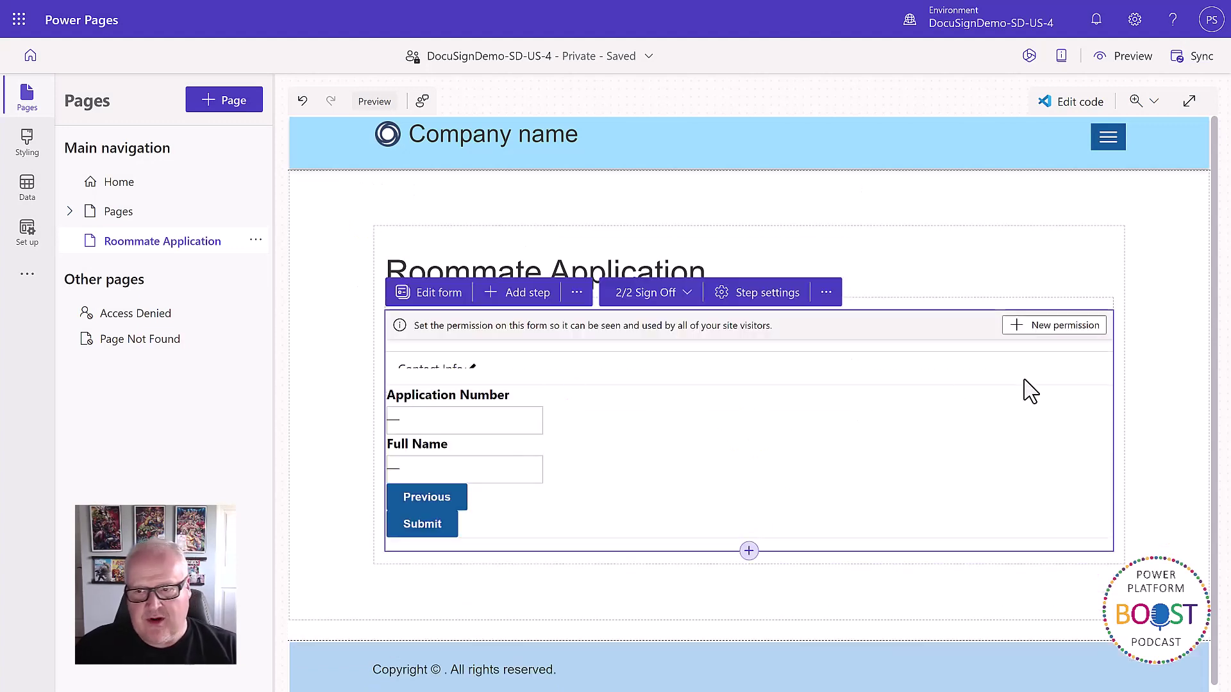
Step: Create and save a Roommate Application table permission granting Authenticated Users global Write and Create access
{"action": "left_click", "coordinate": [1043, 330]}
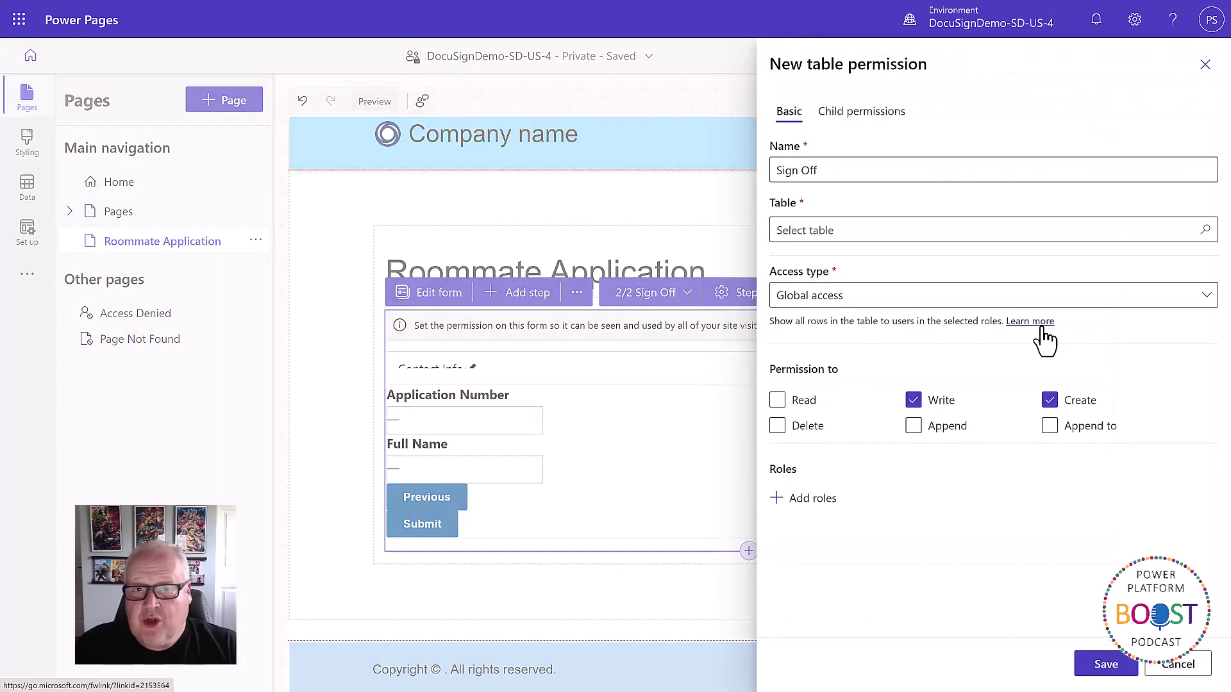
{"action": "left_click", "coordinate": [846, 230]}
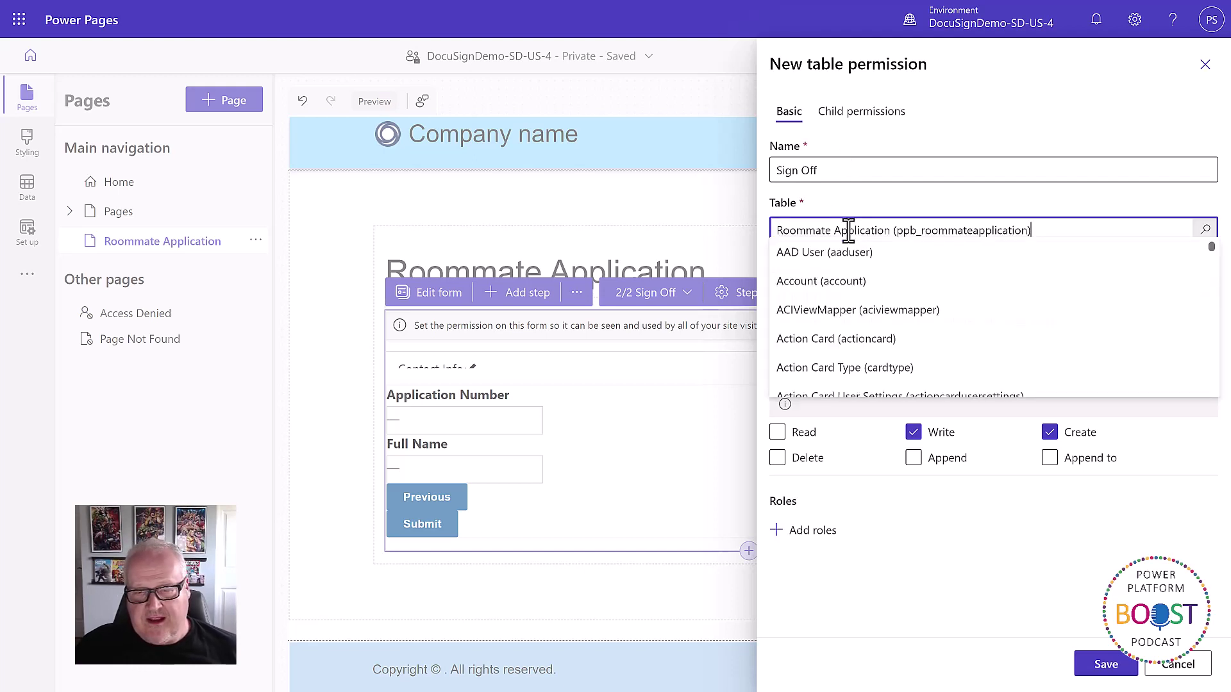
{"action": "left_click", "coordinate": [885, 209]}
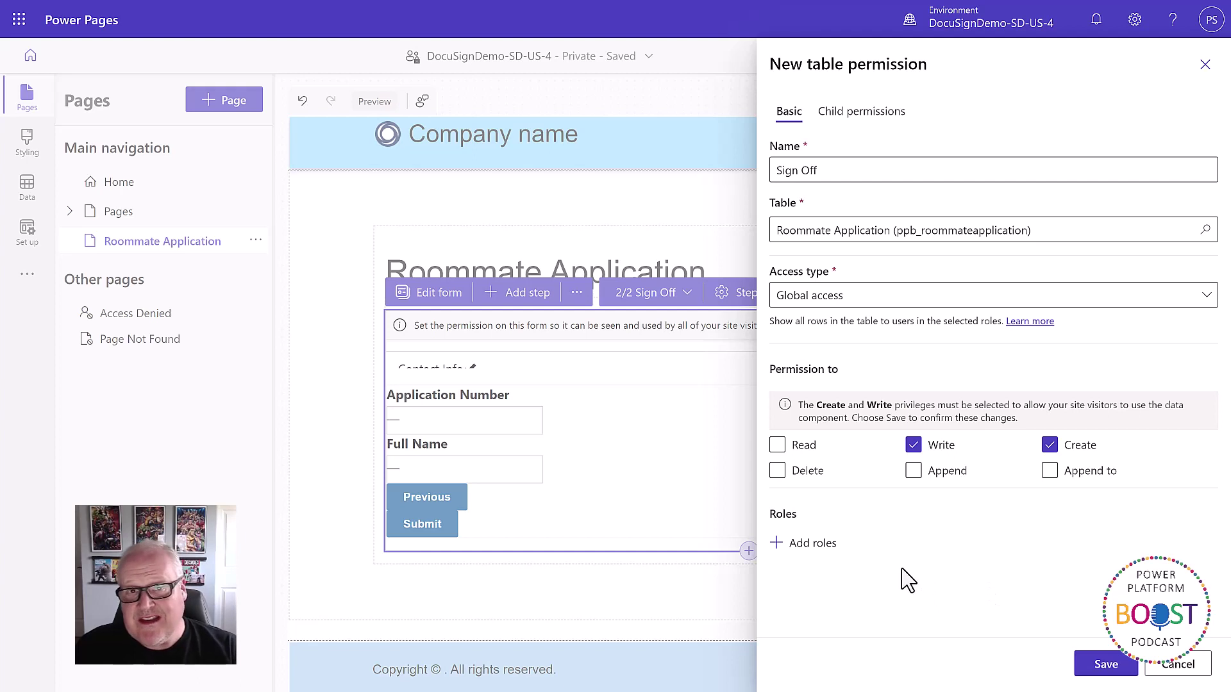
{"action": "left_click", "coordinate": [817, 545]}
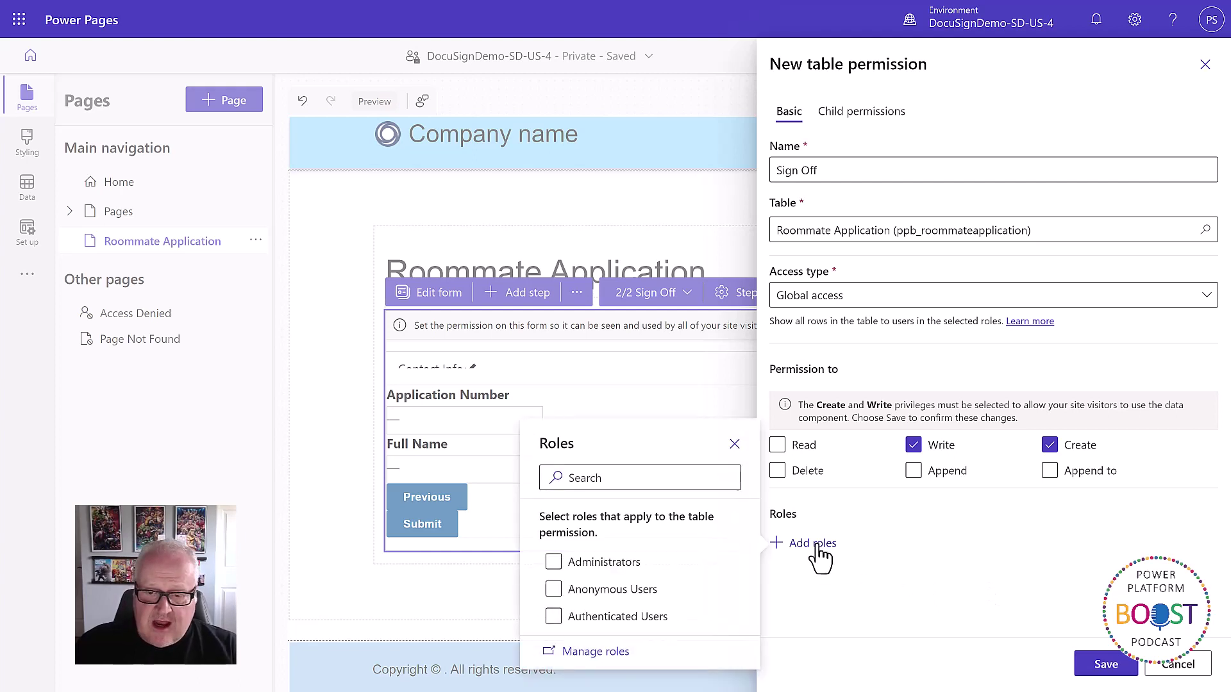
{"action": "left_click", "coordinate": [553, 616]}
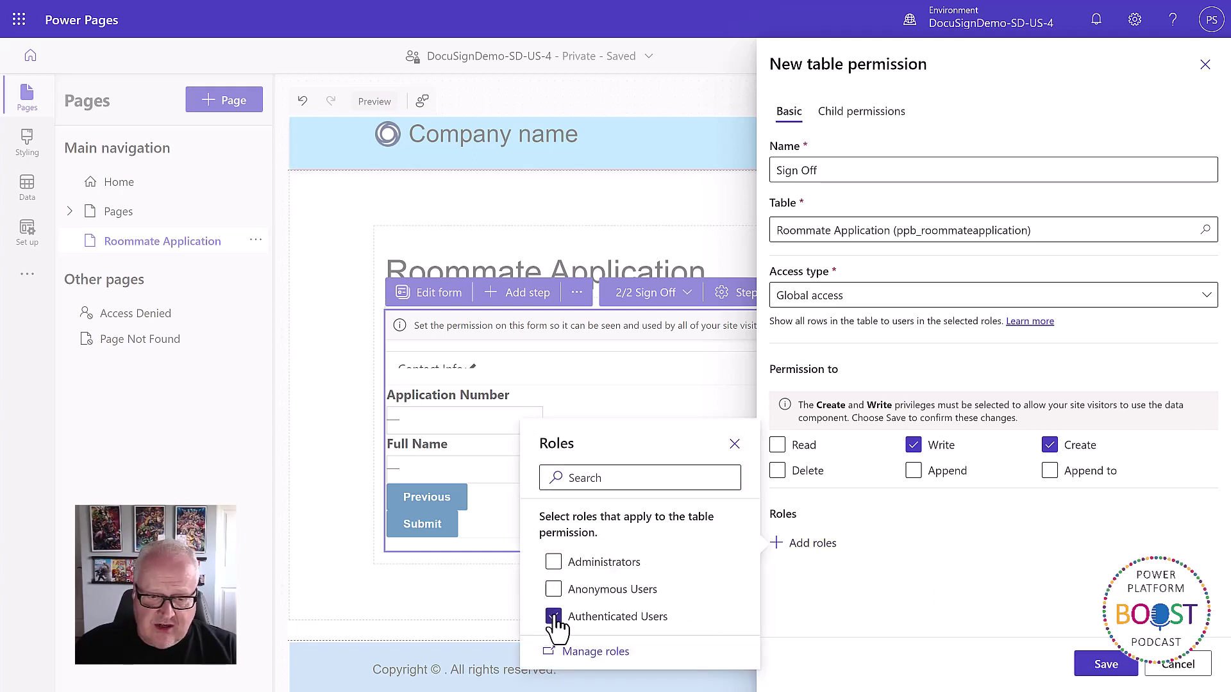
{"action": "left_click", "coordinate": [888, 616]}
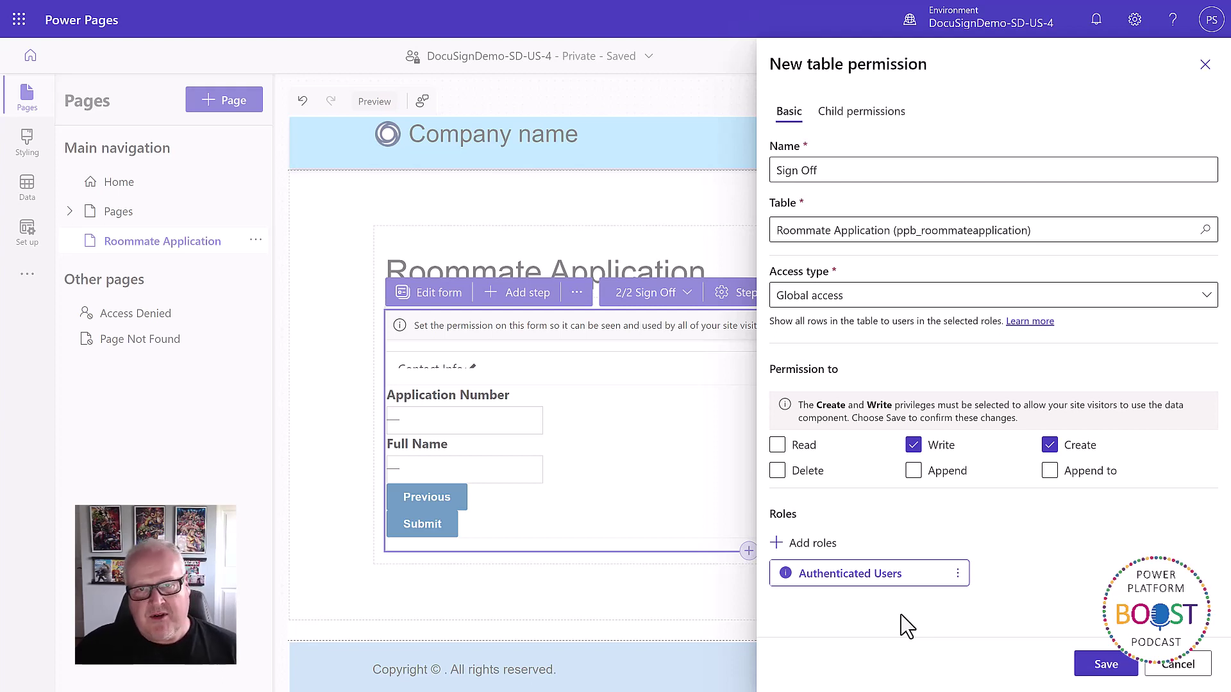
{"action": "left_click", "coordinate": [1108, 668]}
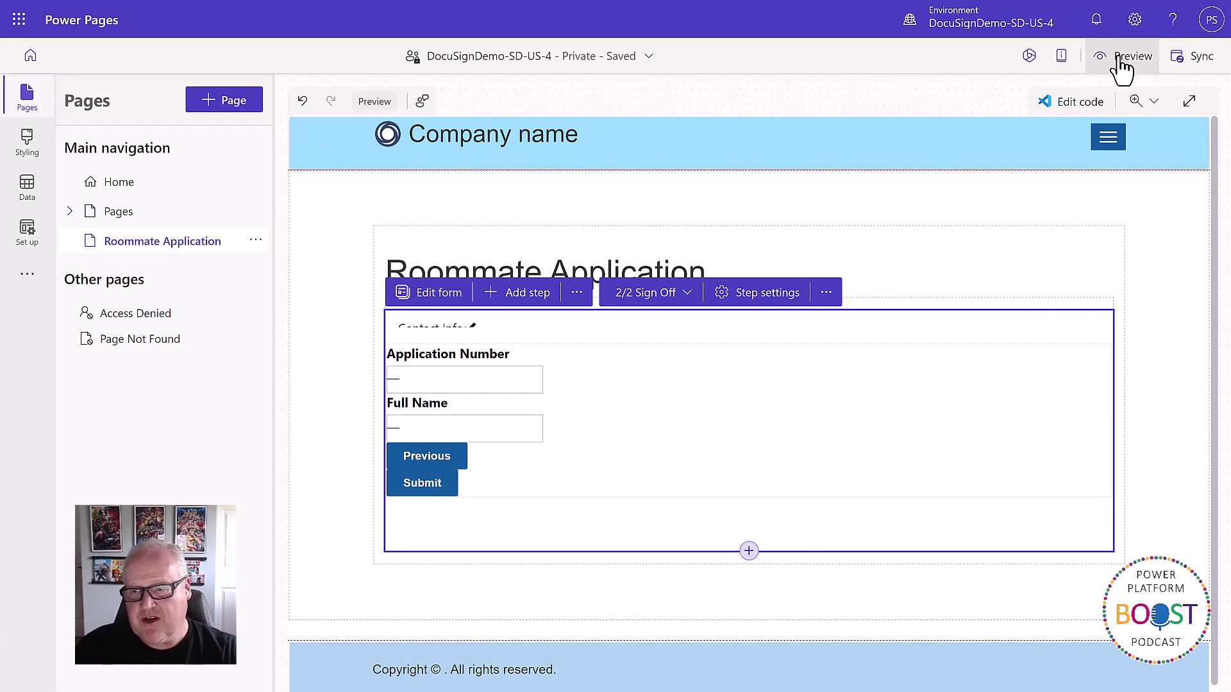
Step: Preview the site at desktop size and sign in with an Azure AD account
{"action": "left_click", "coordinate": [1122, 65]}
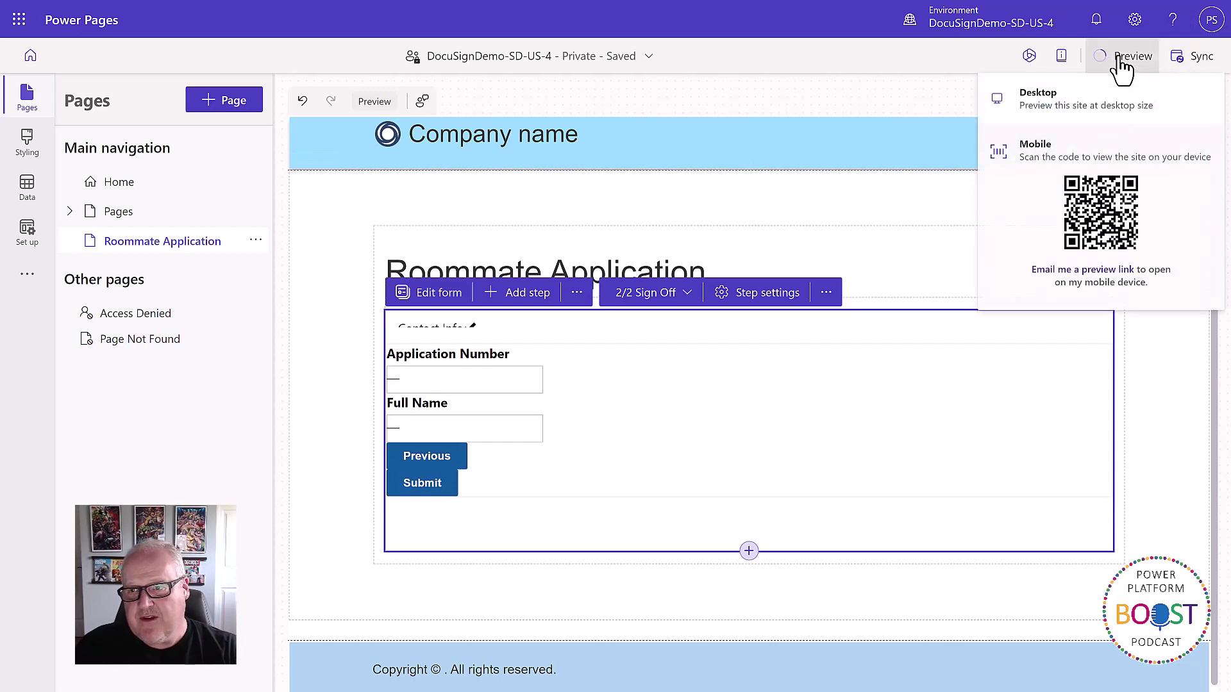
{"action": "left_click", "coordinate": [1075, 107]}
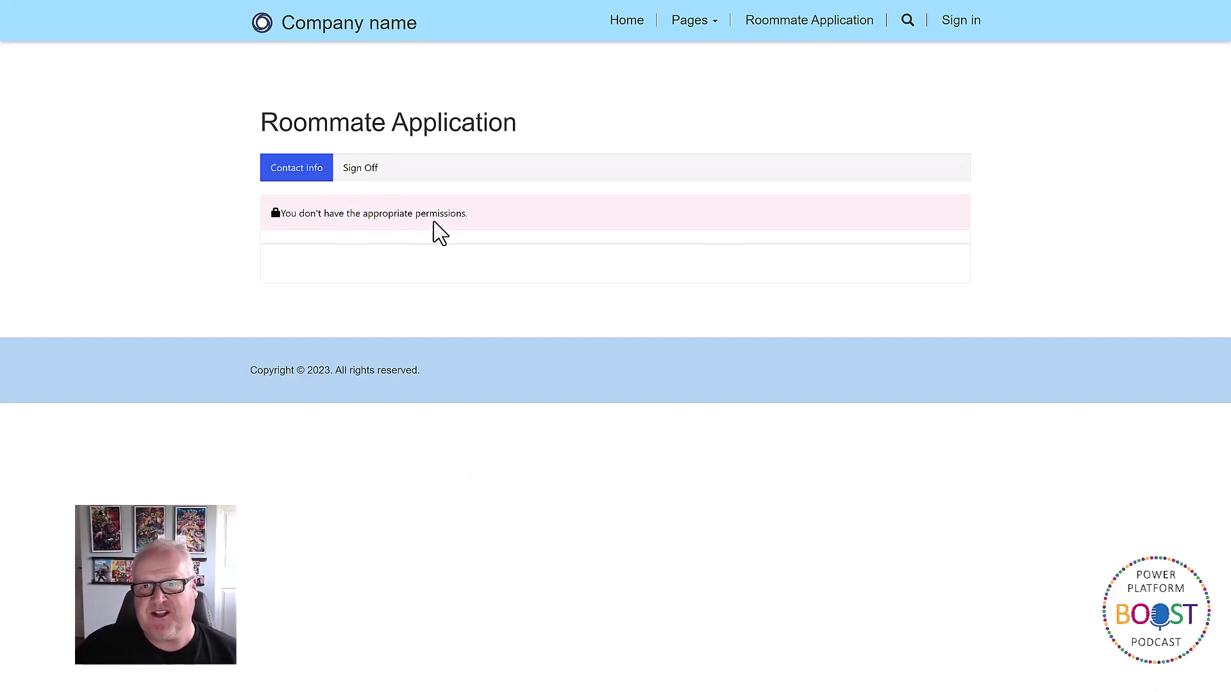
{"action": "left_click", "coordinate": [960, 25]}
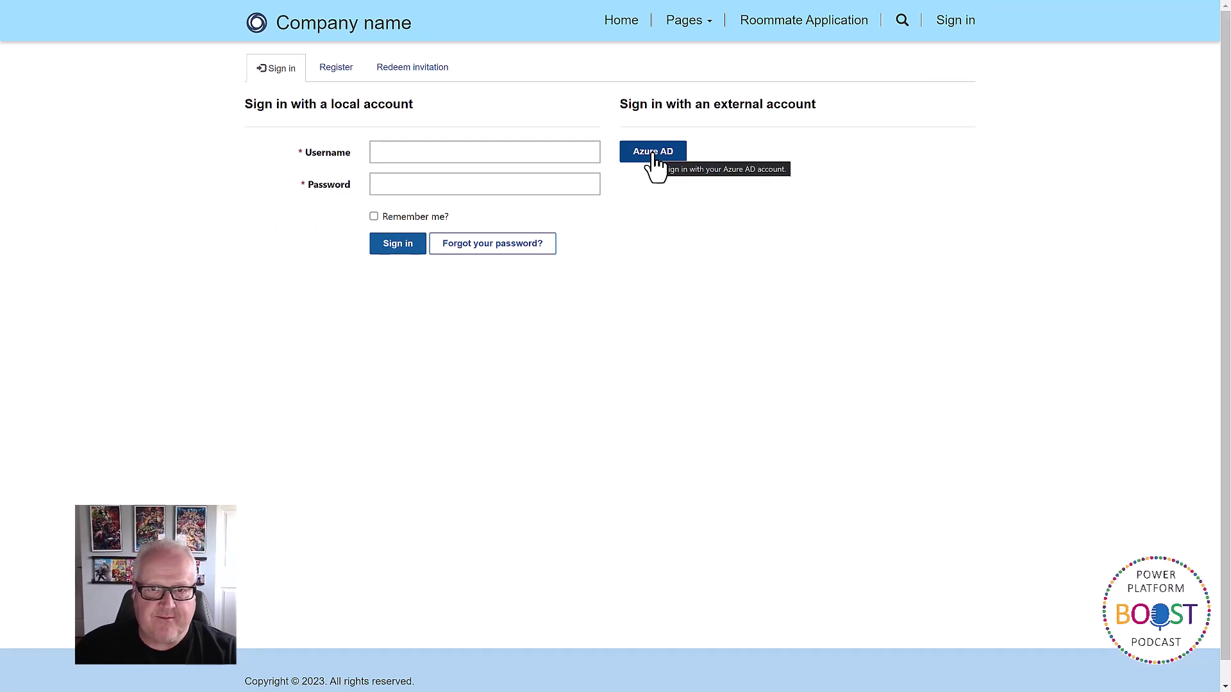
{"action": "left_click", "coordinate": [653, 152]}
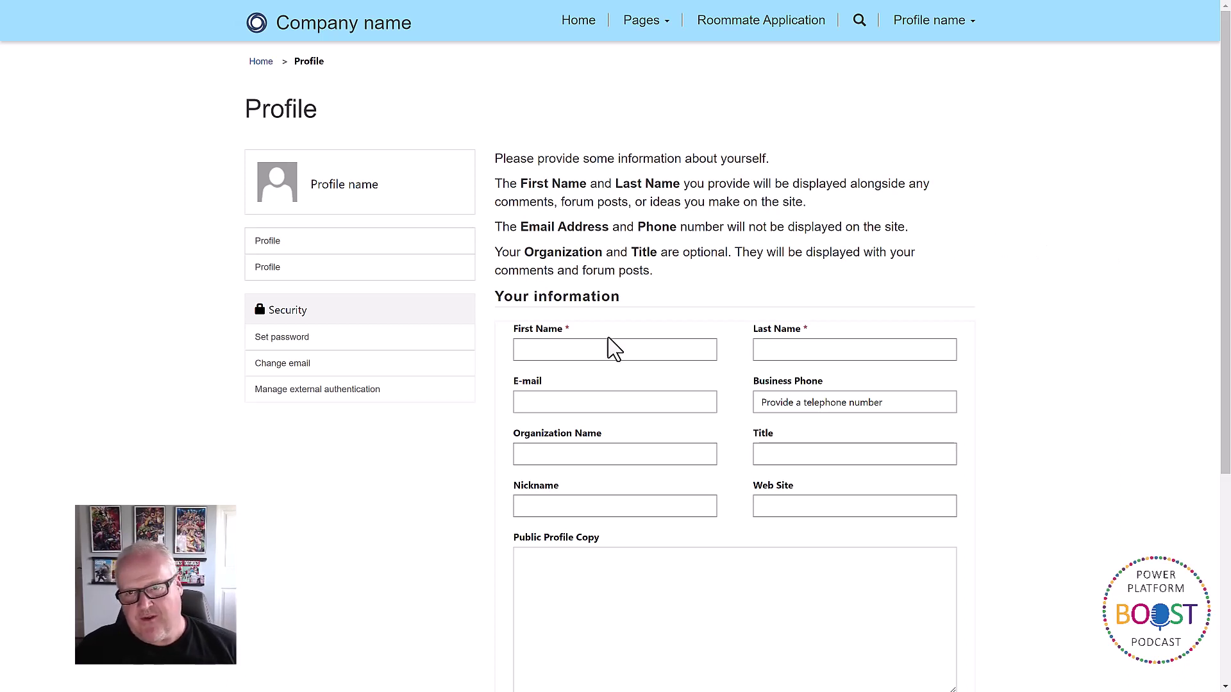
Step: Fill in the profile's first name, last name and e-mail address, then save the profile
{"action": "left_click", "coordinate": [582, 349]}
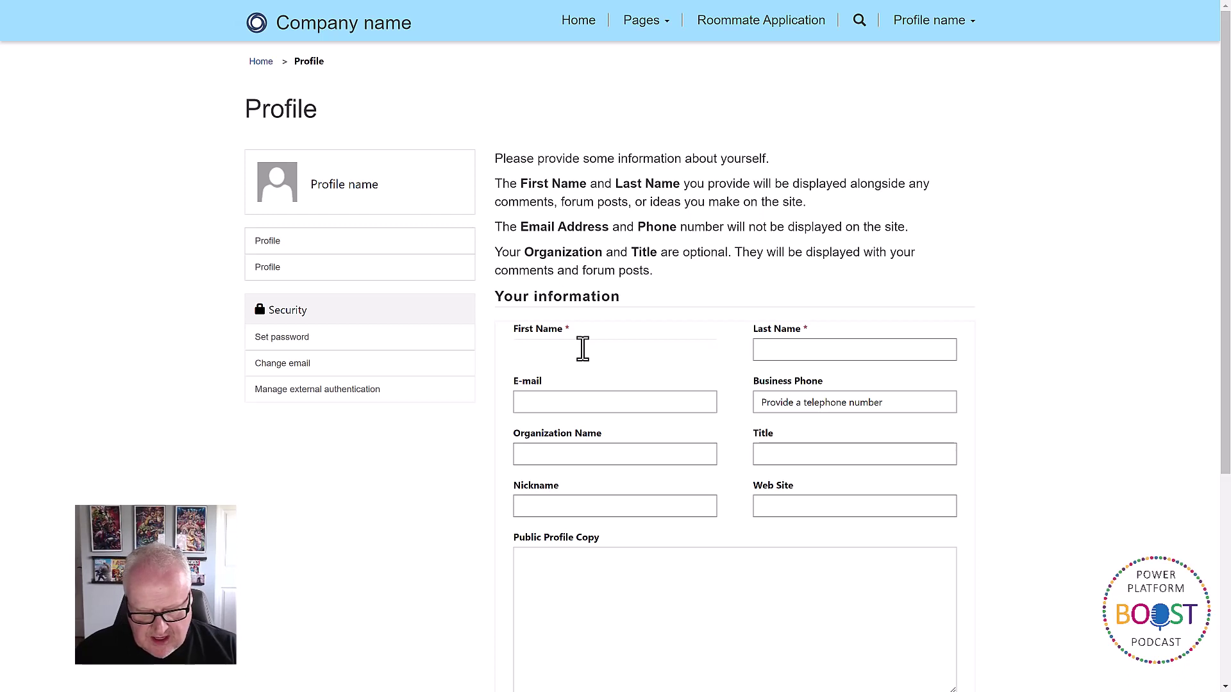
{"action": "type", "text": "AIAD"}
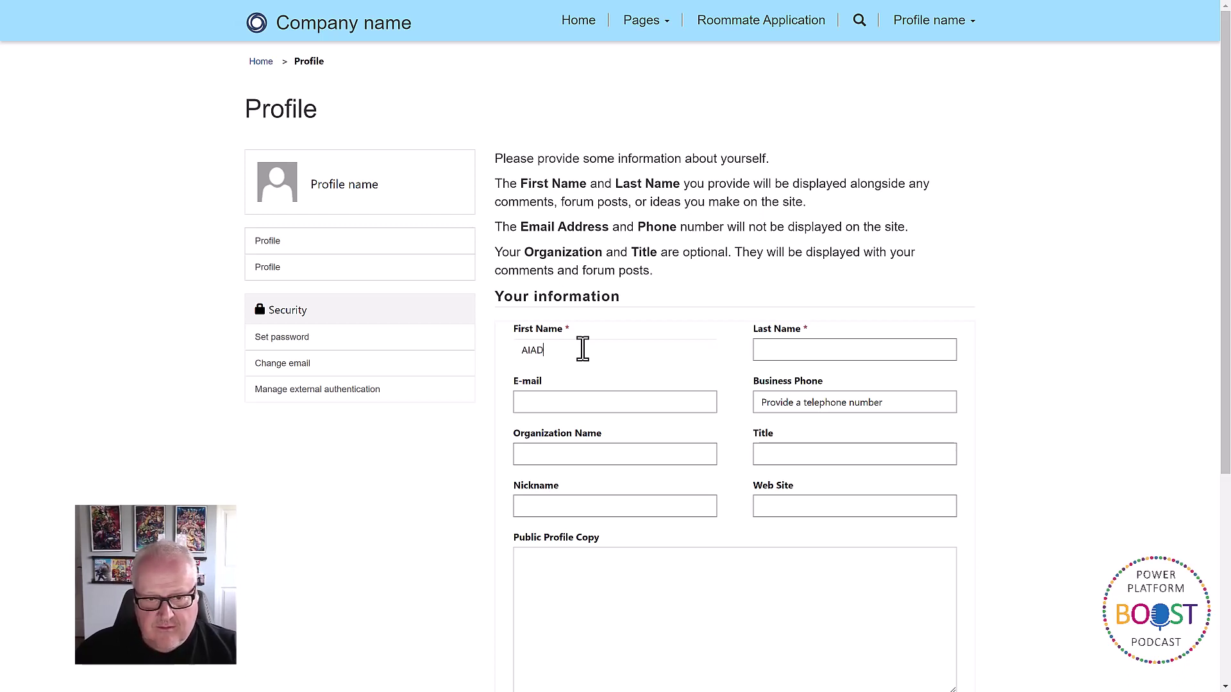
{"action": "key", "text": "Tab"}
{"action": "type", "text": "Stu"}
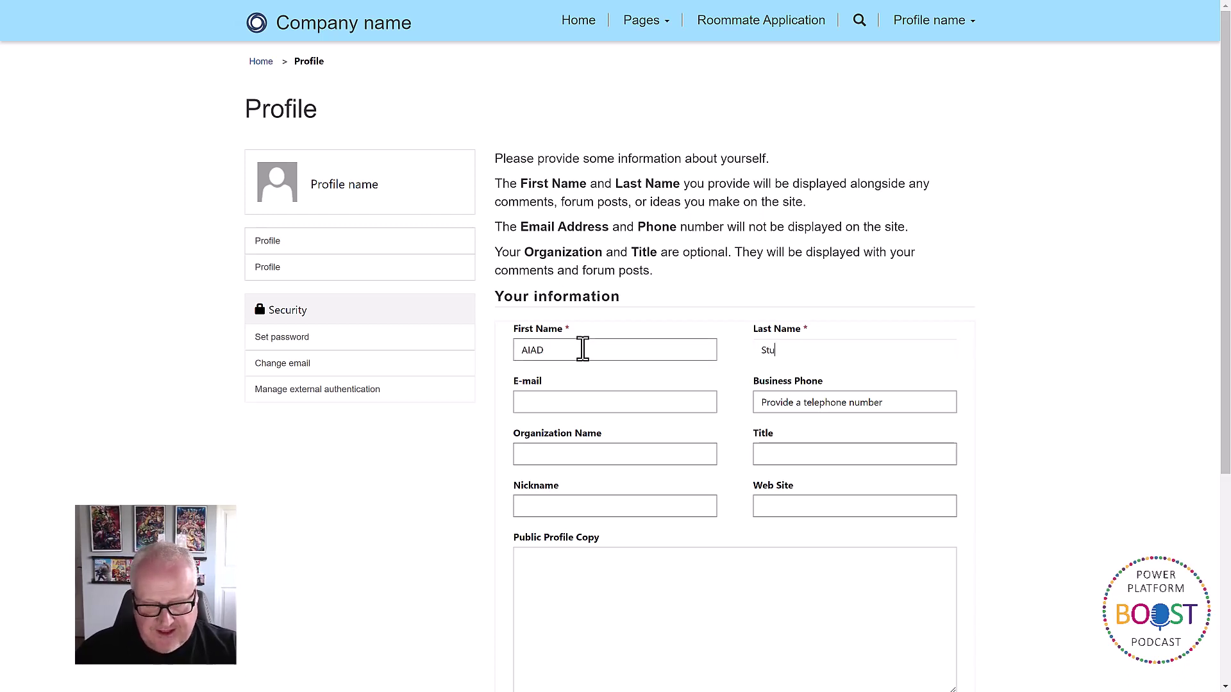
{"action": "type", "text": "dent"}
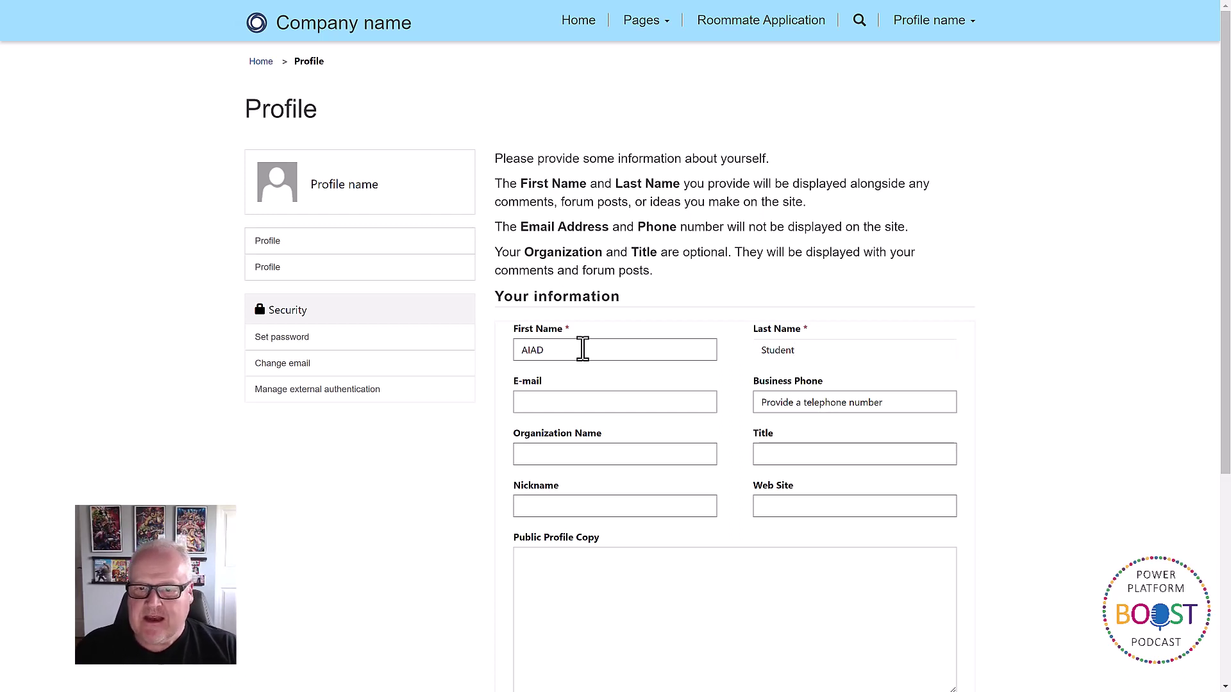
{"action": "key", "text": "Tab"}
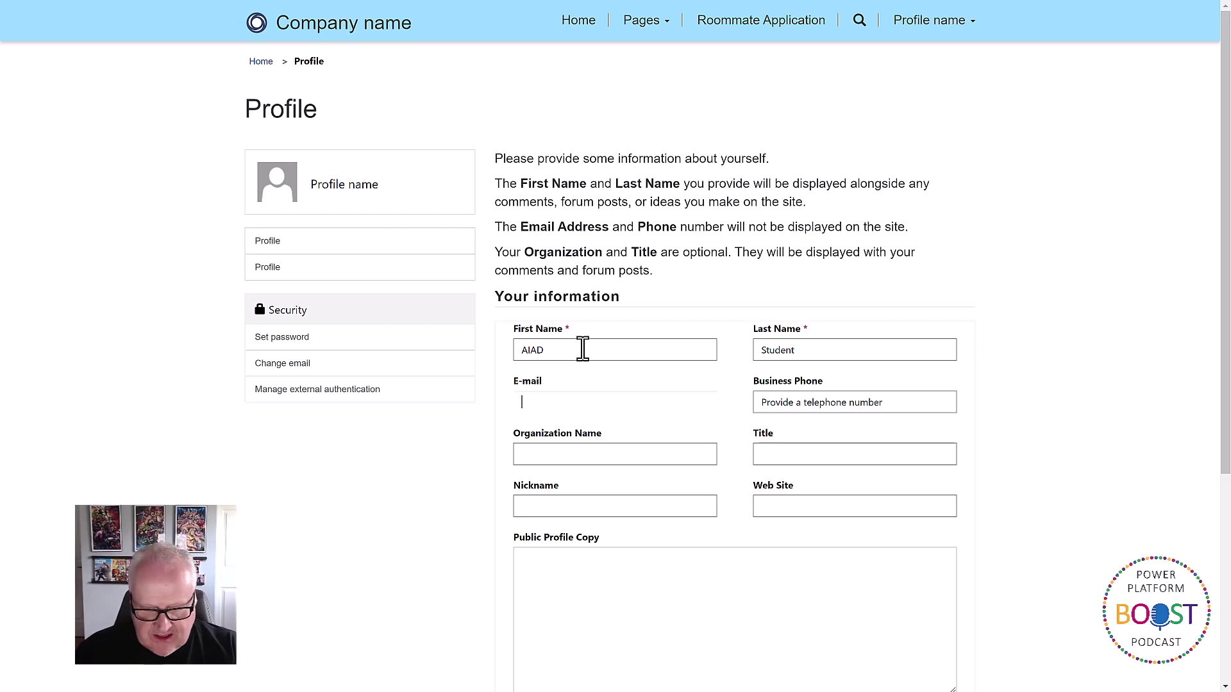
{"action": "type", "text": "a"}
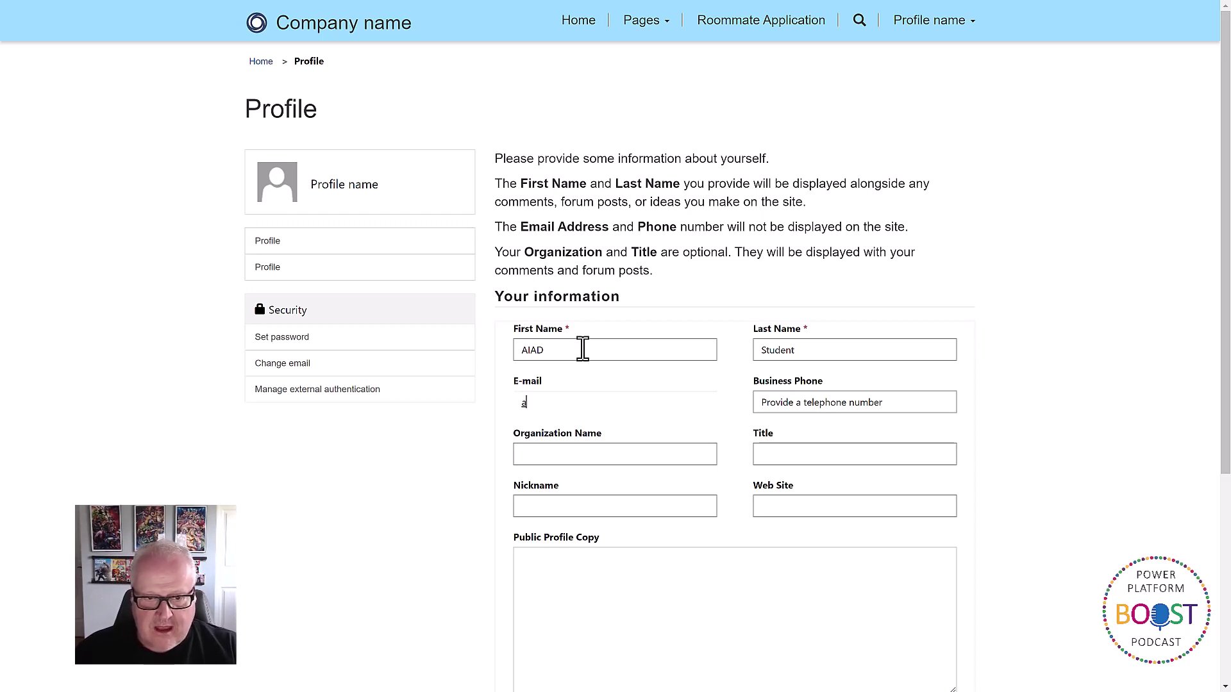
{"action": "type", "text": "iad@tes"}
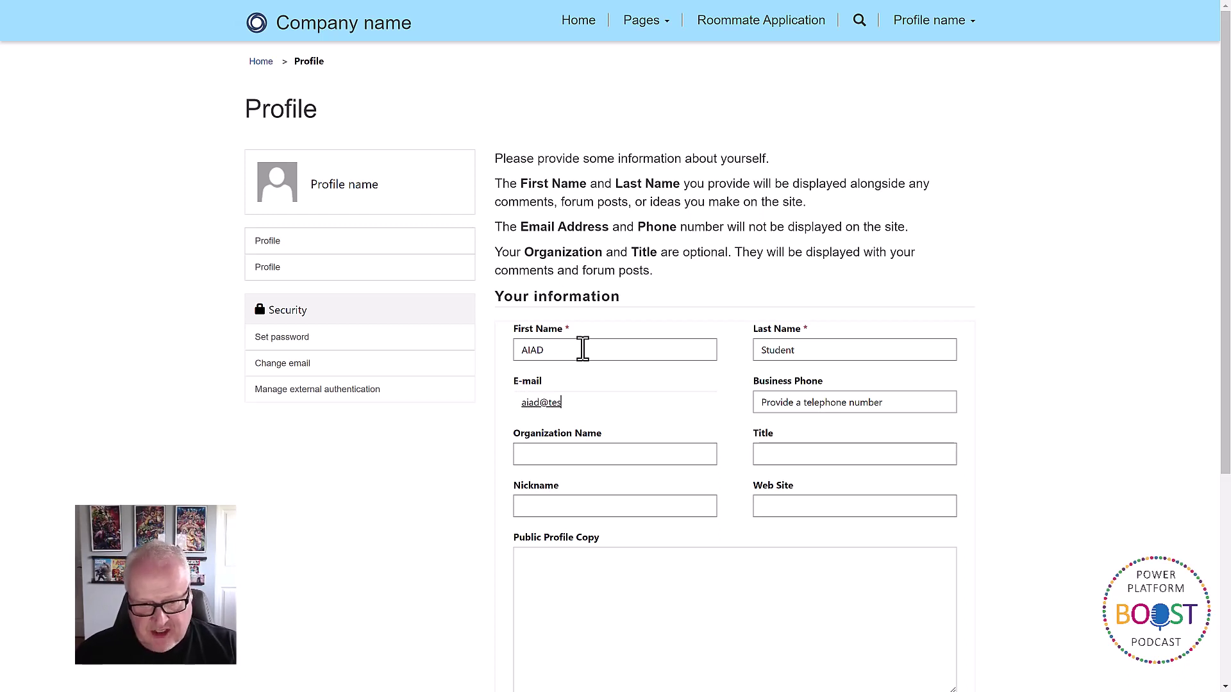
{"action": "type", "text": "t.com"}
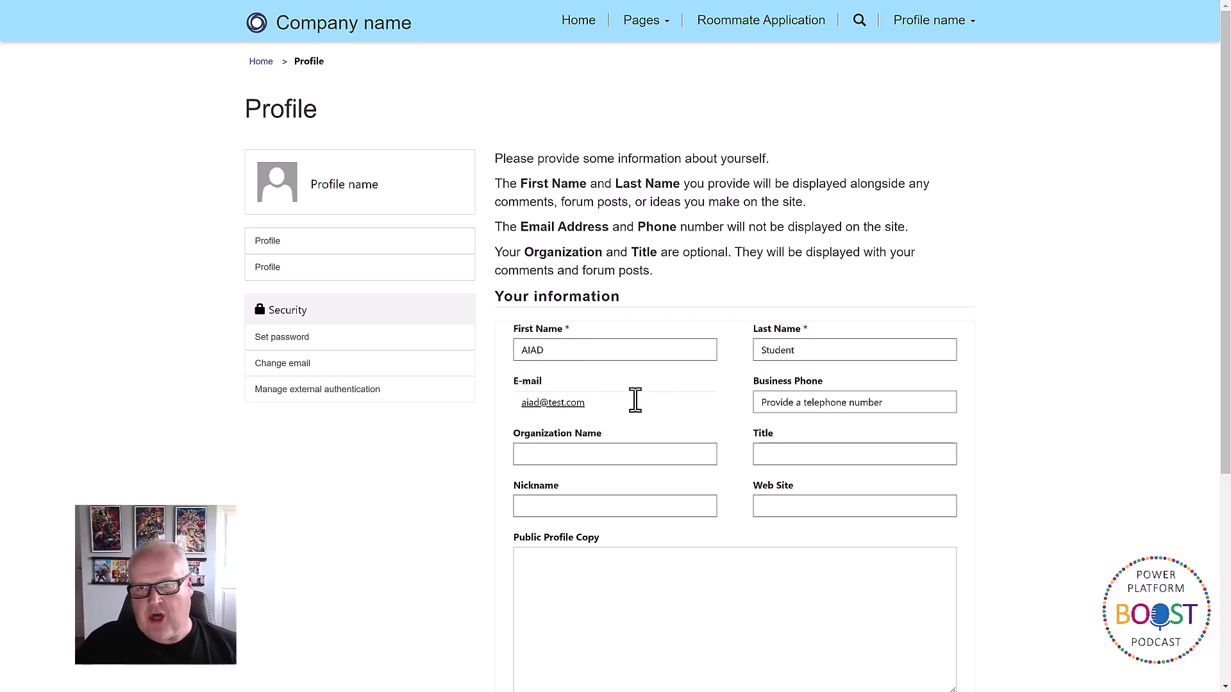
{"action": "scroll", "coordinate": [635, 400], "scroll_direction": "down", "scroll_amount": 5}
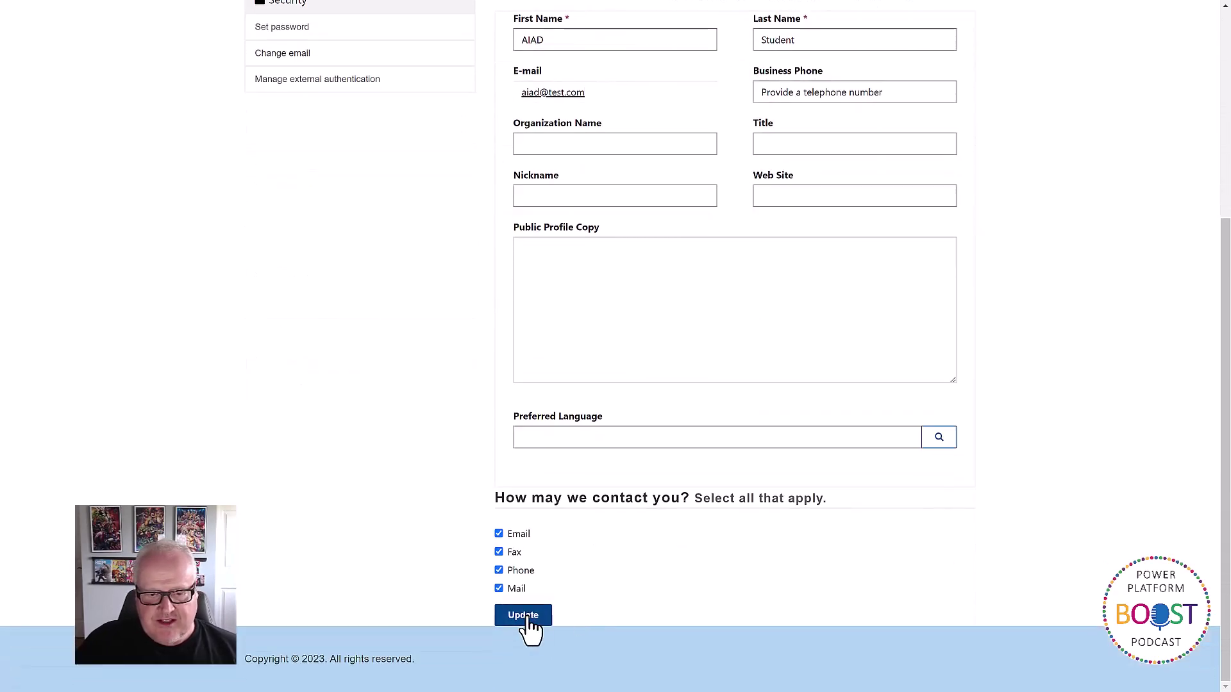
{"action": "left_click", "coordinate": [527, 620]}
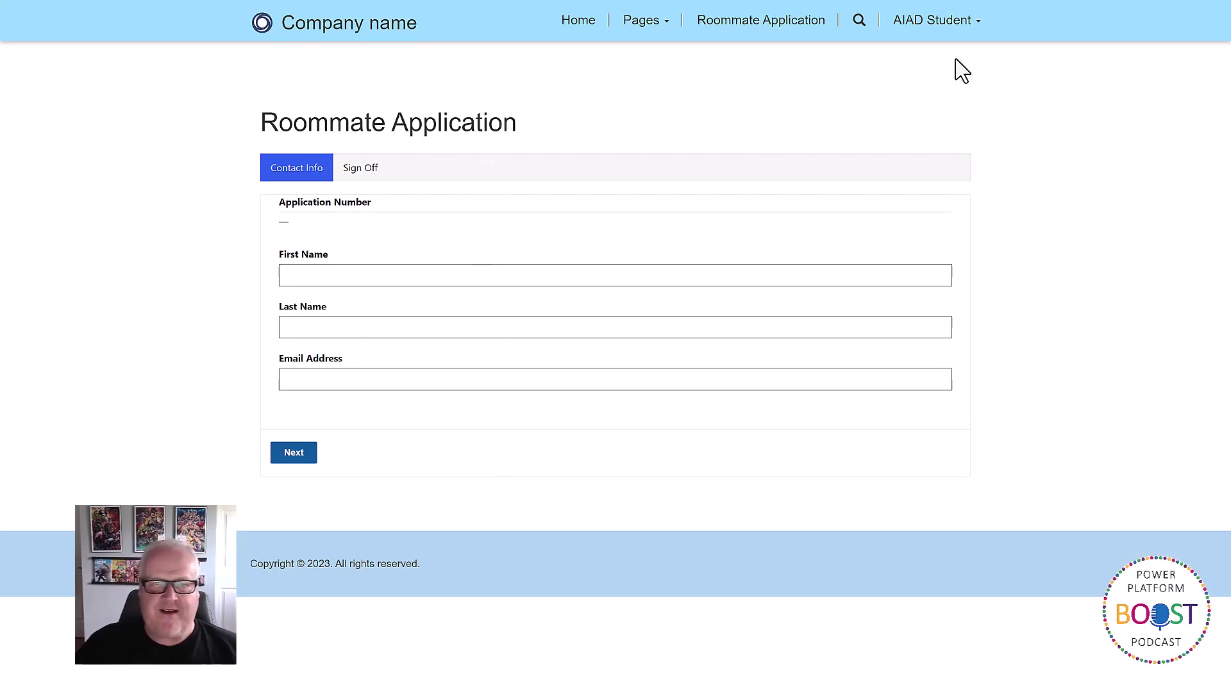
Step: Enter a test applicant's first name, last name and e-mail, continue to Sign Off, and submit
{"action": "left_click", "coordinate": [380, 274]}
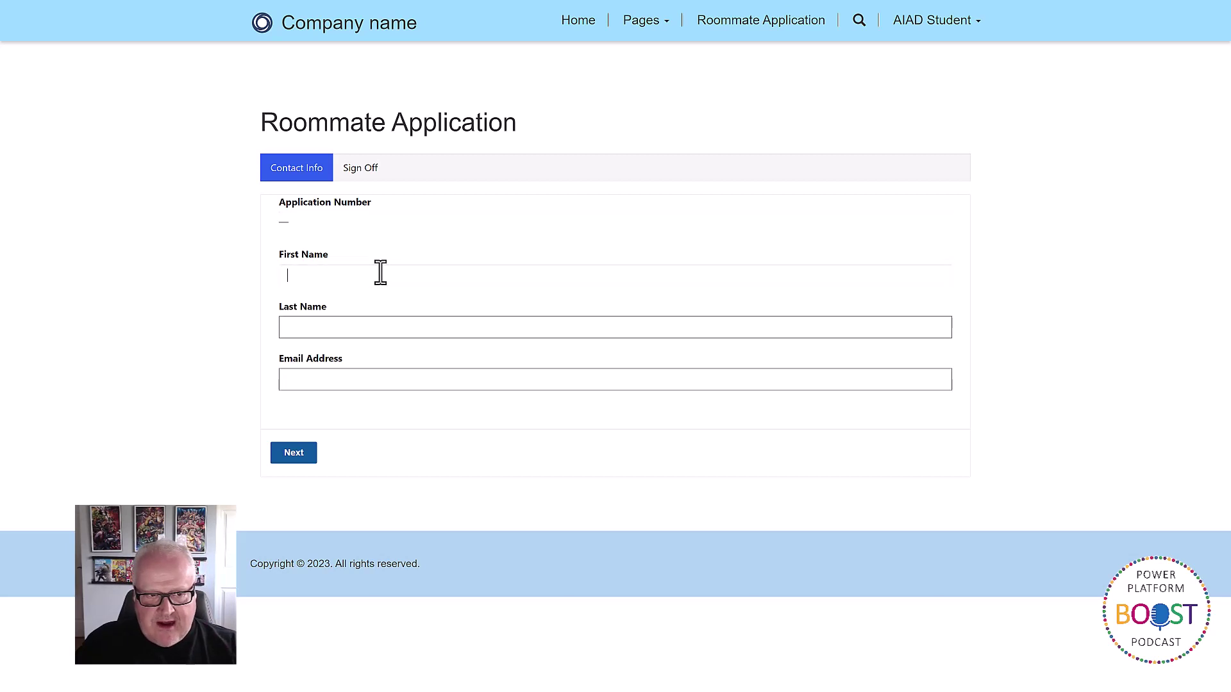
{"action": "type", "text": "Bob"}
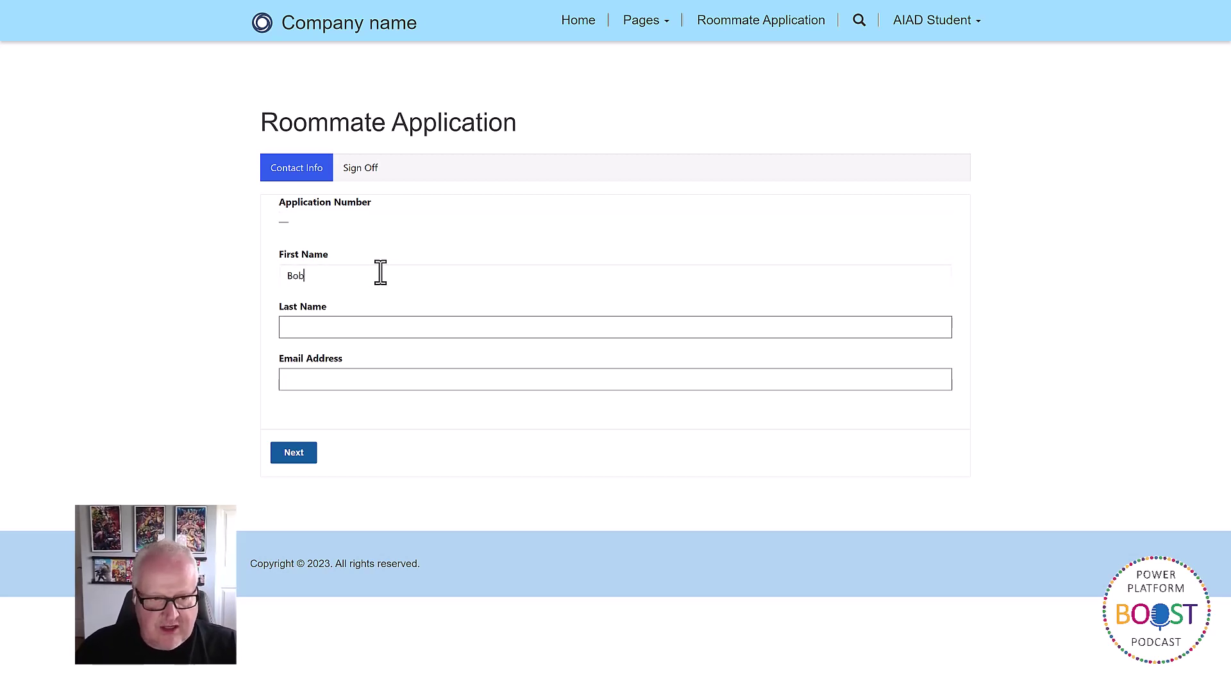
{"action": "key", "text": "Tab"}
{"action": "type", "text": "Roberts"}
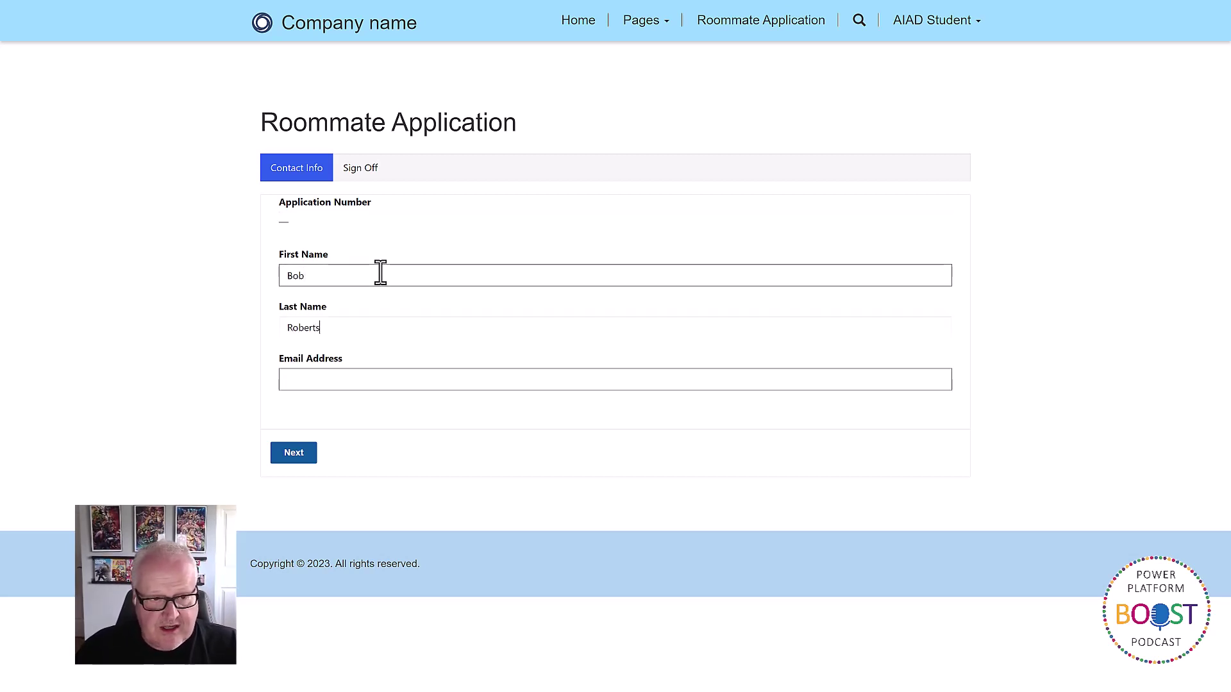
{"action": "key", "text": "Tab"}
{"action": "type", "text": "bob"}
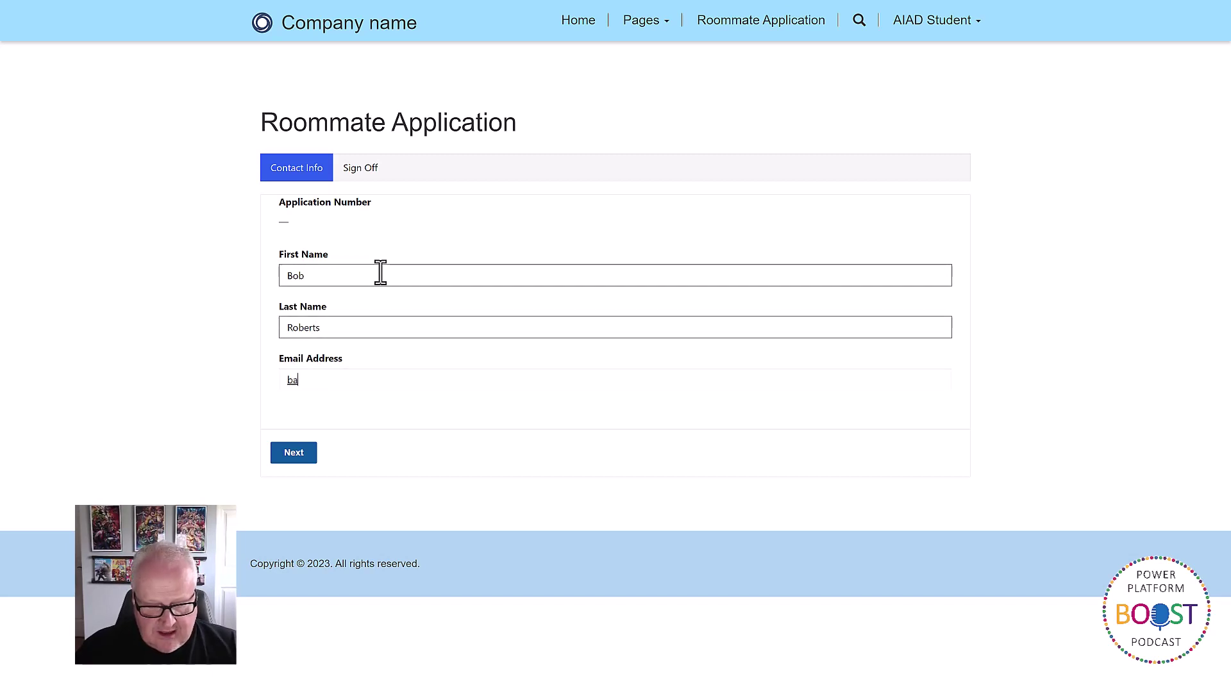
{"action": "key", "text": "BackSpace"}
{"action": "key", "text": "BackSpace"}
{"action": "type", "text": "ob"}
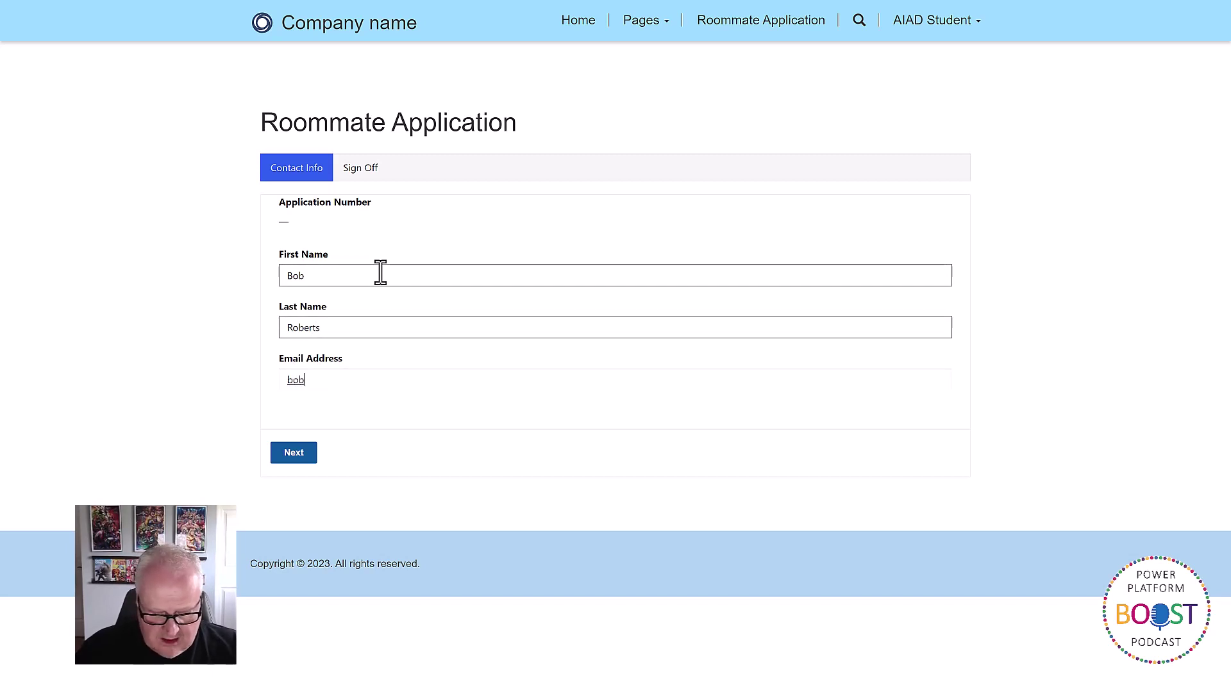
{"action": "type", "text": "@test.com"}
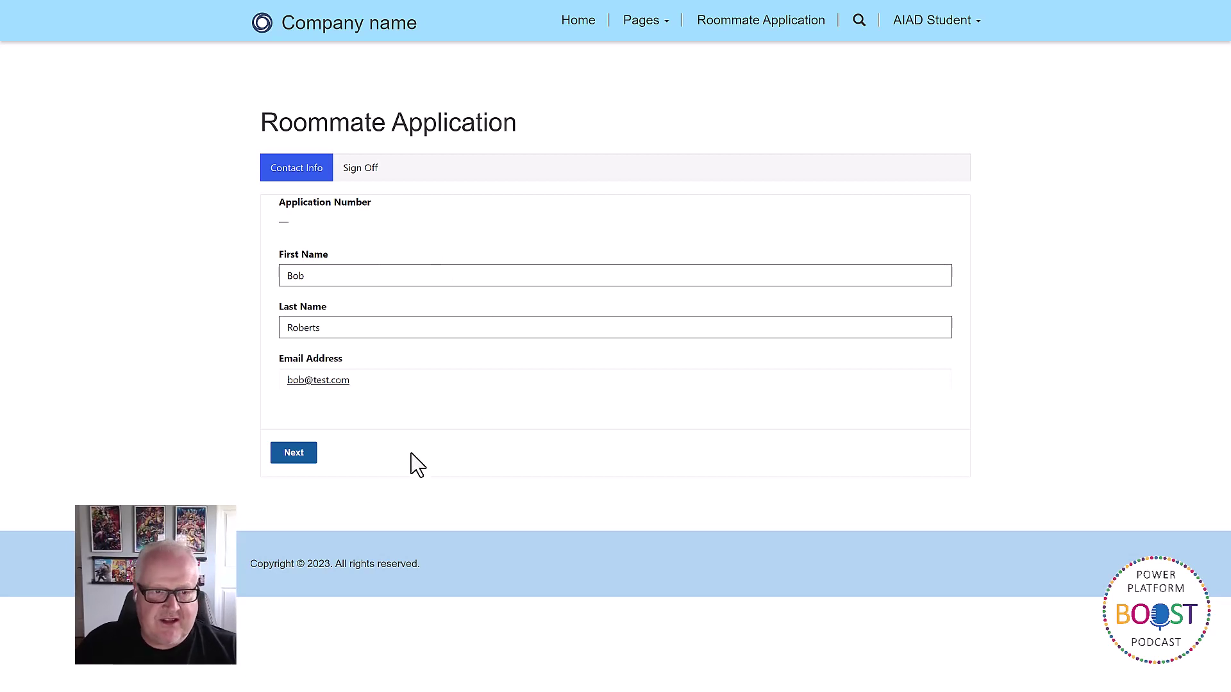
{"action": "left_click", "coordinate": [302, 455]}
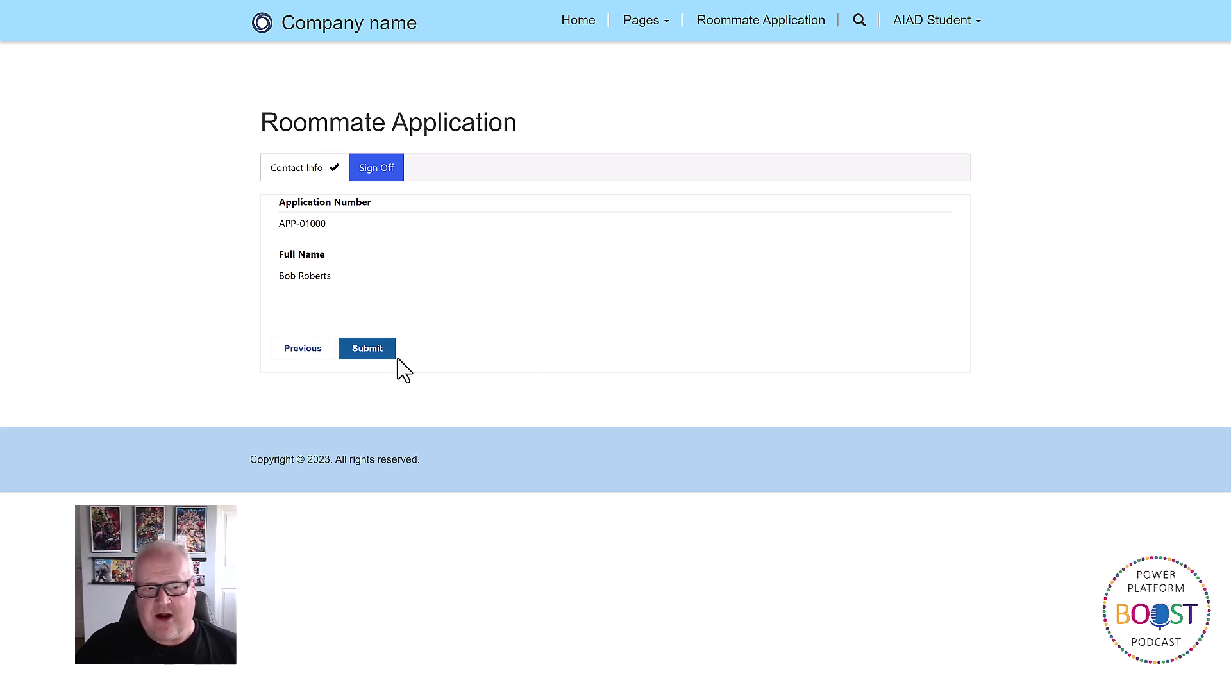
{"action": "left_click", "coordinate": [378, 351]}
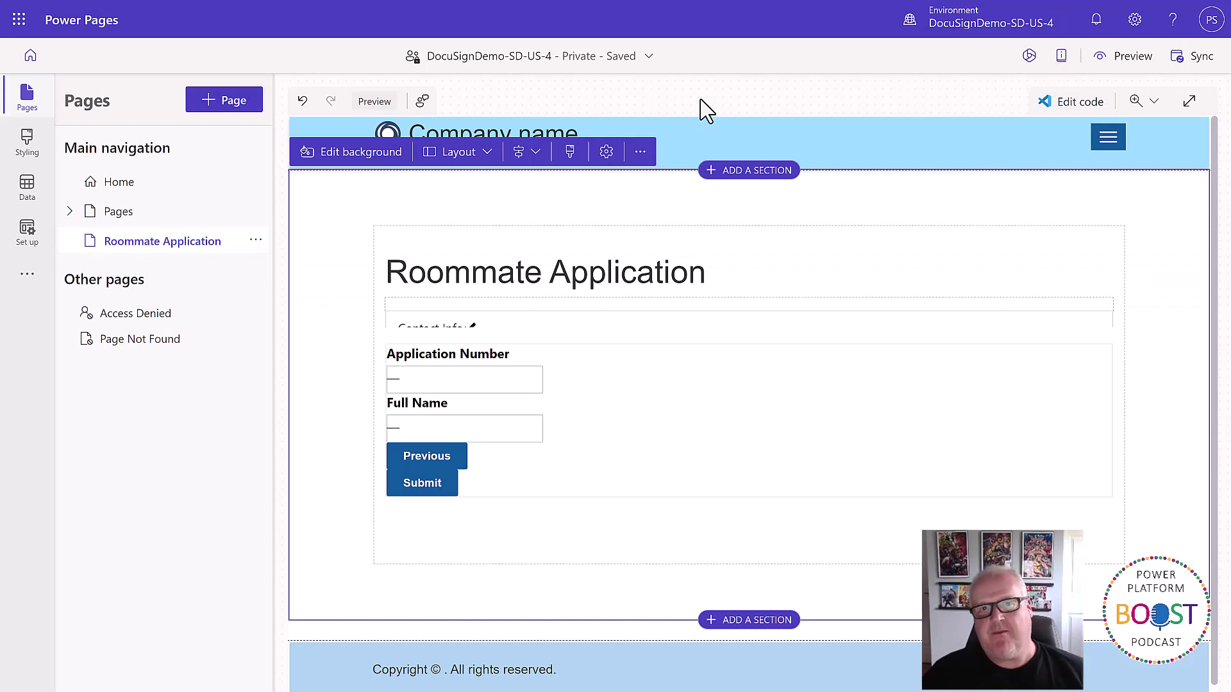
Step: Install the DocuSign app from Set up's External apps (preview) and open its configuration
{"action": "left_click", "coordinate": [27, 234]}
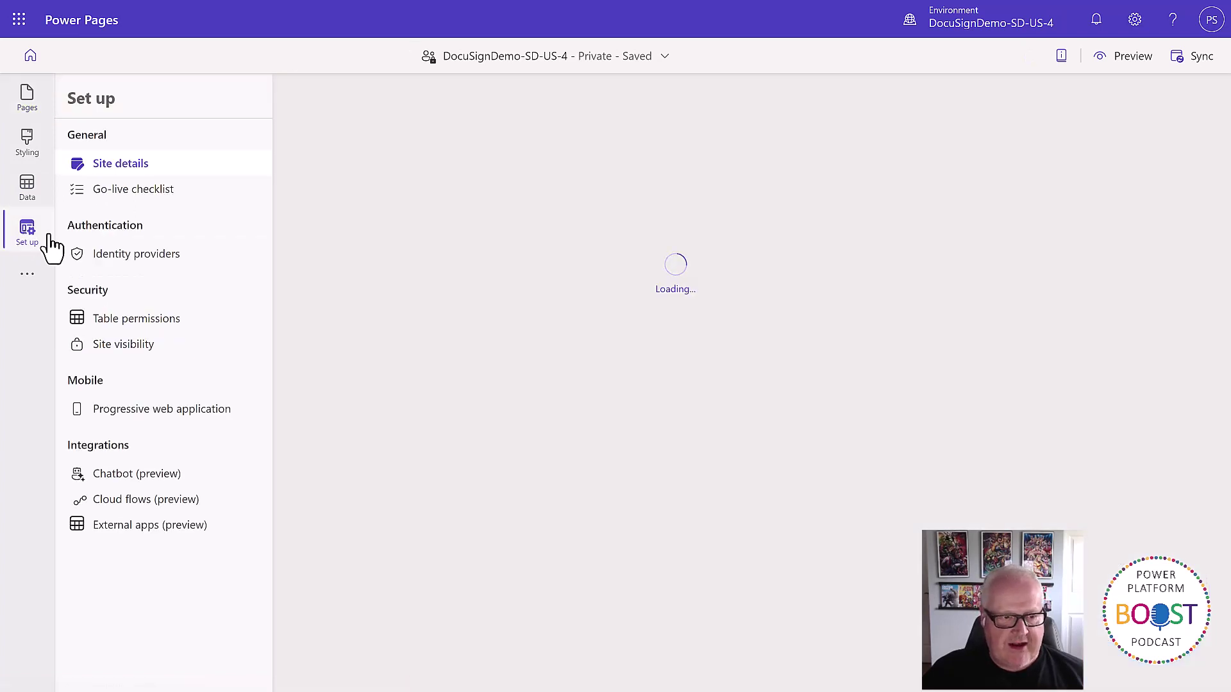
{"action": "left_click", "coordinate": [150, 527]}
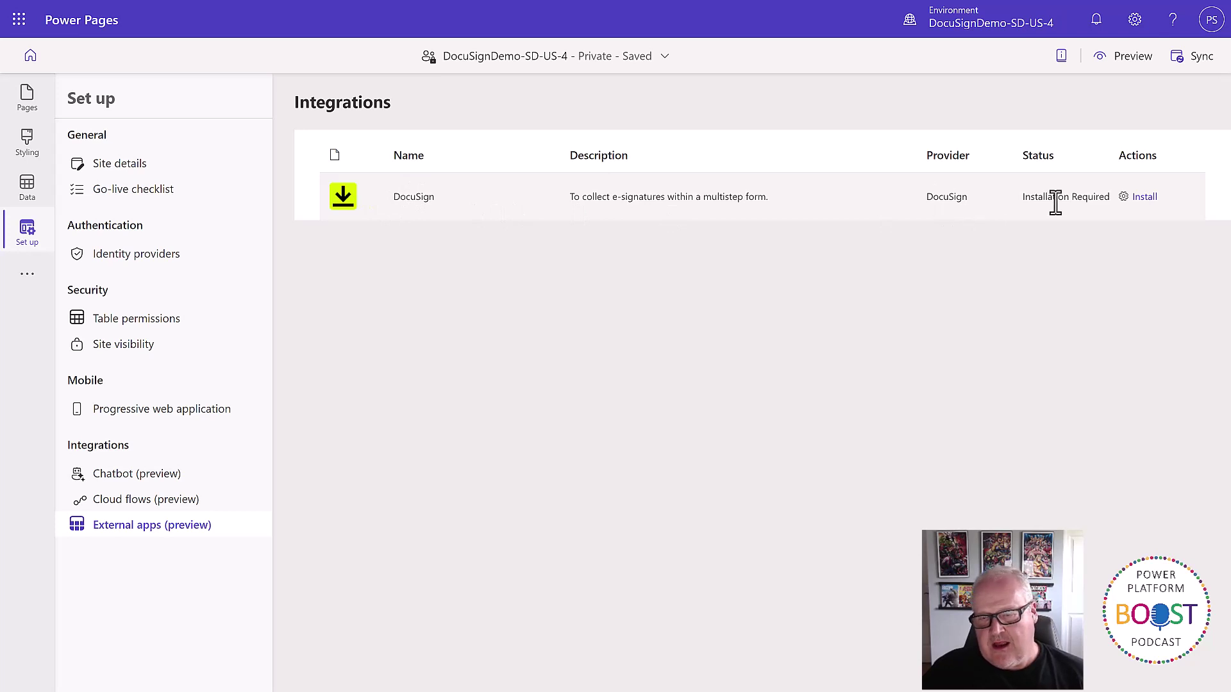
{"action": "left_click", "coordinate": [1148, 201]}
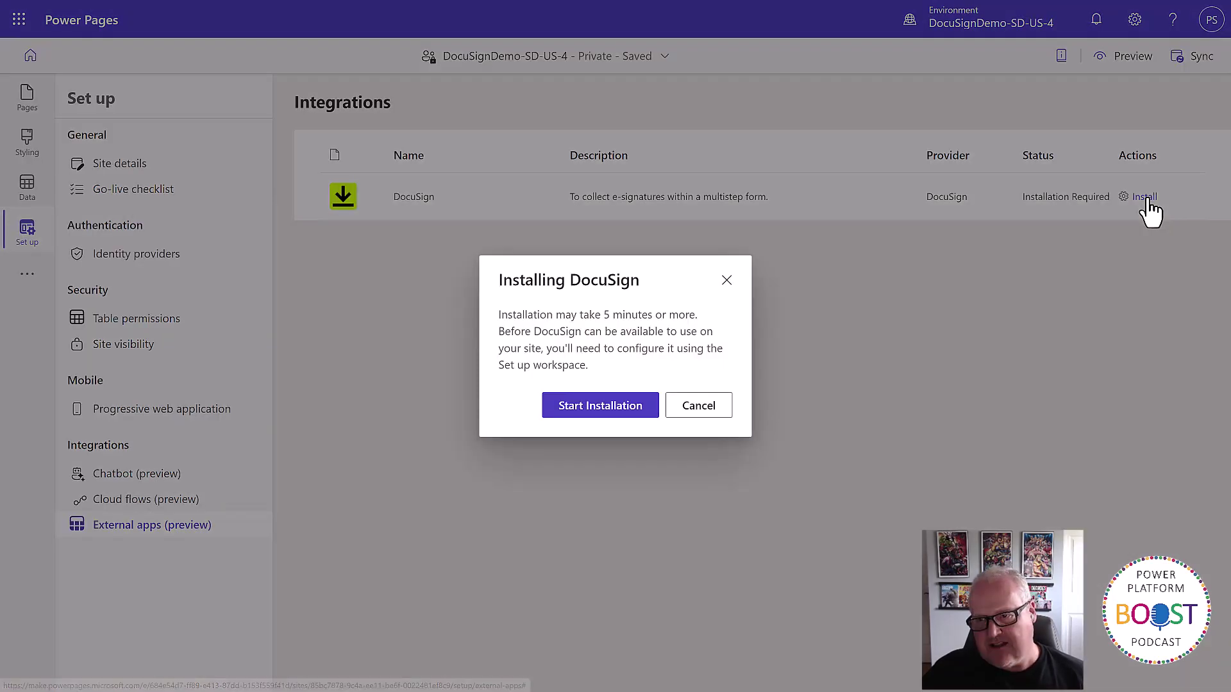
{"action": "left_click", "coordinate": [600, 406]}
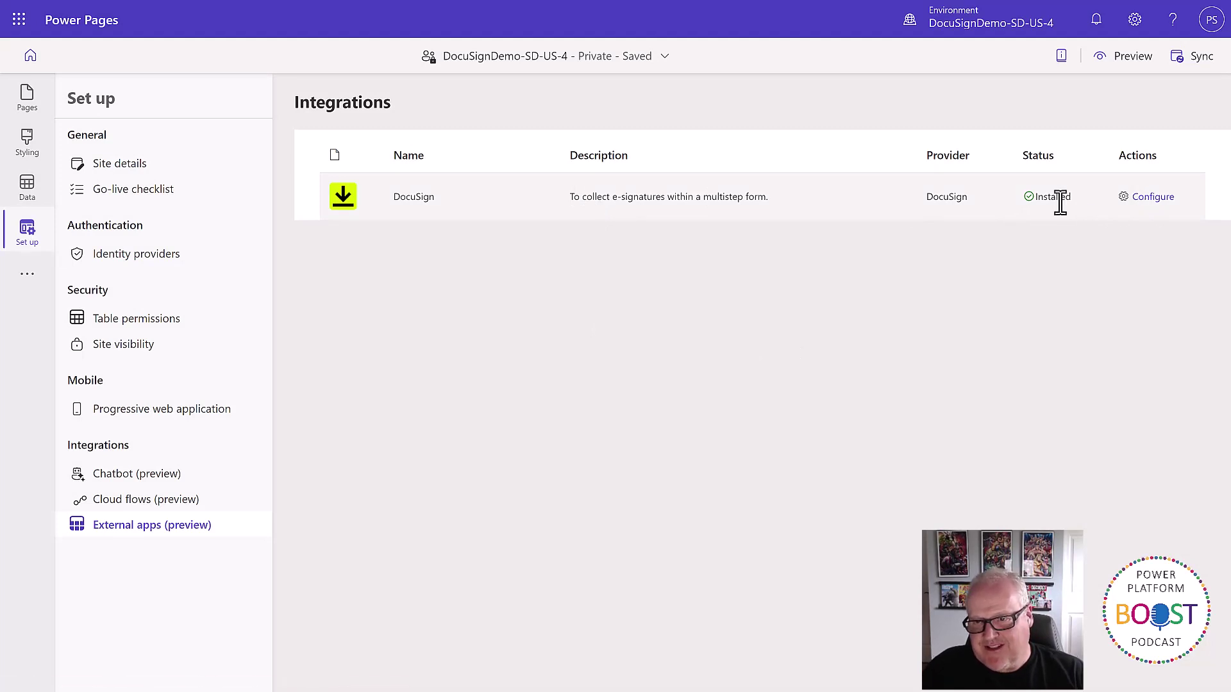
{"action": "left_click", "coordinate": [1153, 197]}
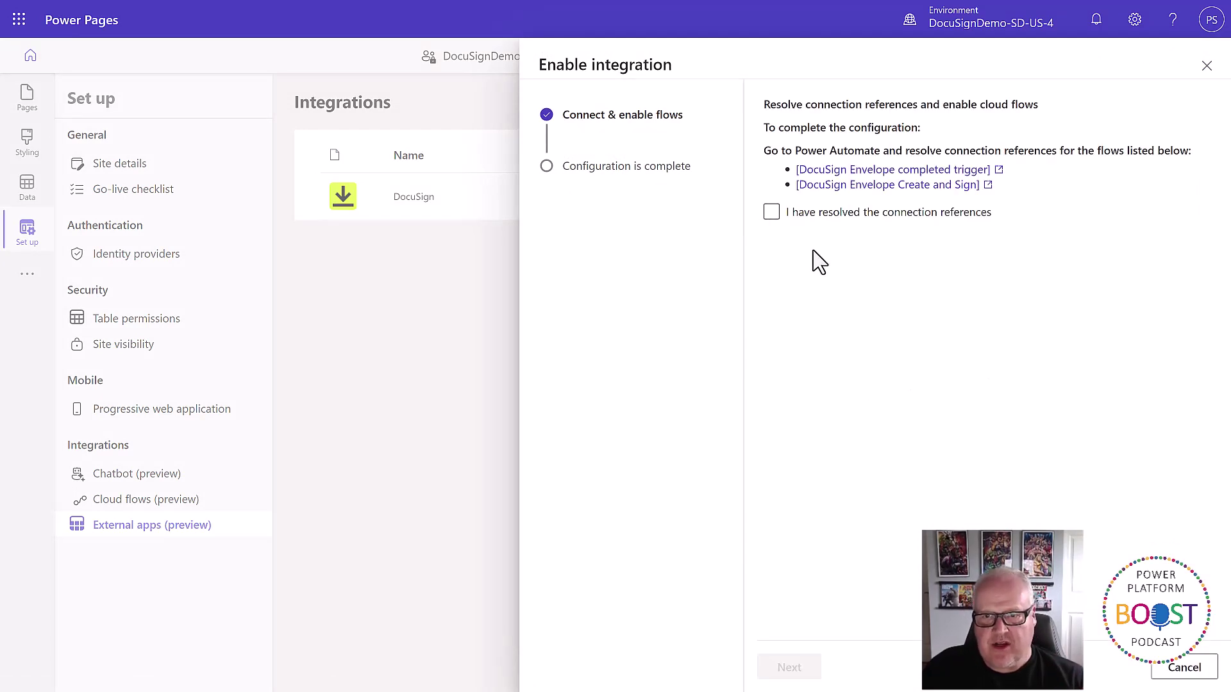
Step: Toggle the resolved-connection-references checkbox and open the DocuSign Envelope completed trigger flow
{"action": "left_click", "coordinate": [890, 209]}
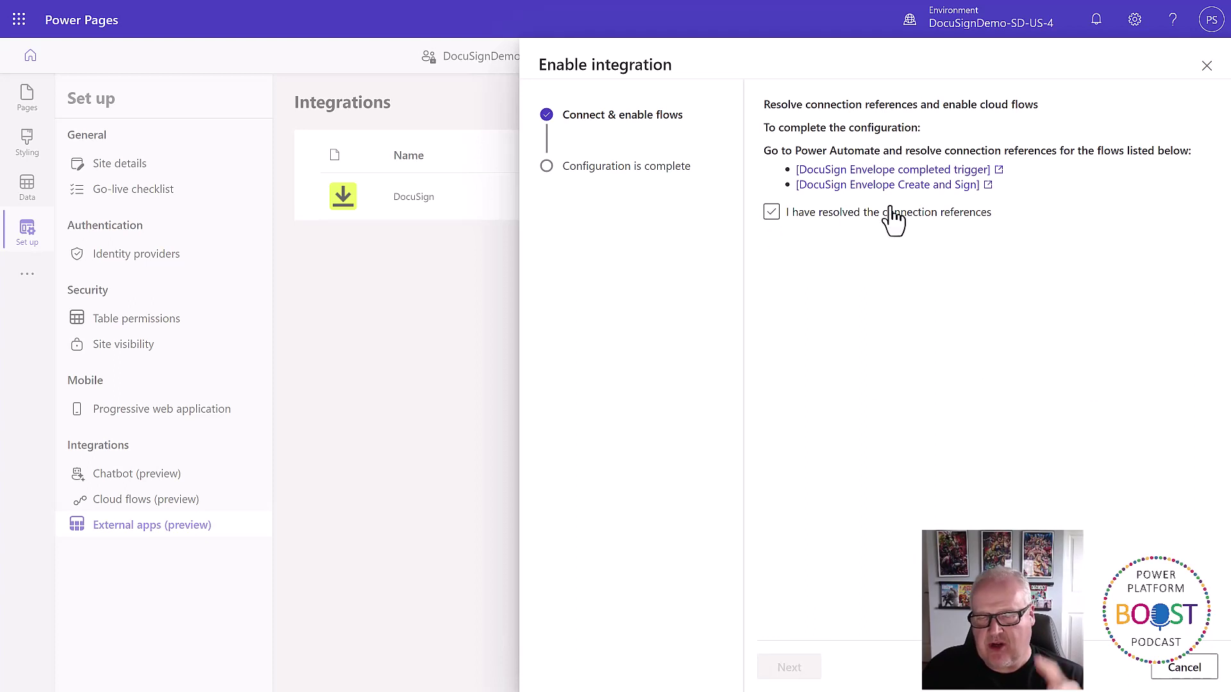
{"action": "left_click", "coordinate": [890, 212]}
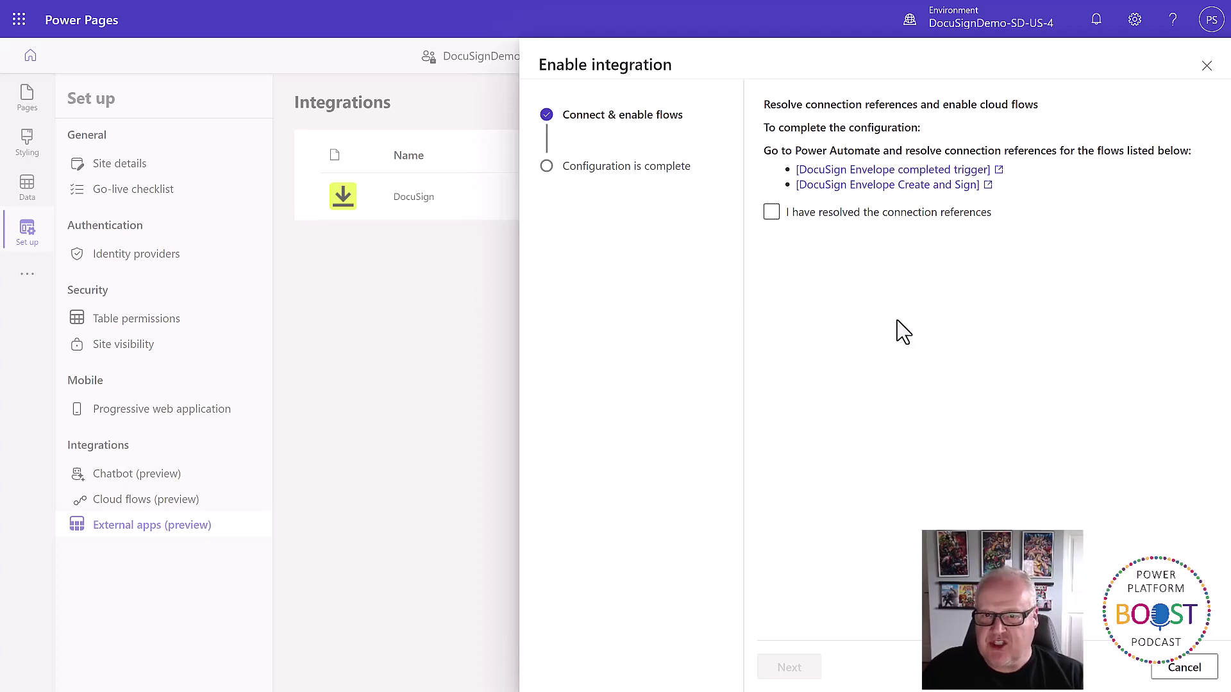
{"action": "left_click", "coordinate": [918, 186]}
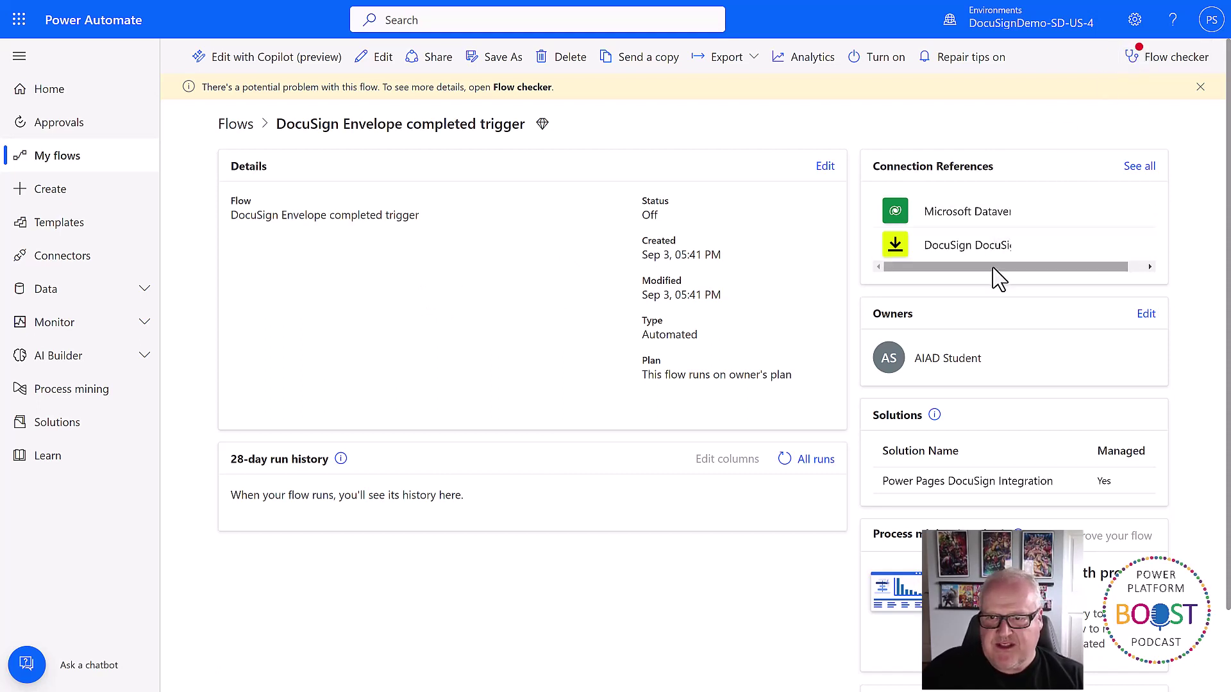
Step: Edit the flow and sign in its Microsoft Dataverse and DocuSign connections with the DocuSign account credentials
{"action": "left_click_drag", "start_coordinate": [997, 267], "coordinate": [957, 268]}
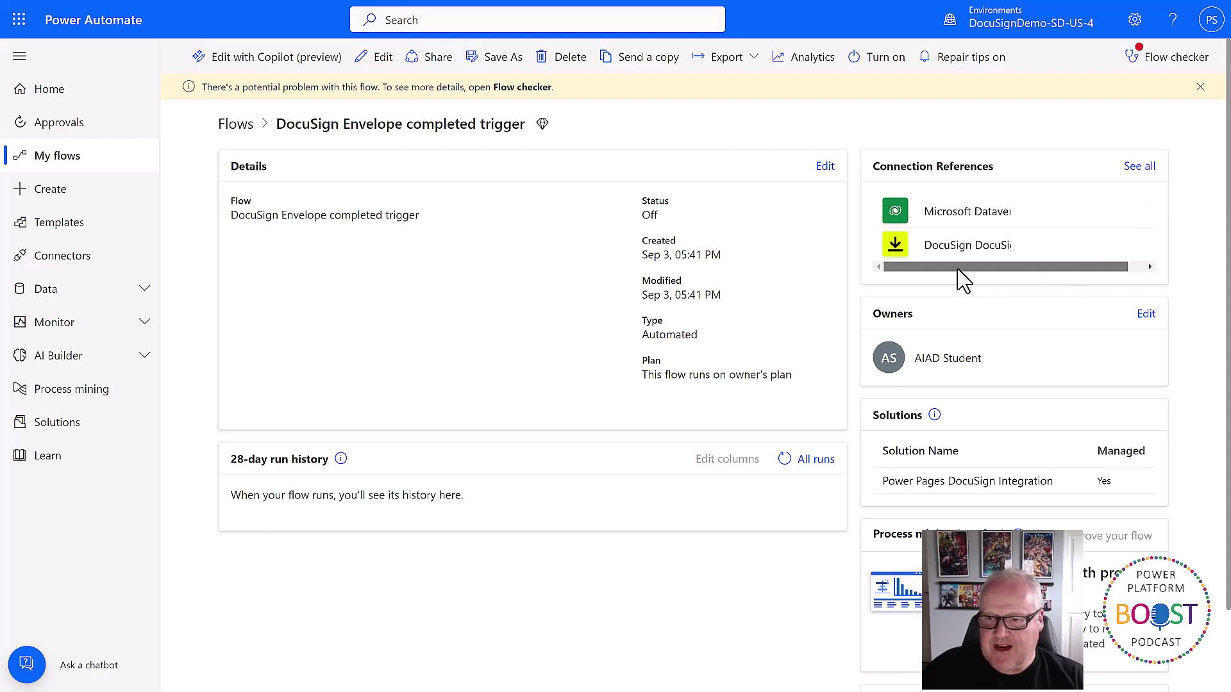
{"action": "left_click", "coordinate": [383, 63]}
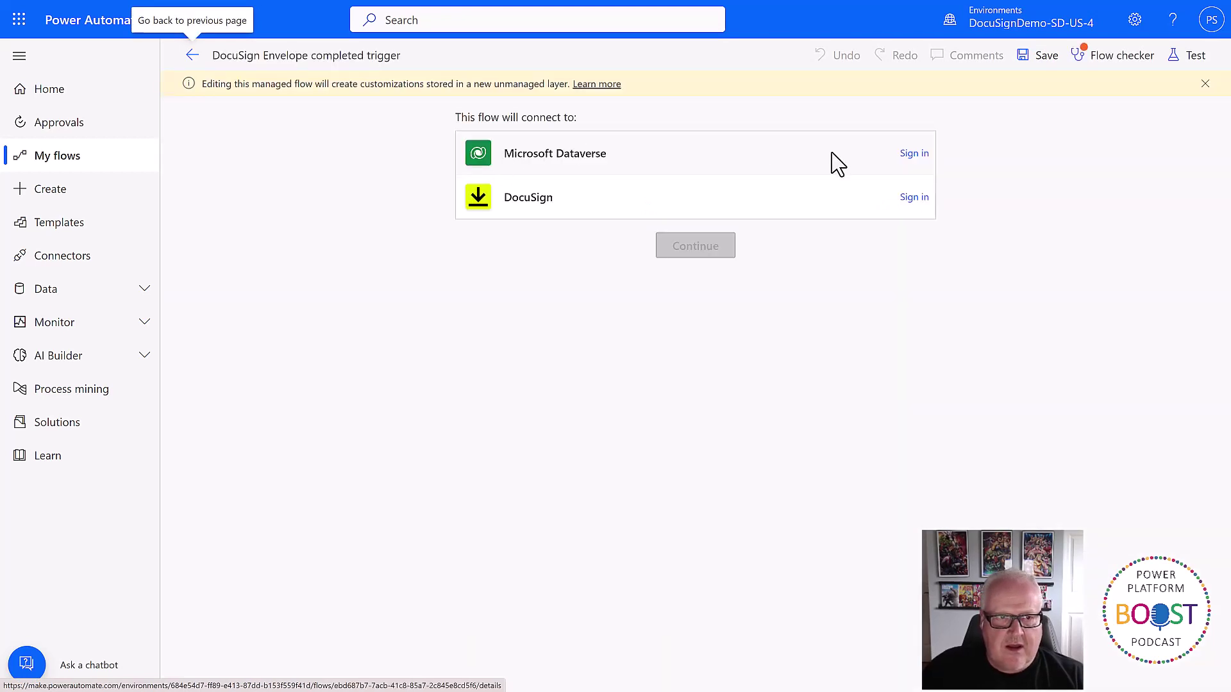
{"action": "left_click", "coordinate": [912, 155]}
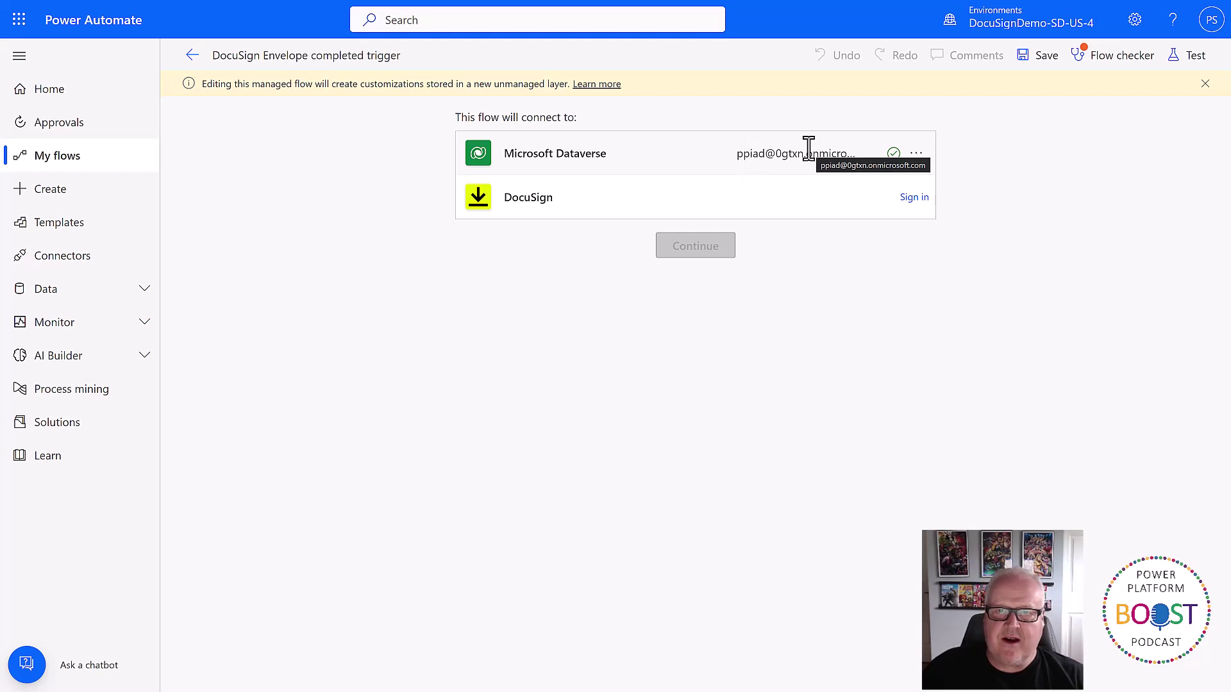
{"action": "left_click", "coordinate": [913, 197]}
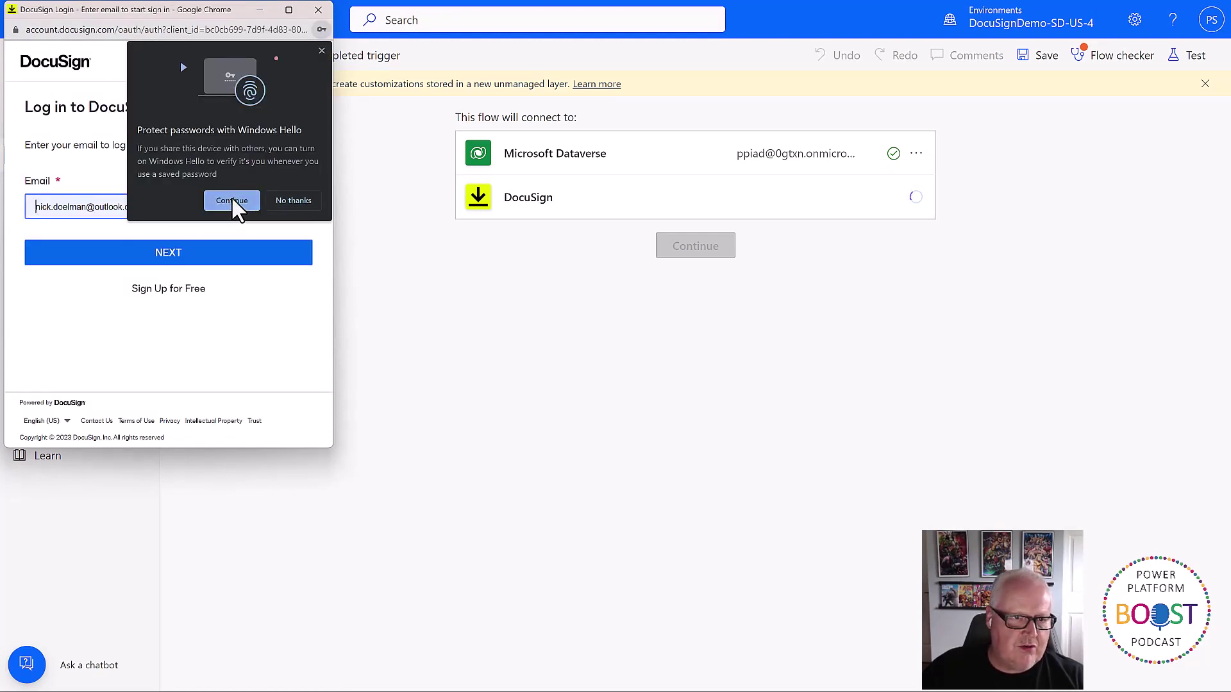
{"action": "left_click", "coordinate": [293, 200]}
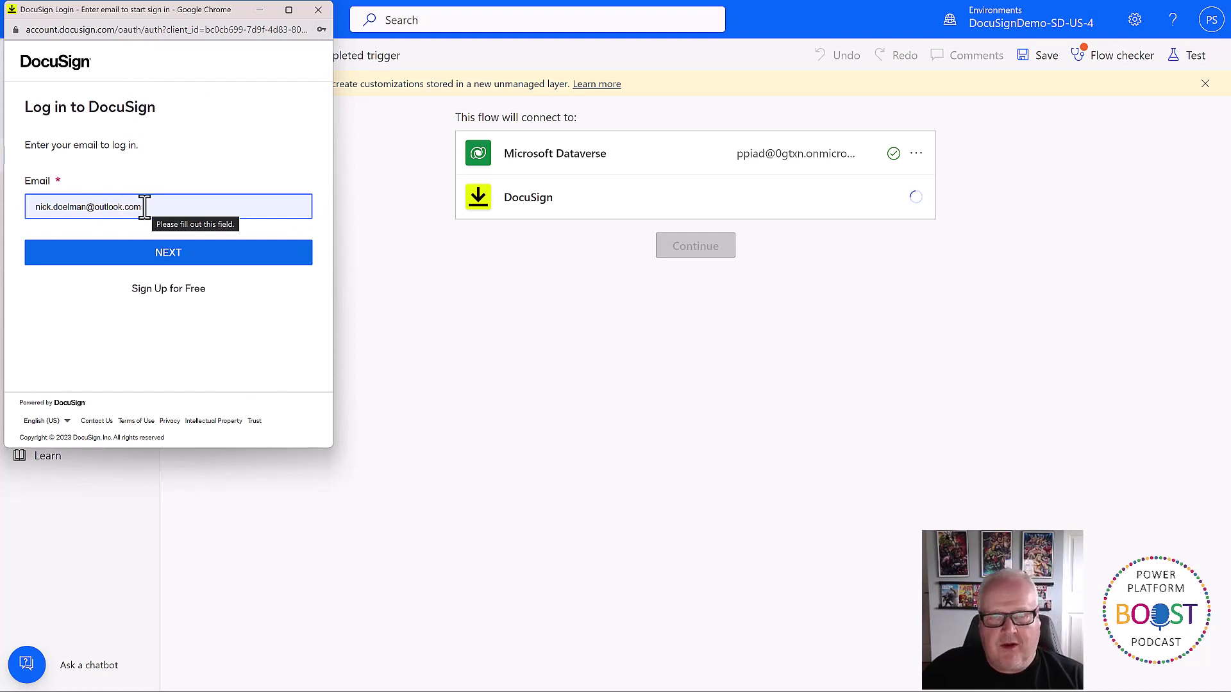
{"action": "left_click", "coordinate": [175, 254]}
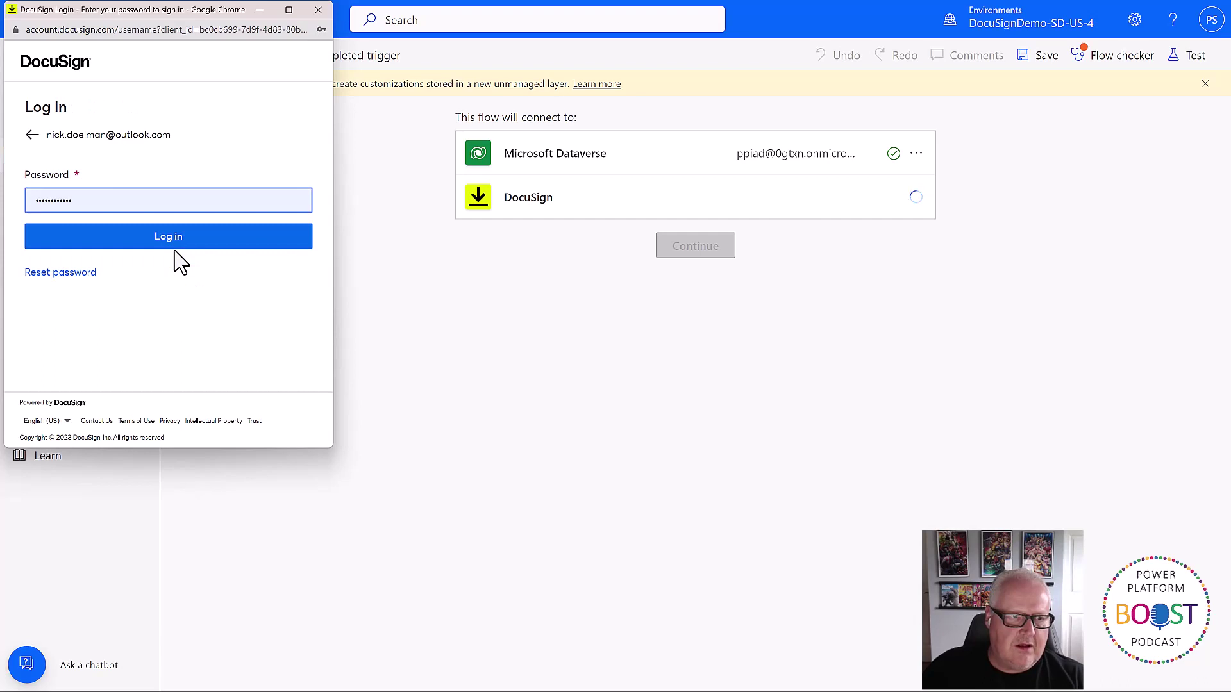
{"action": "left_click", "coordinate": [170, 238]}
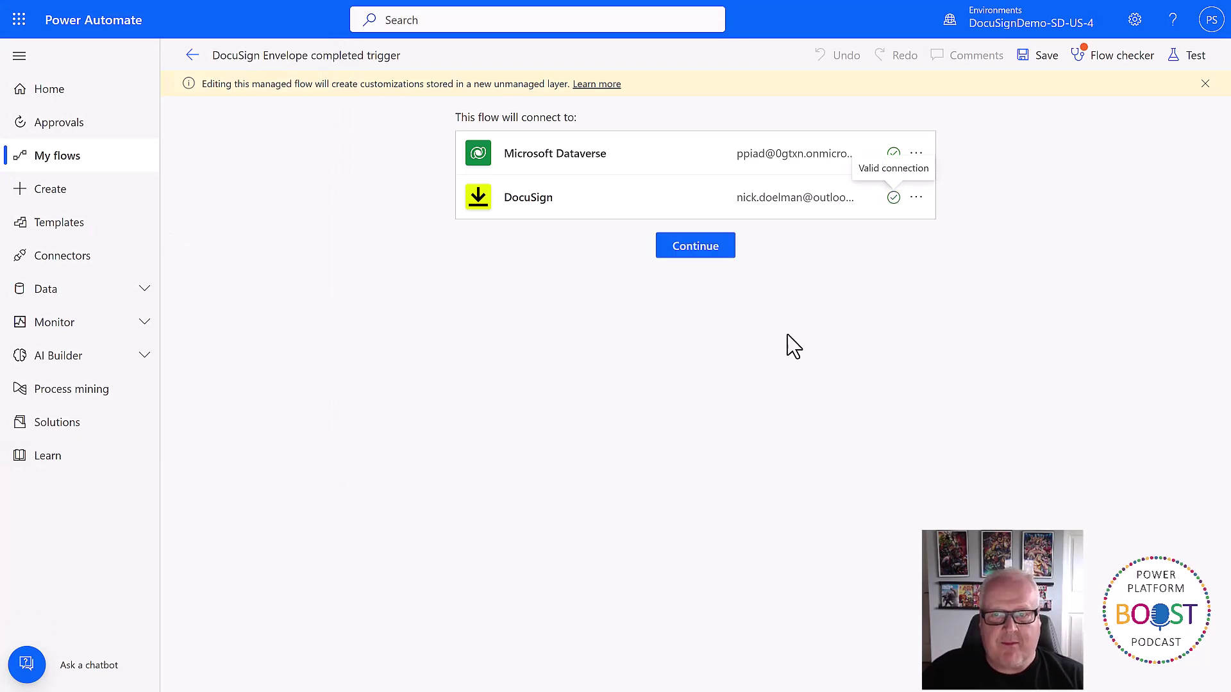
Step: Select the signed-in DocuSign account on the 'When an envelope status changes' trigger and save the flow
{"action": "left_click", "coordinate": [700, 255]}
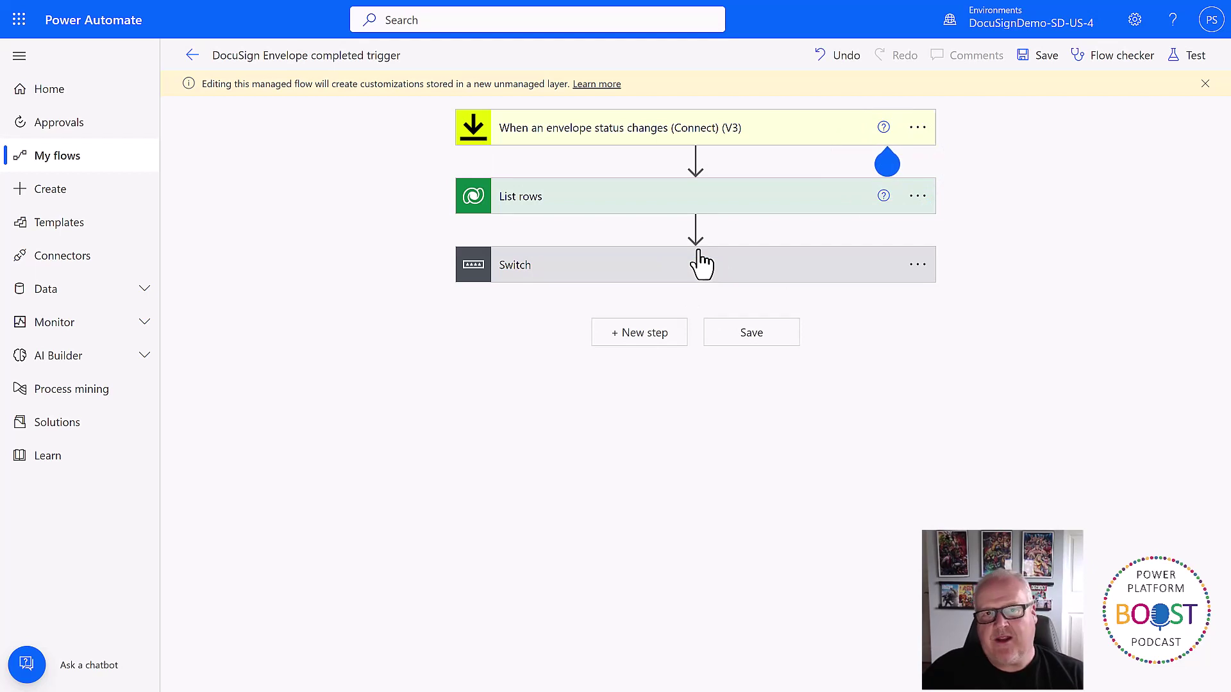
{"action": "left_click", "coordinate": [777, 136]}
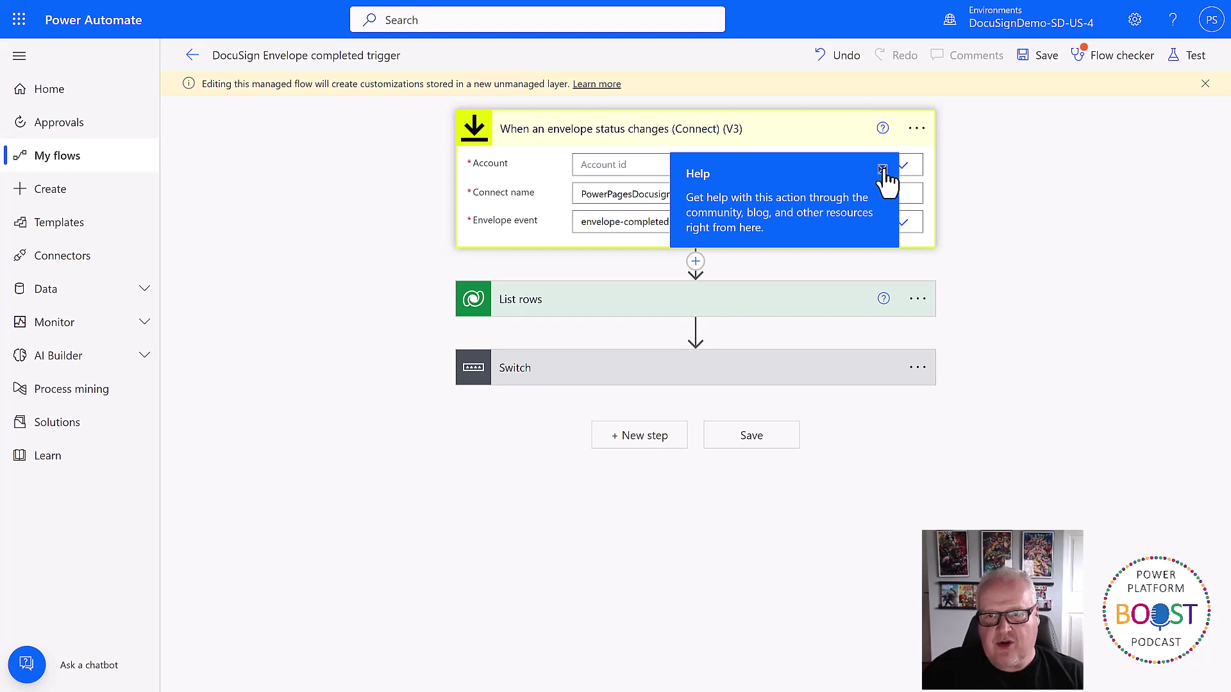
{"action": "left_click", "coordinate": [882, 170]}
{"action": "left_click", "coordinate": [901, 167]}
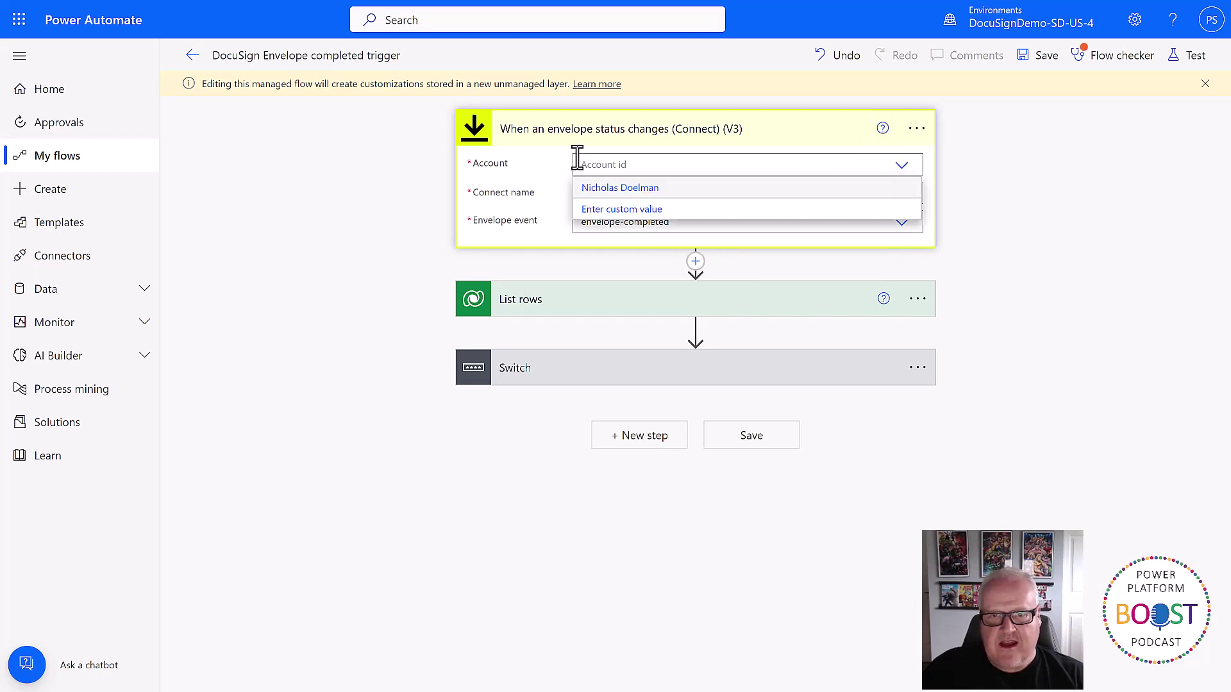
{"action": "left_click", "coordinate": [688, 189]}
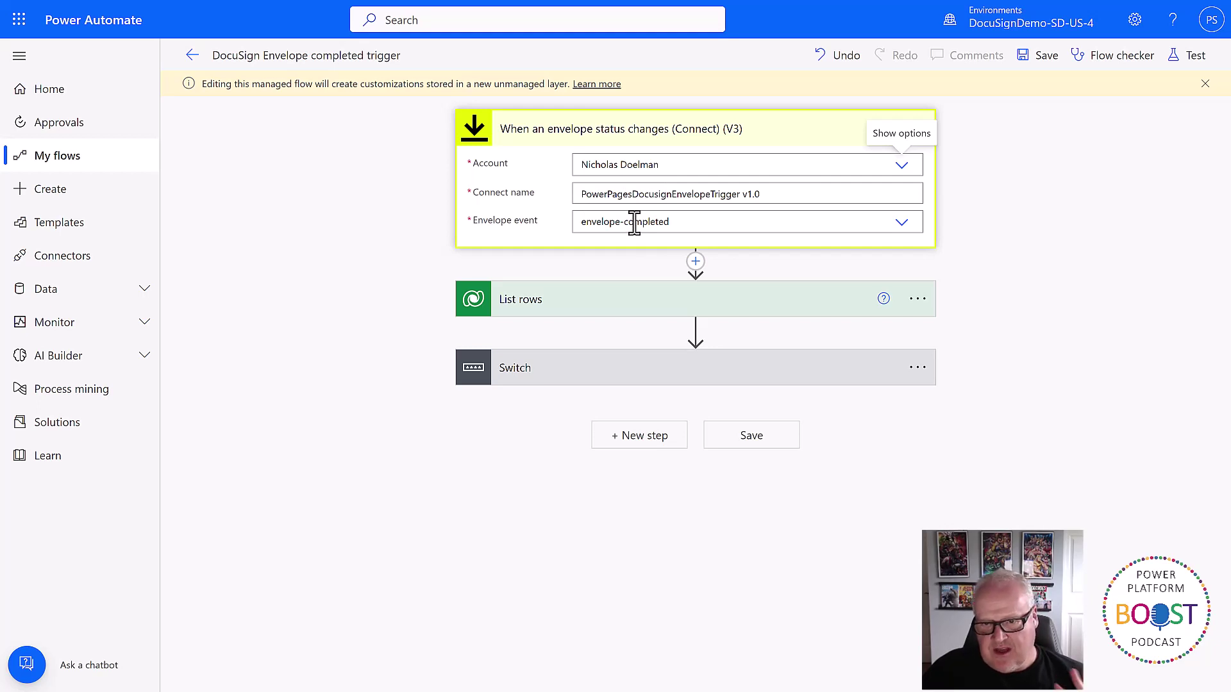
{"action": "left_click", "coordinate": [1032, 57]}
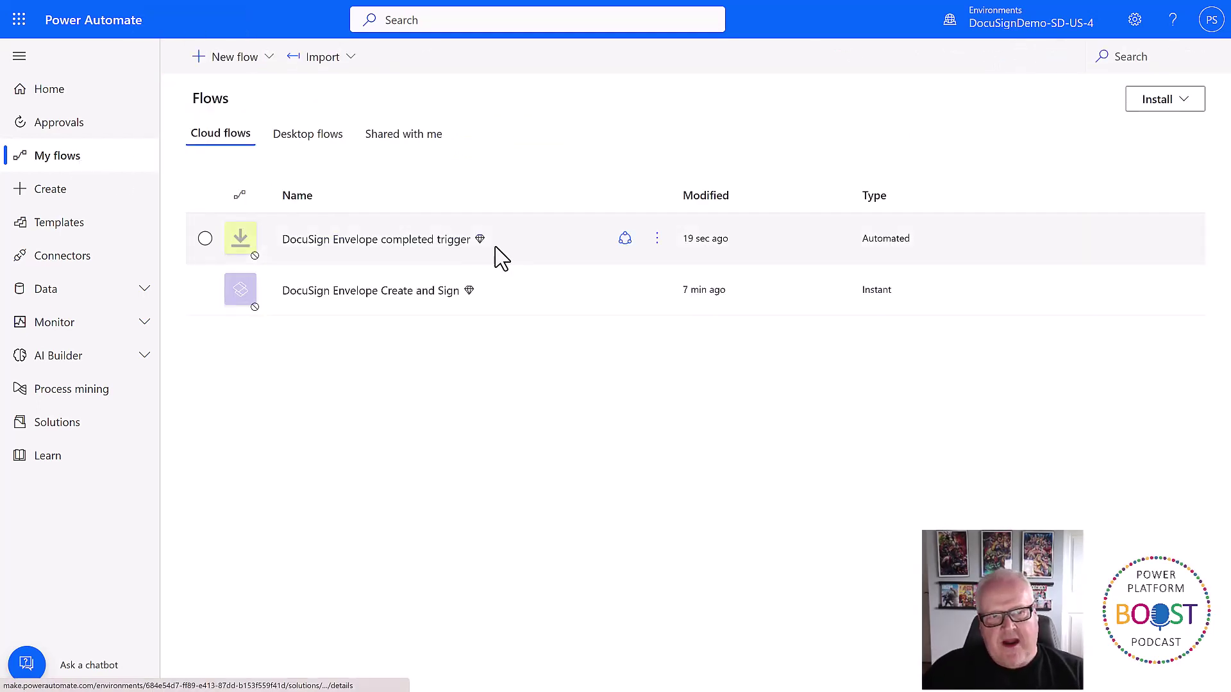
Step: Turn on the DocuSign Envelope completed trigger flow, then save and turn on the Create and Sign flow
{"action": "left_click", "coordinate": [657, 242]}
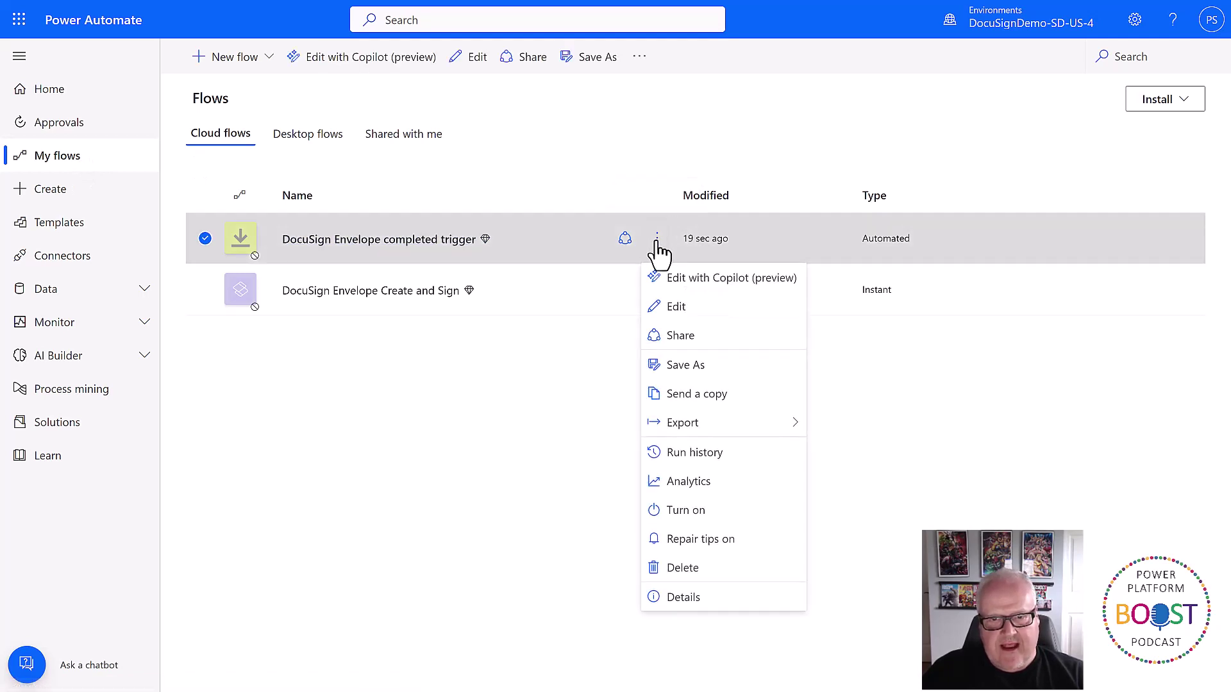
{"action": "left_click", "coordinate": [700, 511]}
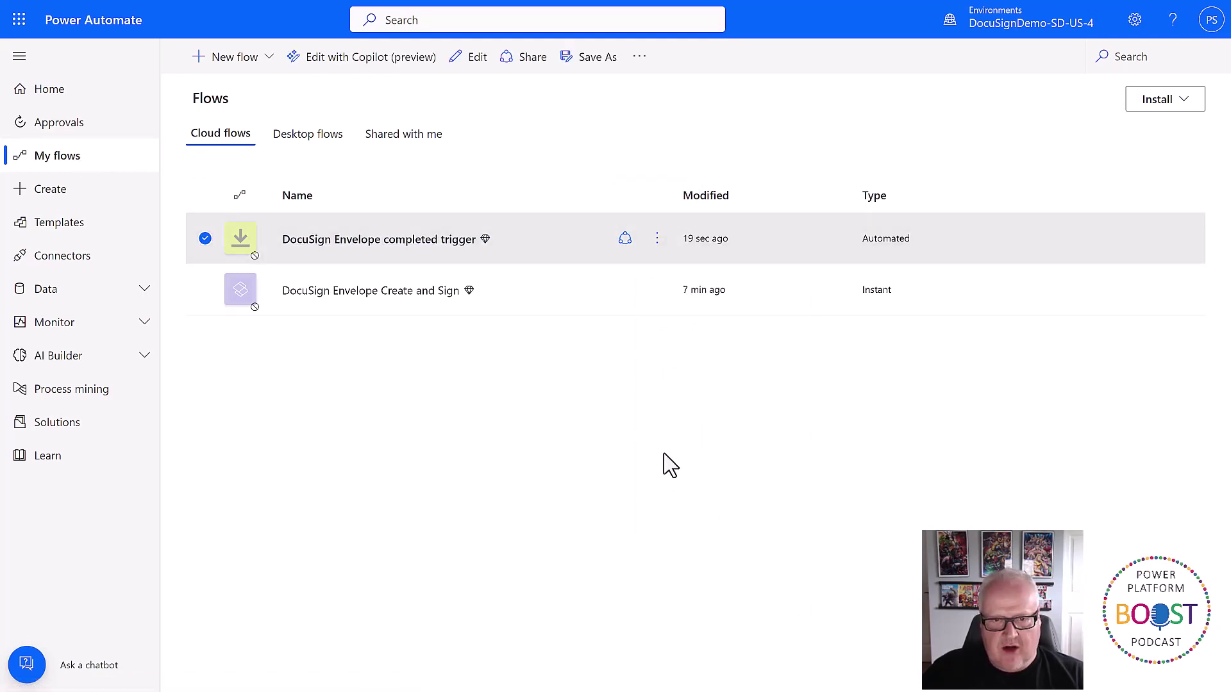
{"action": "left_click", "coordinate": [356, 299]}
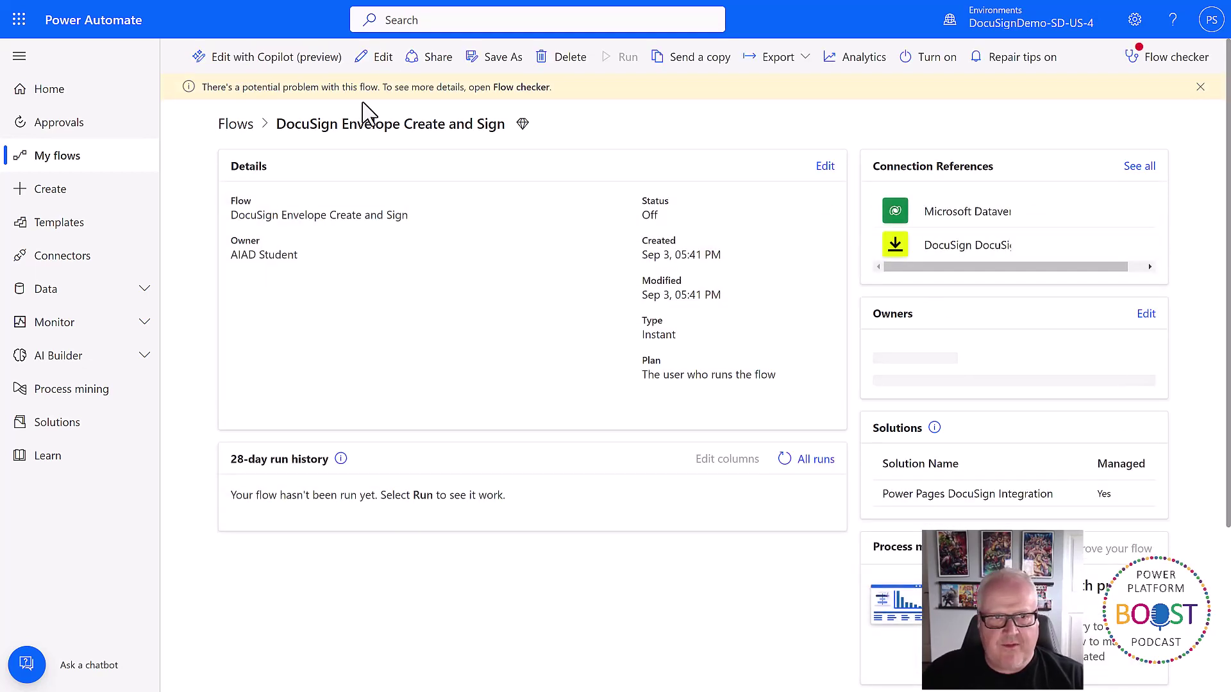
{"action": "left_click", "coordinate": [378, 57]}
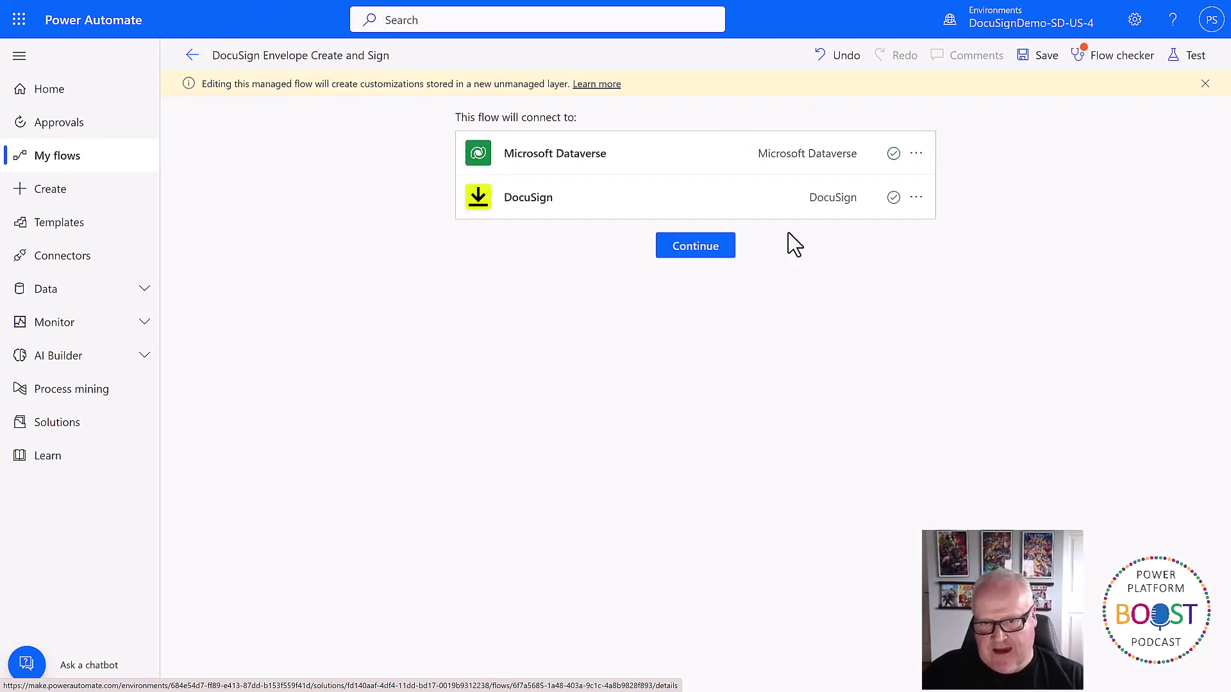
{"action": "left_click", "coordinate": [707, 252]}
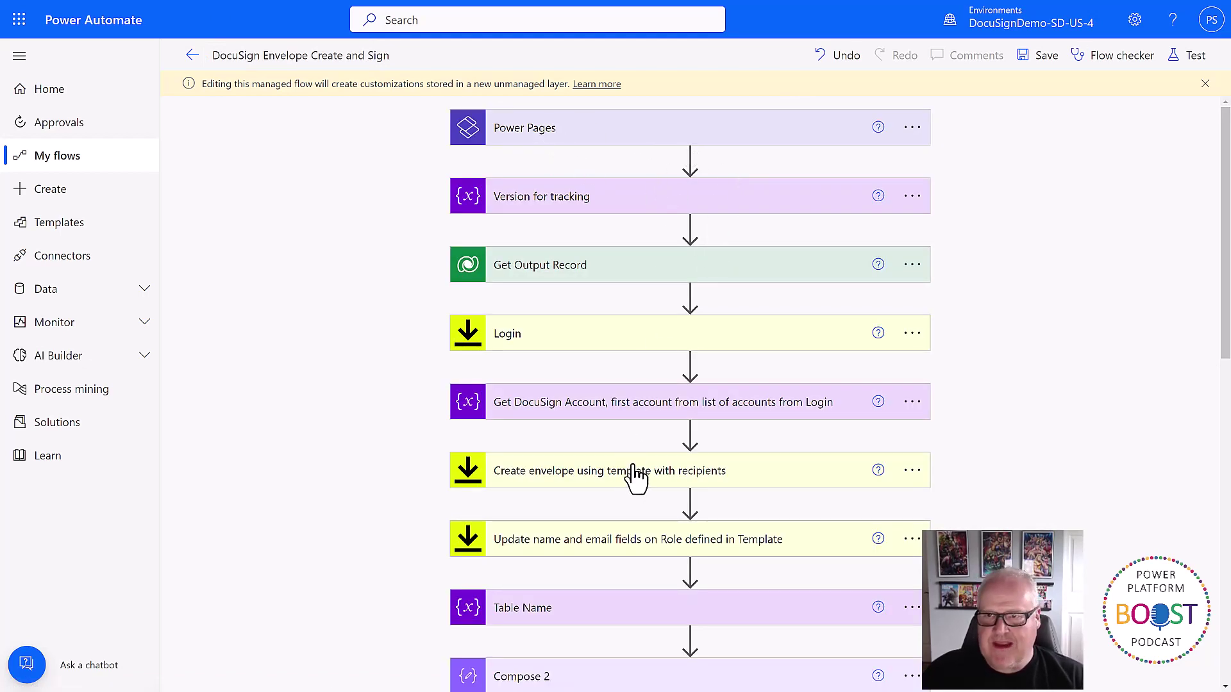
{"action": "left_click", "coordinate": [1038, 58]}
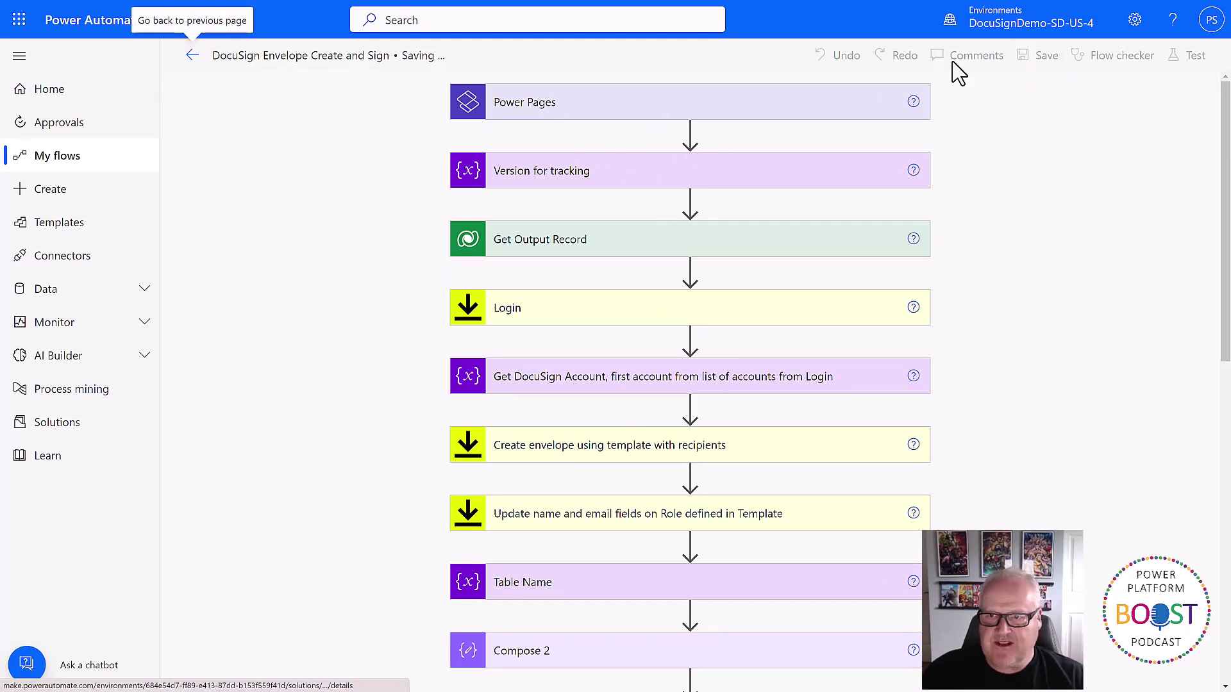
{"action": "left_click", "coordinate": [70, 170]}
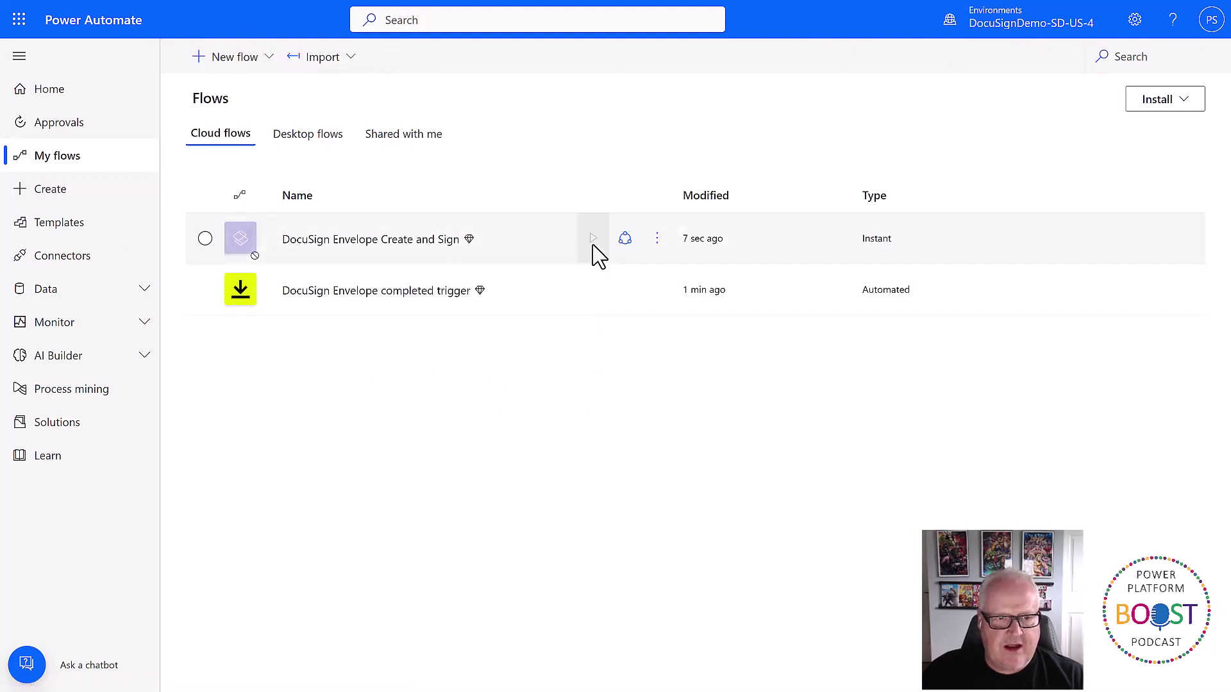
{"action": "left_click", "coordinate": [658, 249]}
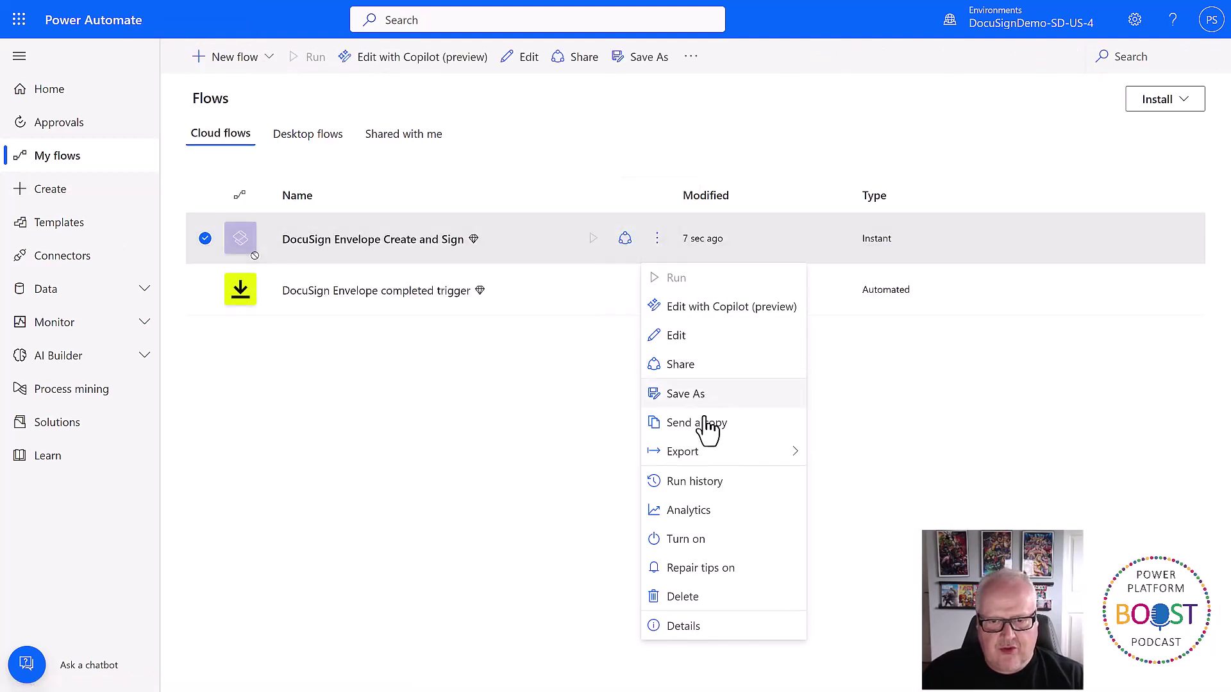
{"action": "left_click", "coordinate": [717, 545]}
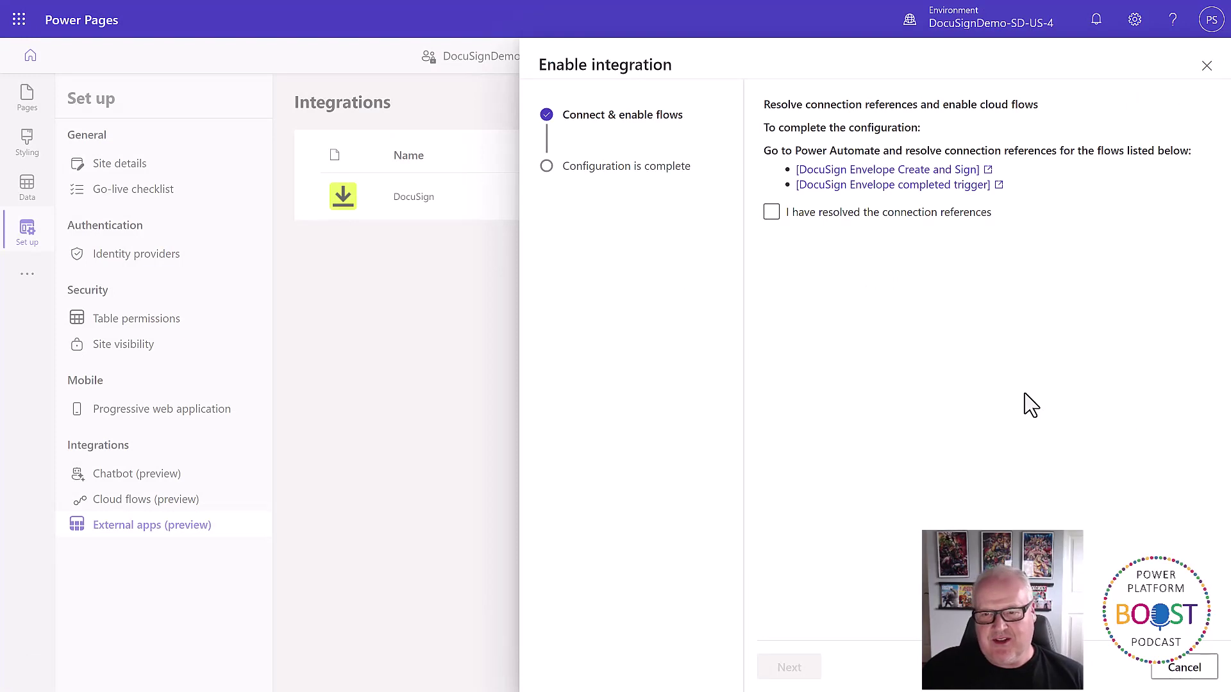
Step: Mark the connection references as resolved, finish the DocuSign integration, and go to Cloud flows
{"action": "left_click", "coordinate": [771, 214]}
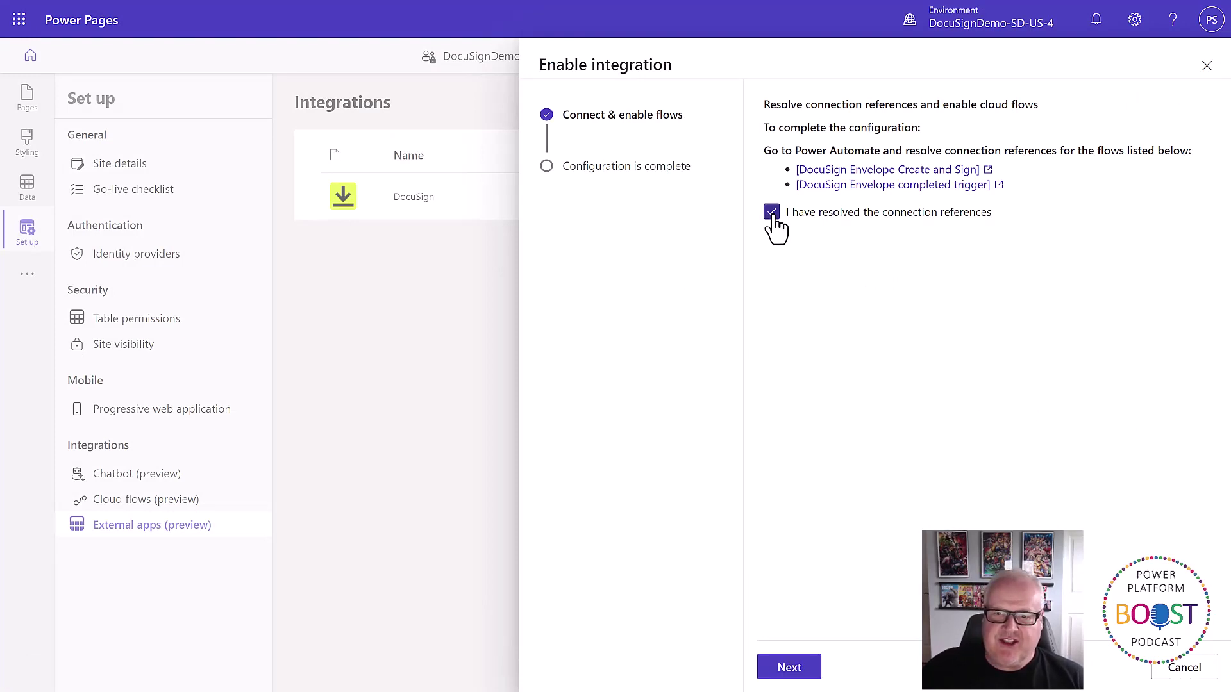
{"action": "left_click", "coordinate": [802, 669]}
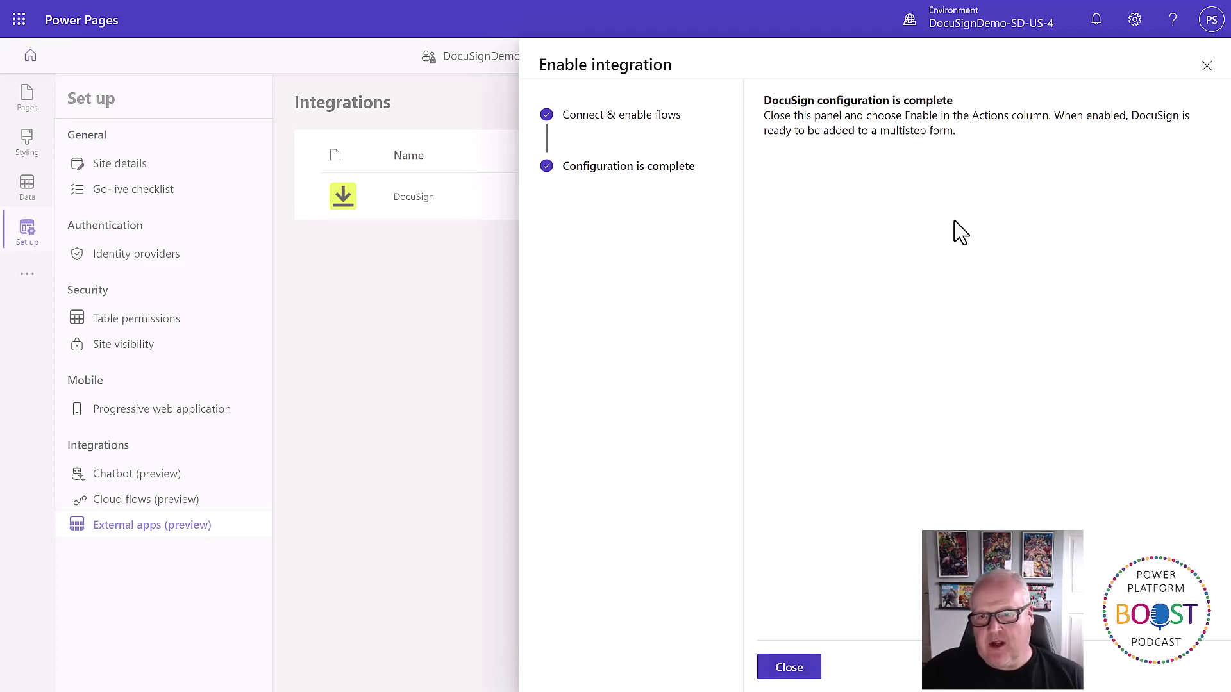
{"action": "left_click", "coordinate": [789, 668]}
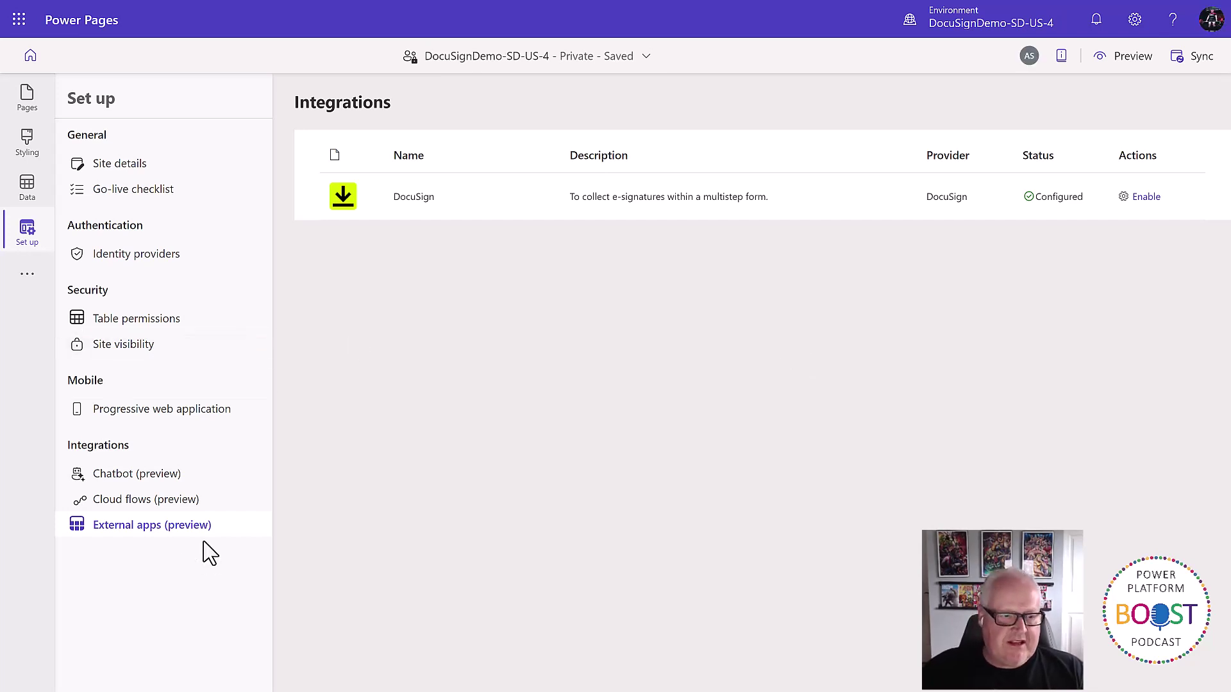
{"action": "left_click", "coordinate": [149, 506]}
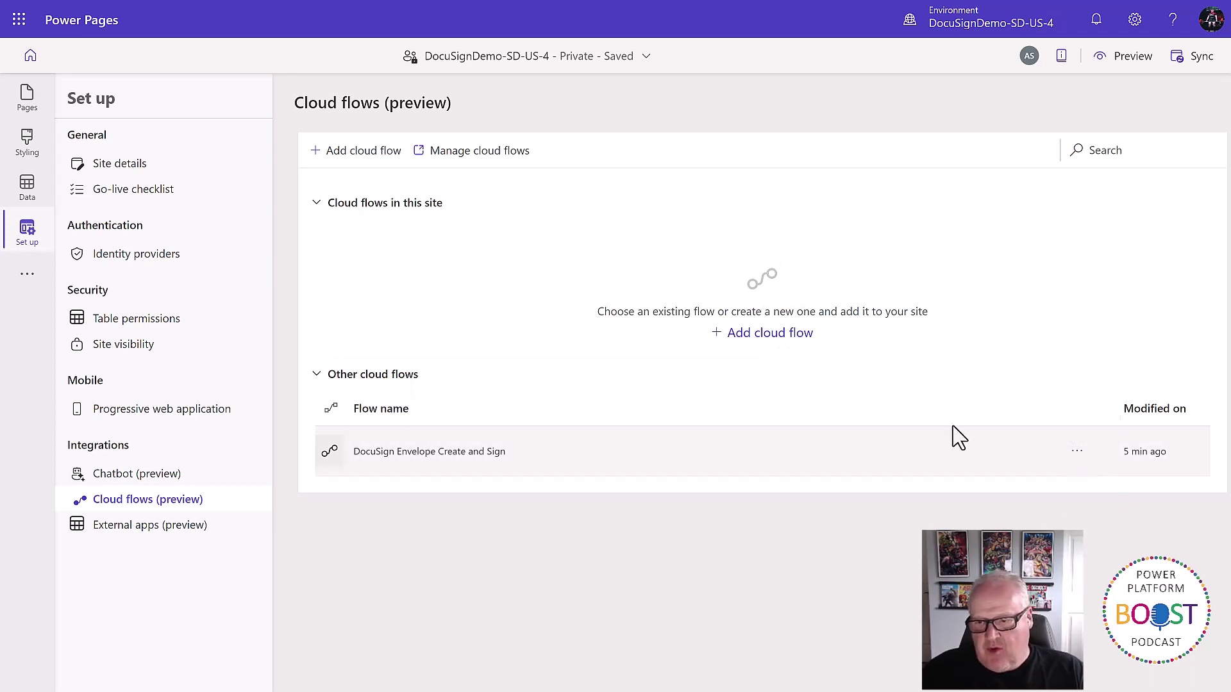
Step: Add the DocuSign Envelope Create and Sign cloud flow with the Authenticated Users role
{"action": "left_click", "coordinate": [759, 349]}
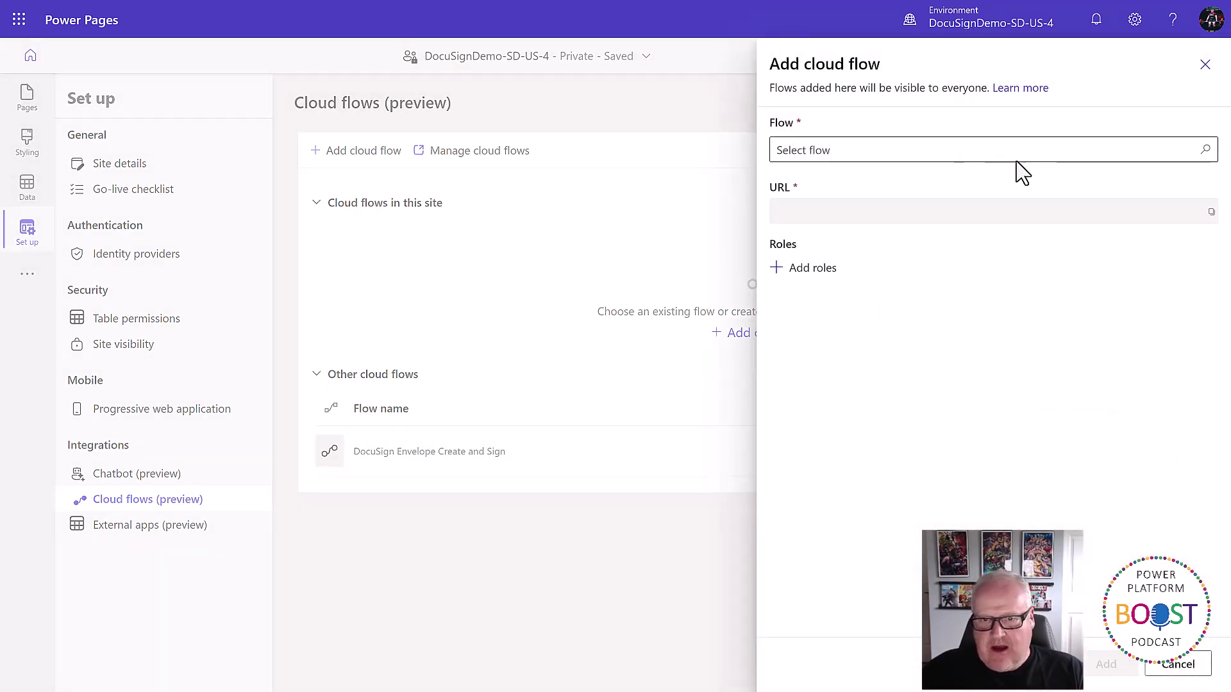
{"action": "left_click", "coordinate": [1206, 153]}
{"action": "left_click", "coordinate": [965, 182]}
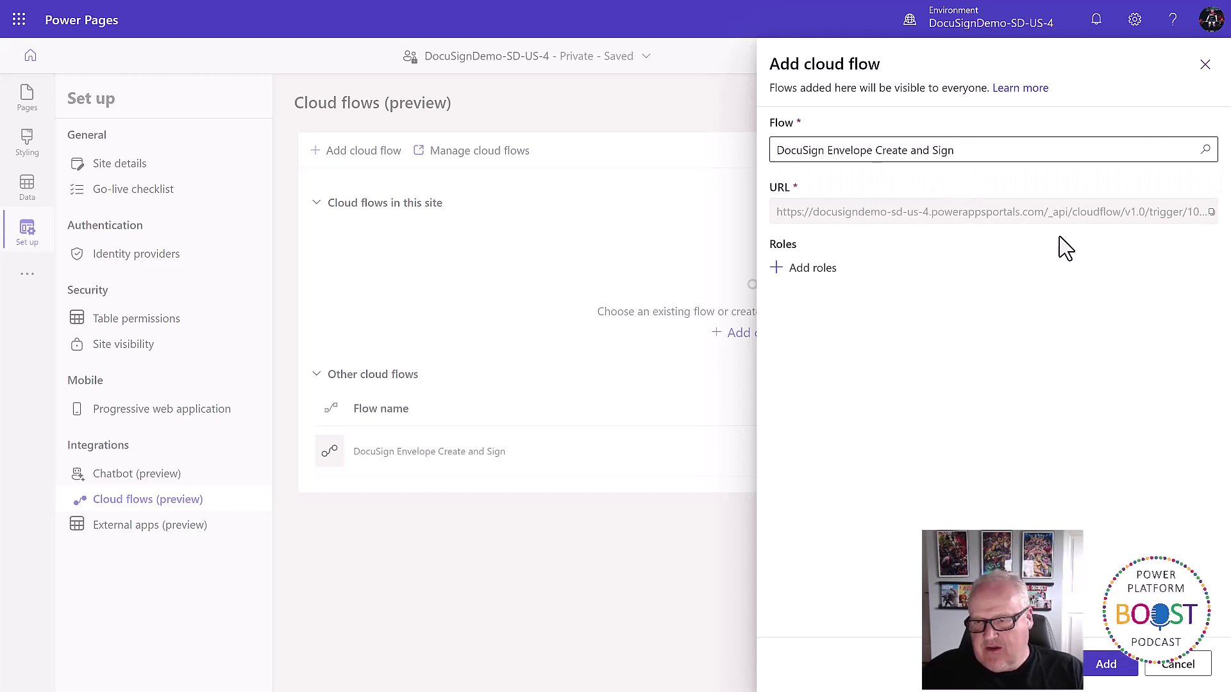
{"action": "left_click", "coordinate": [812, 270]}
{"action": "left_click", "coordinate": [553, 333]}
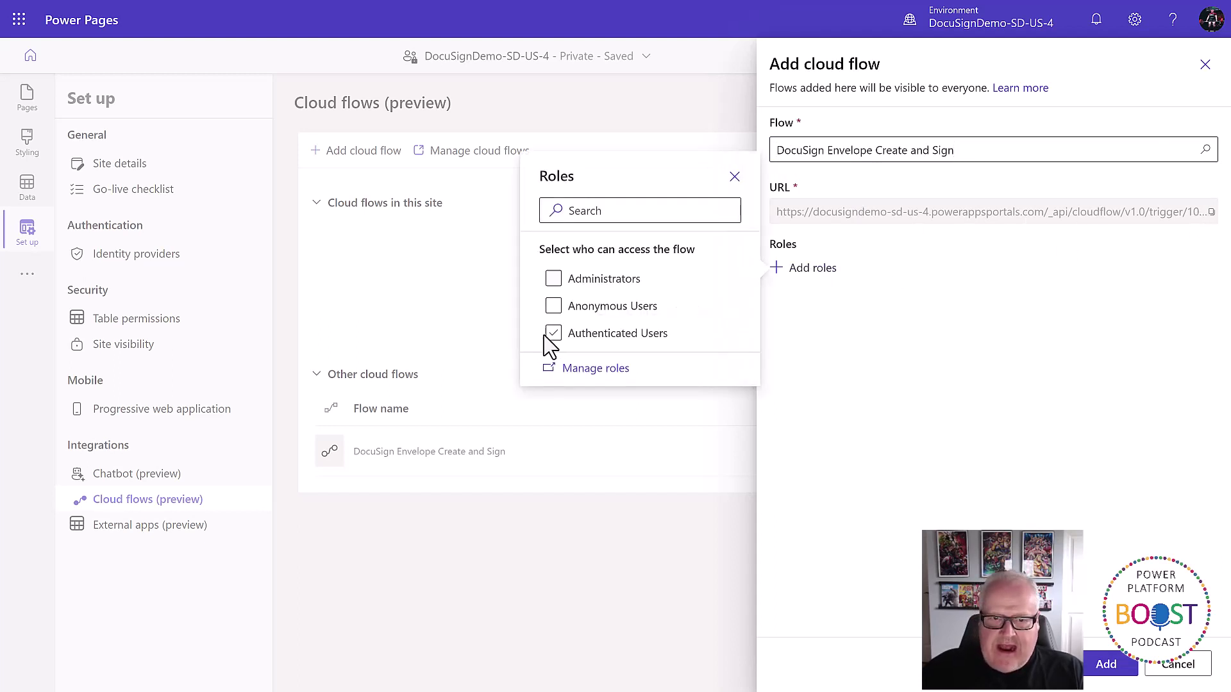
{"action": "left_click", "coordinate": [882, 367]}
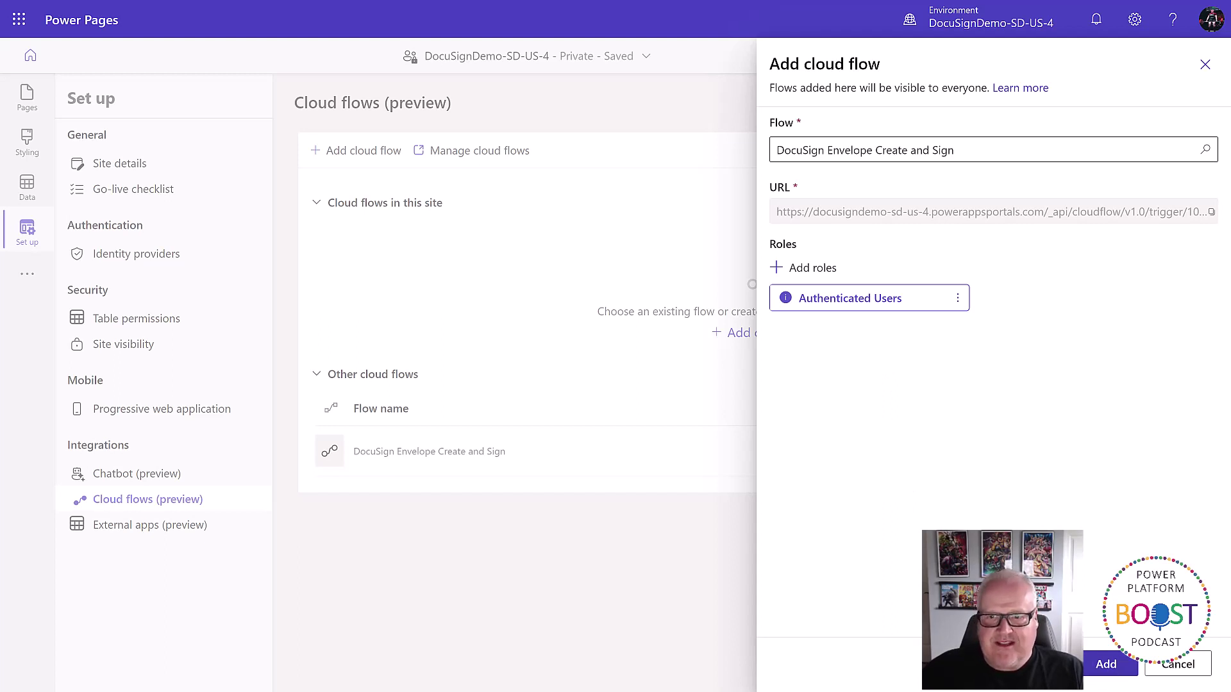
{"action": "left_click", "coordinate": [1105, 664]}
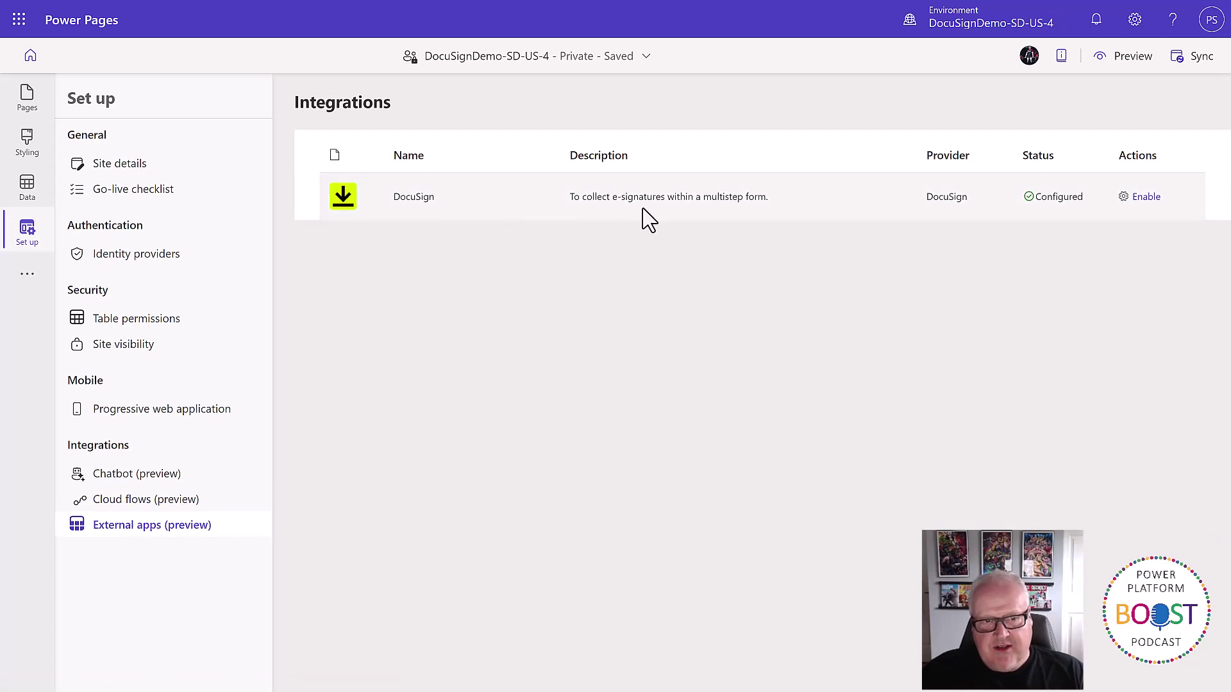
Step: Add a DocuSign template with the pasted template ID, named Roommate Agreement, role Potential Roommate
{"action": "left_click", "coordinate": [1146, 200]}
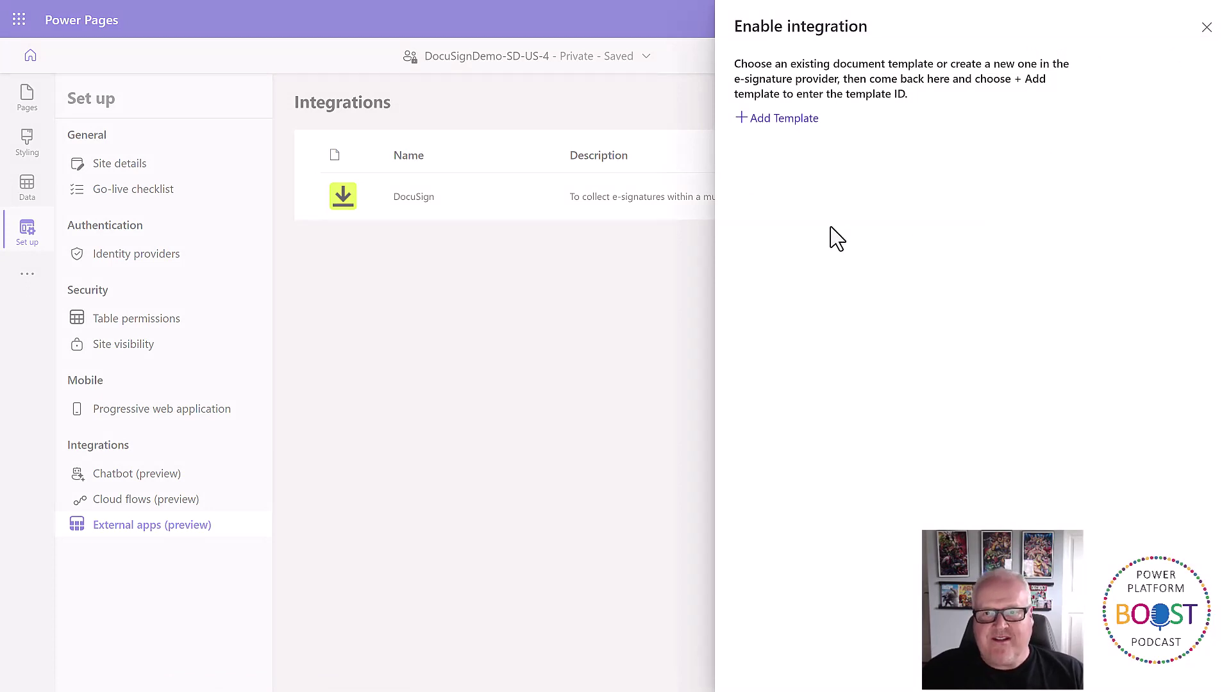
{"action": "left_click", "coordinate": [786, 119]}
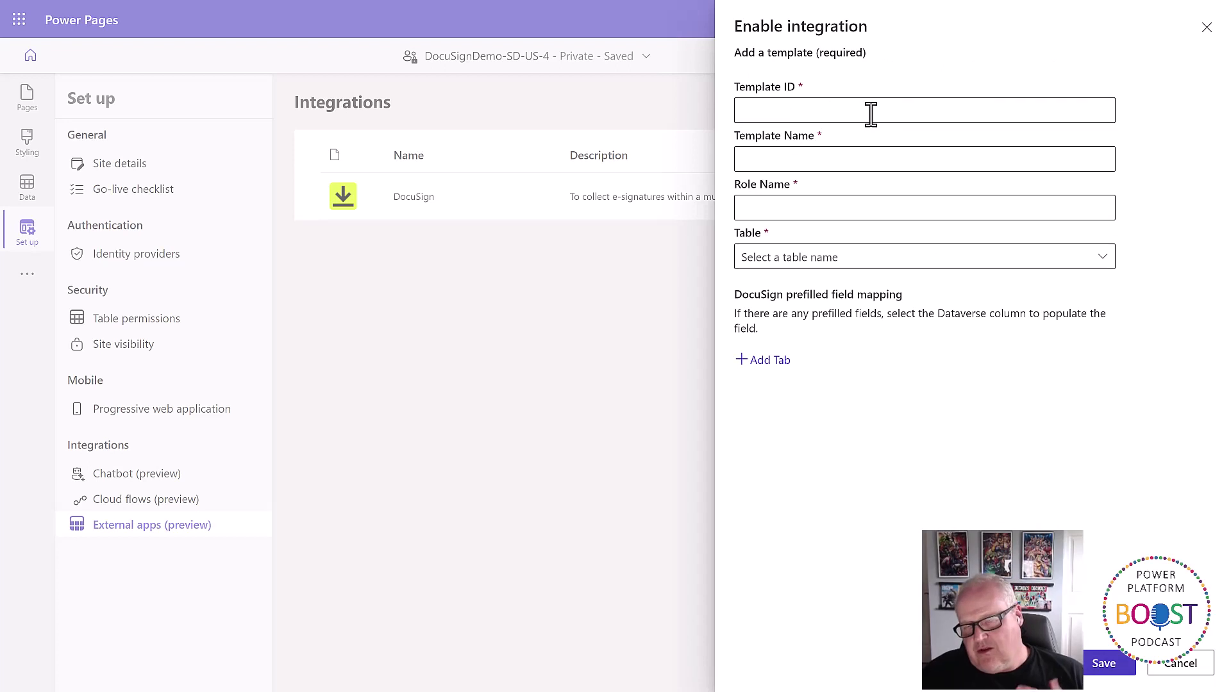
{"action": "left_click", "coordinate": [817, 110]}
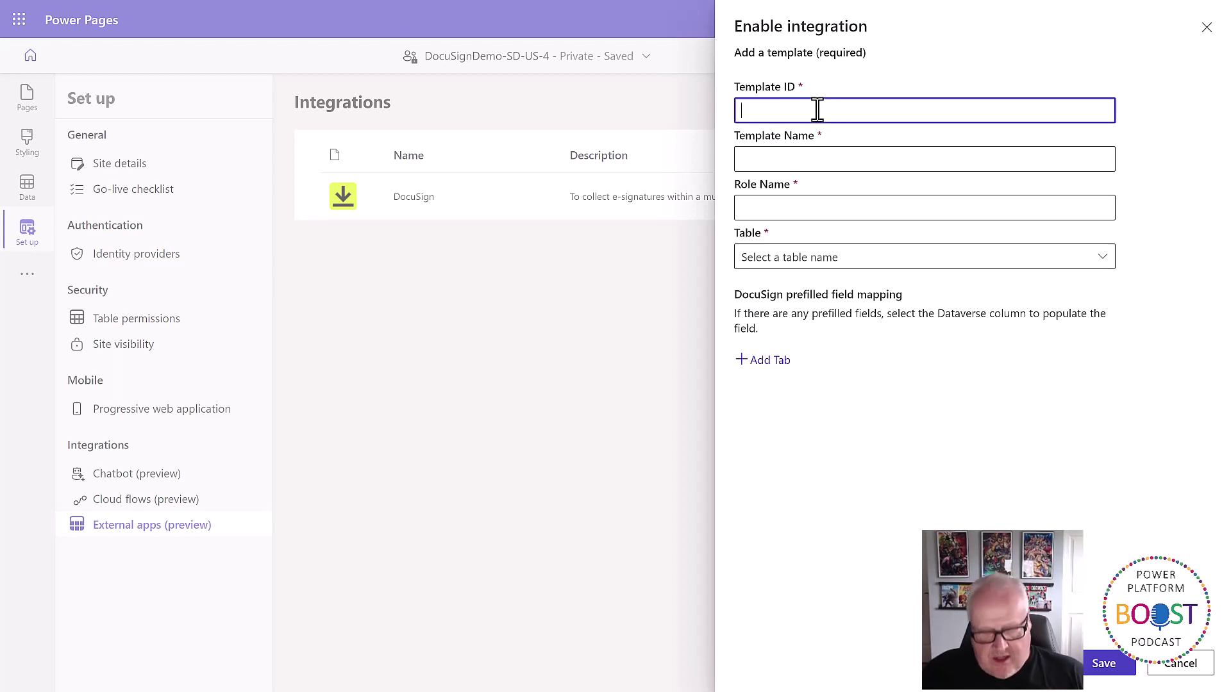
{"action": "key", "text": "super+v"}
{"action": "left_click", "coordinate": [849, 253]}
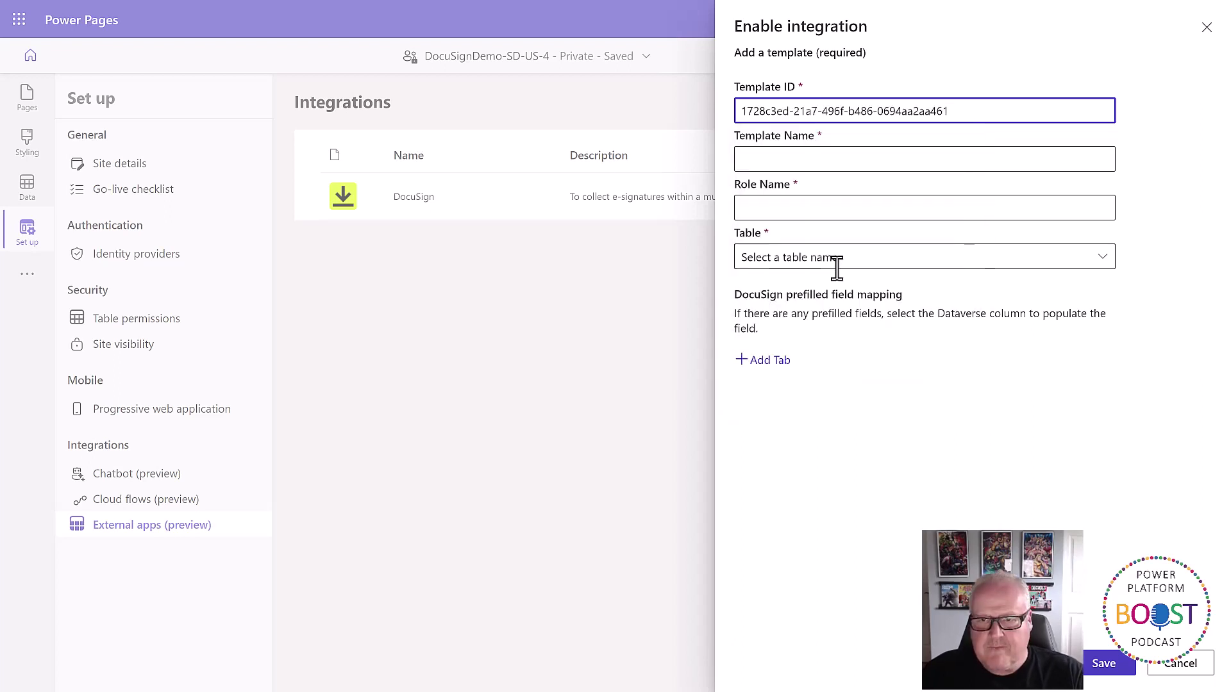
{"action": "left_click", "coordinate": [772, 158]}
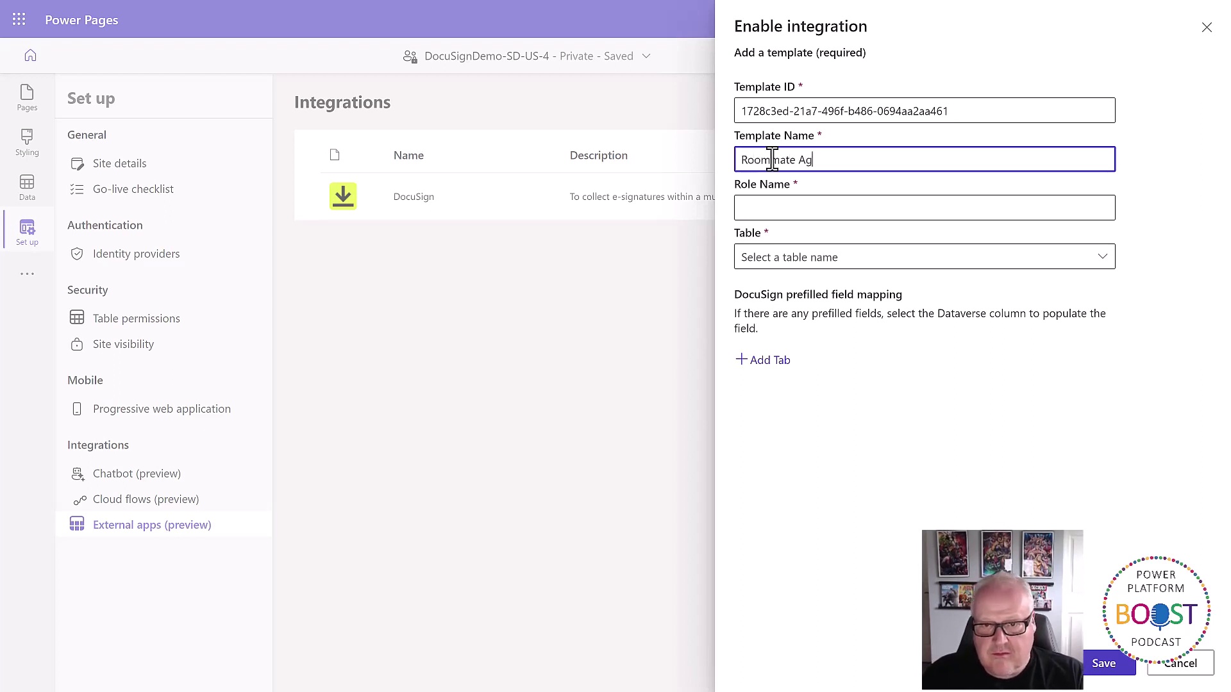
{"action": "key", "text": "Tab"}
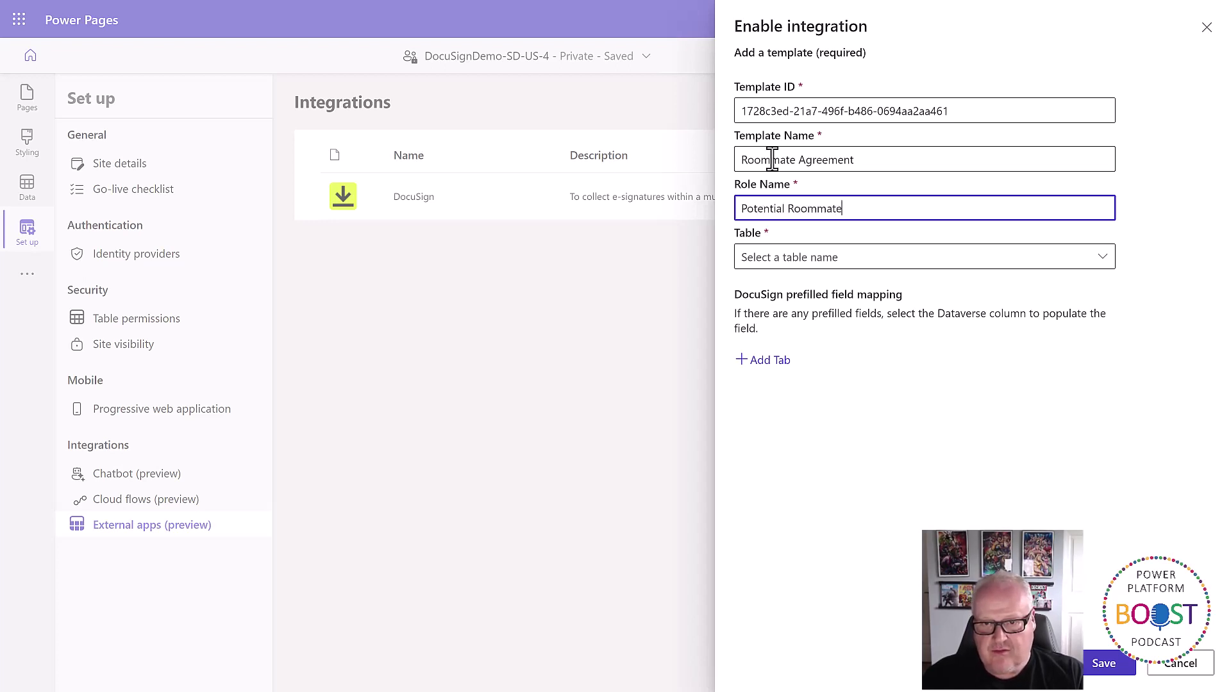
Step: Choose the Roommate Application table, map the Name field to Full Name, and save
{"action": "left_click", "coordinate": [851, 257]}
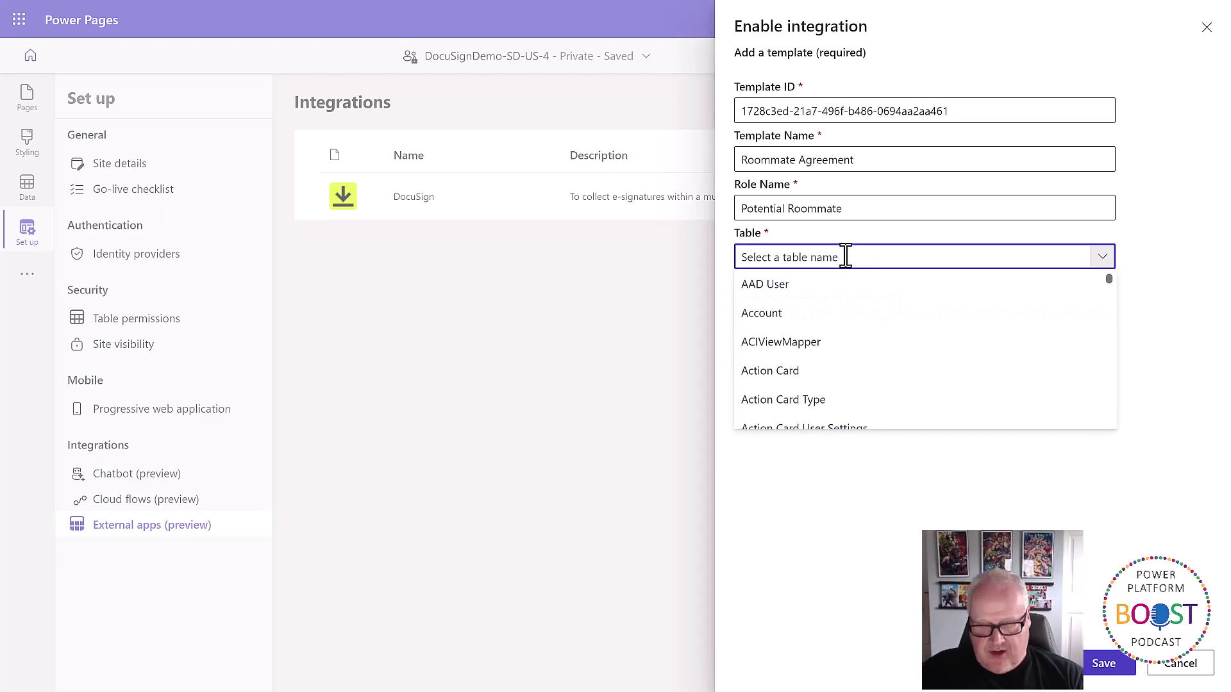
{"action": "type", "text": "roo"}
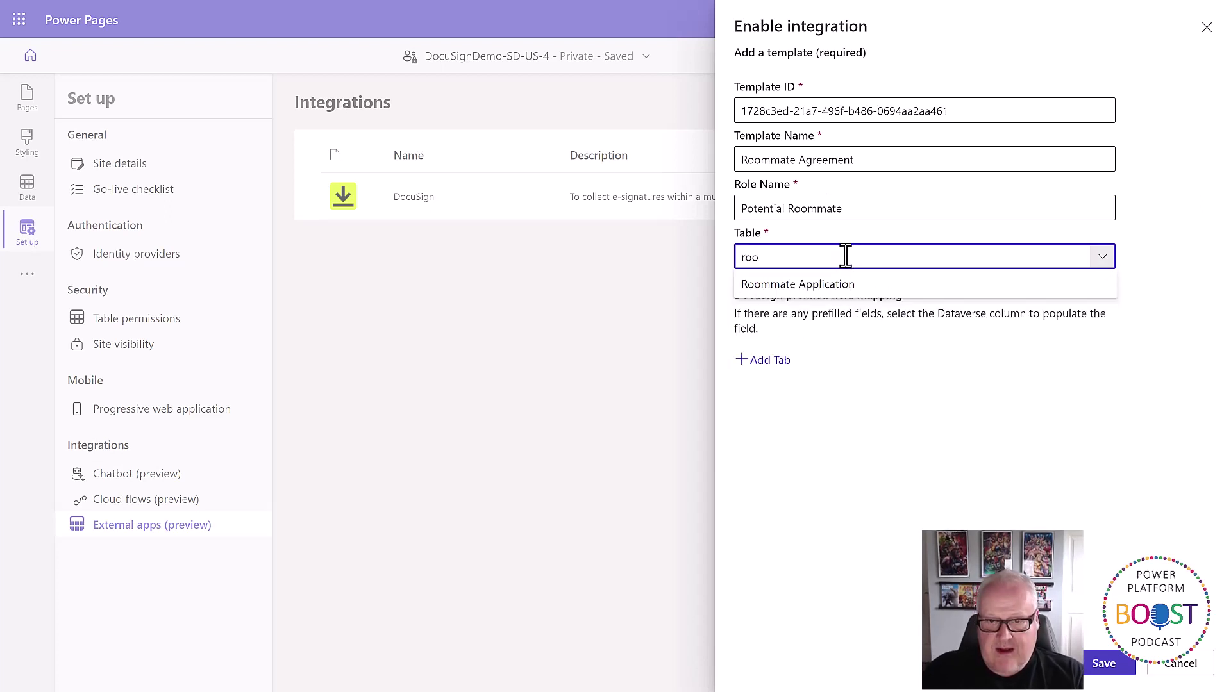
{"action": "left_click", "coordinate": [873, 289]}
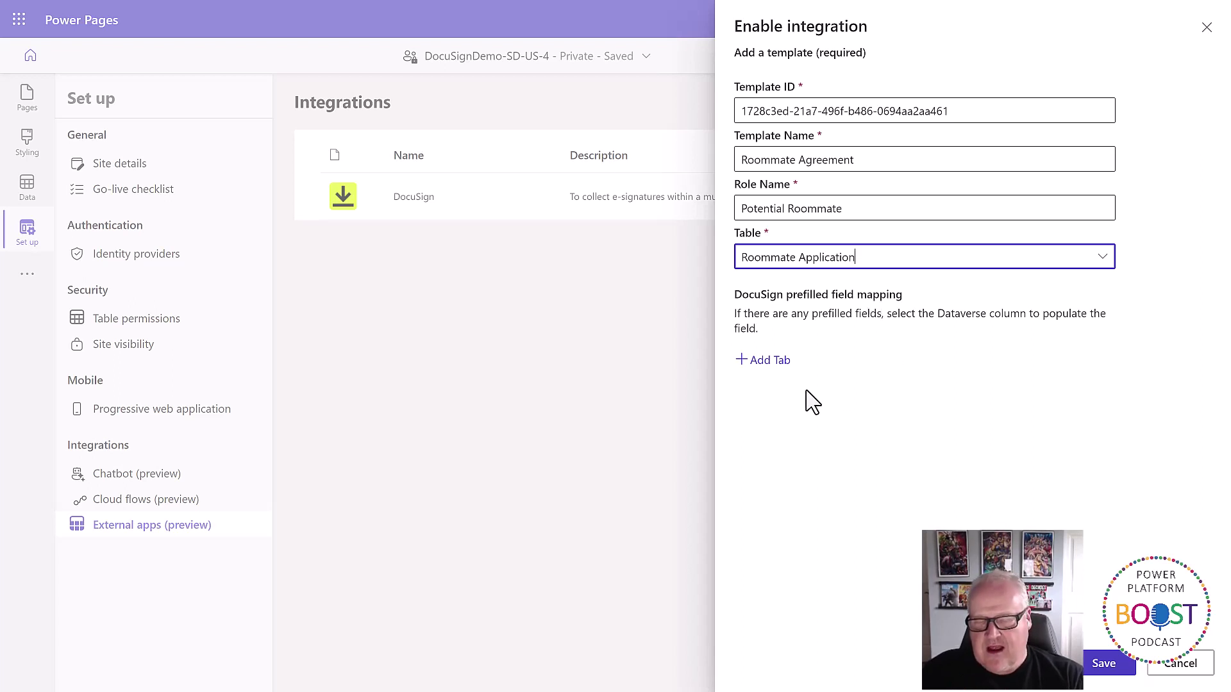
{"action": "left_click", "coordinate": [769, 361]}
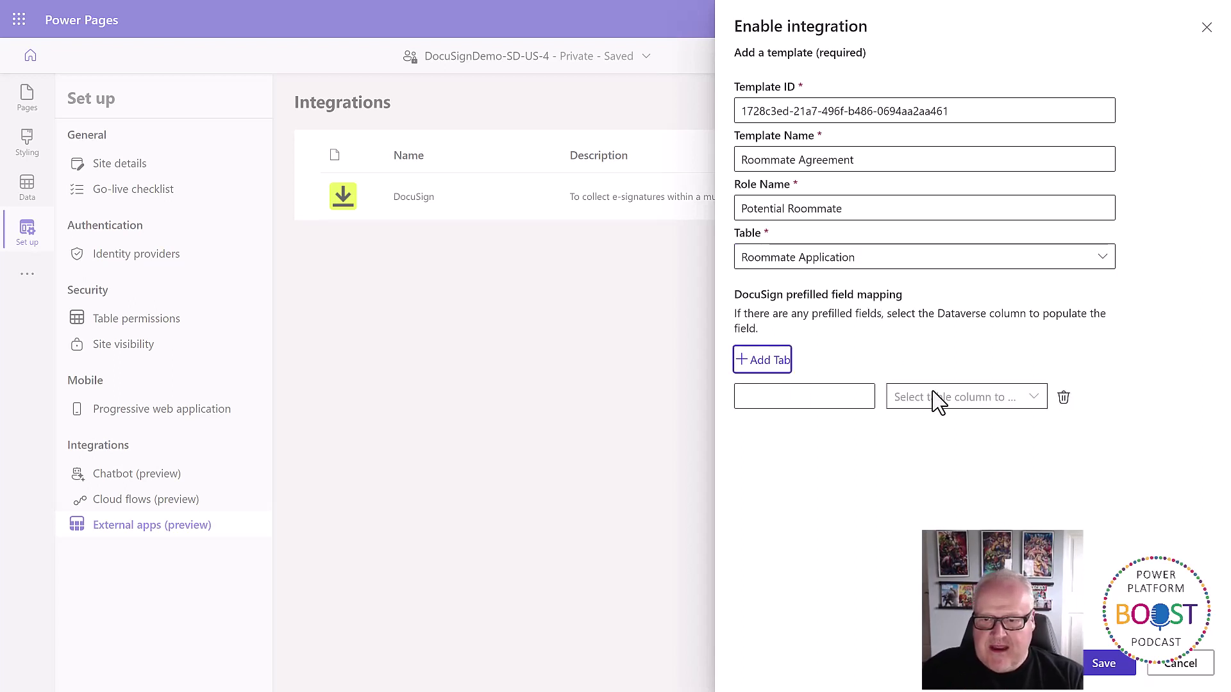
{"action": "left_click", "coordinate": [805, 398]}
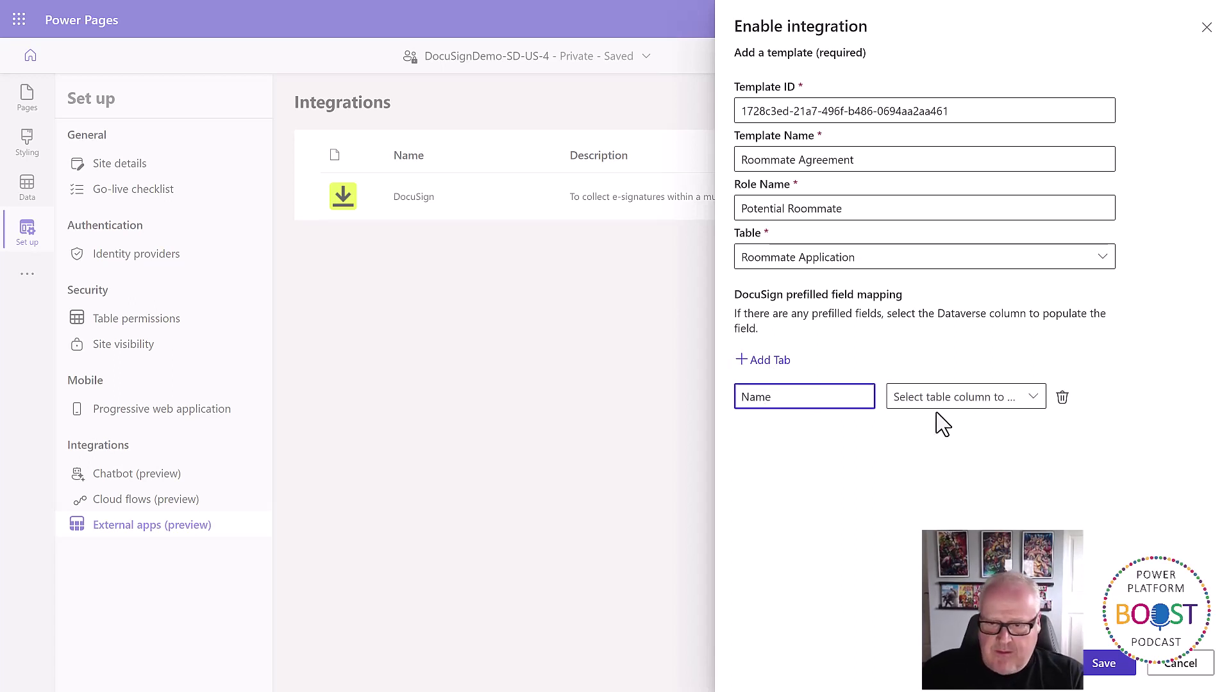
{"action": "left_click", "coordinate": [947, 397]}
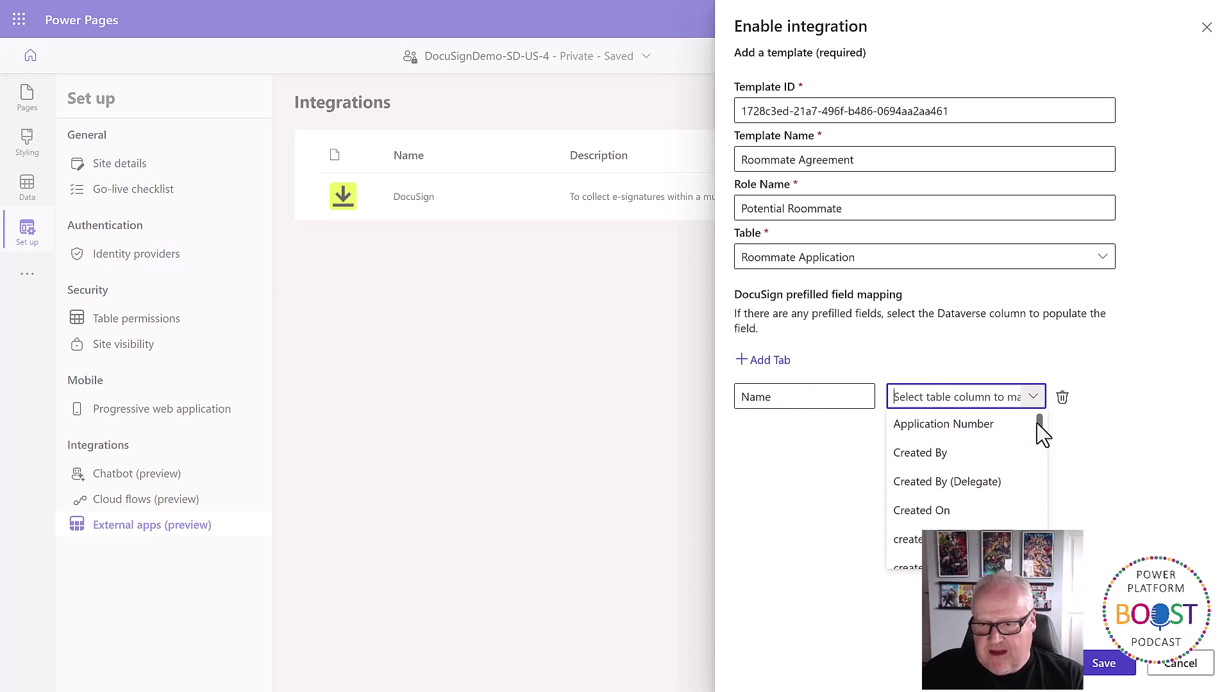
{"action": "left_click_drag", "start_coordinate": [1039, 423], "coordinate": [1038, 466]}
{"action": "left_click", "coordinate": [962, 445]}
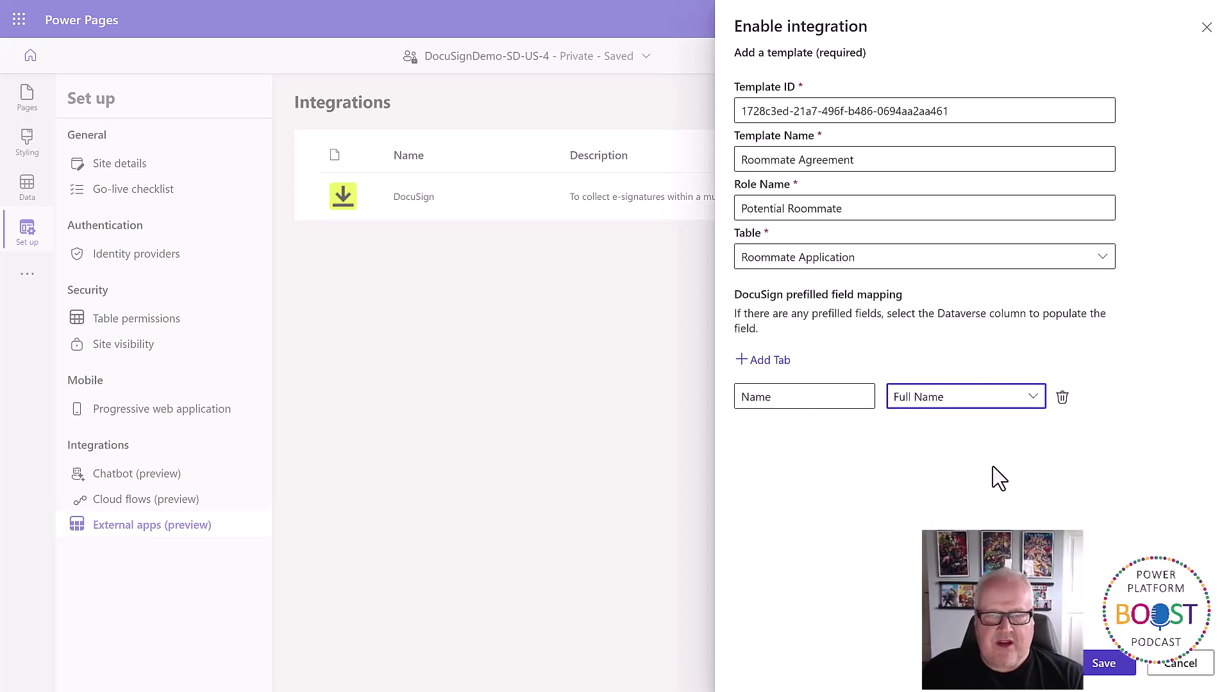
{"action": "left_click", "coordinate": [1107, 665]}
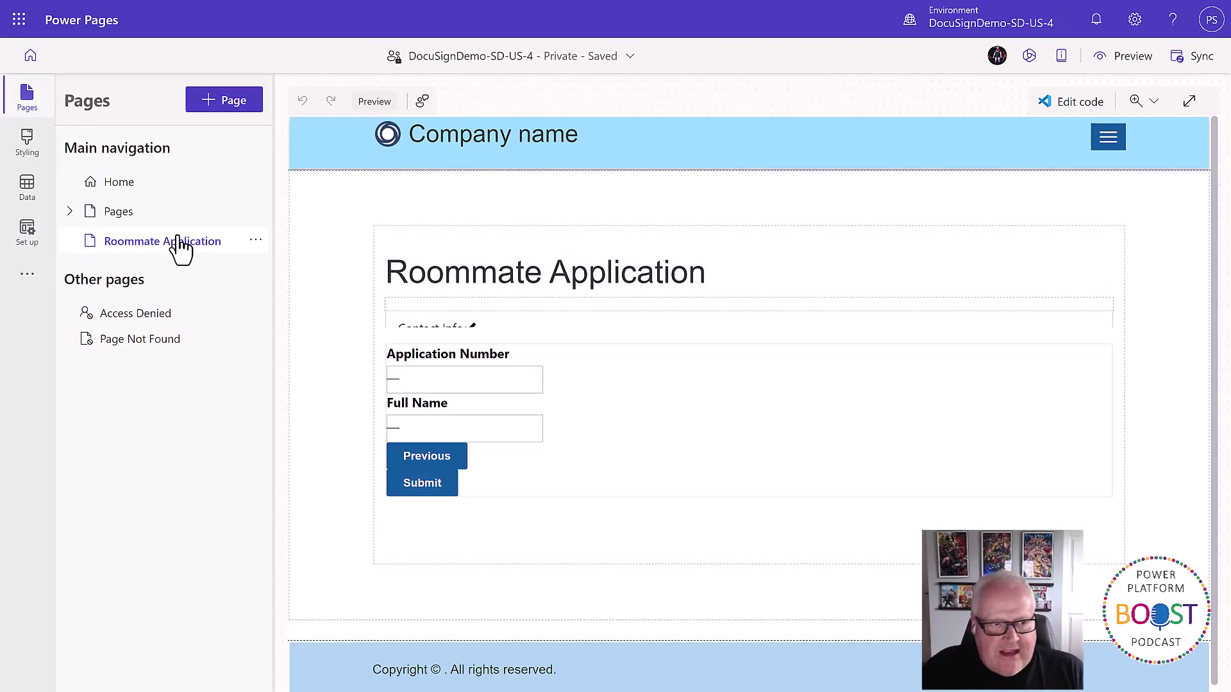
Step: Turn on e-signature in the Sign Off step's integration settings using the Roommate Agreement template
{"action": "left_click", "coordinate": [661, 399]}
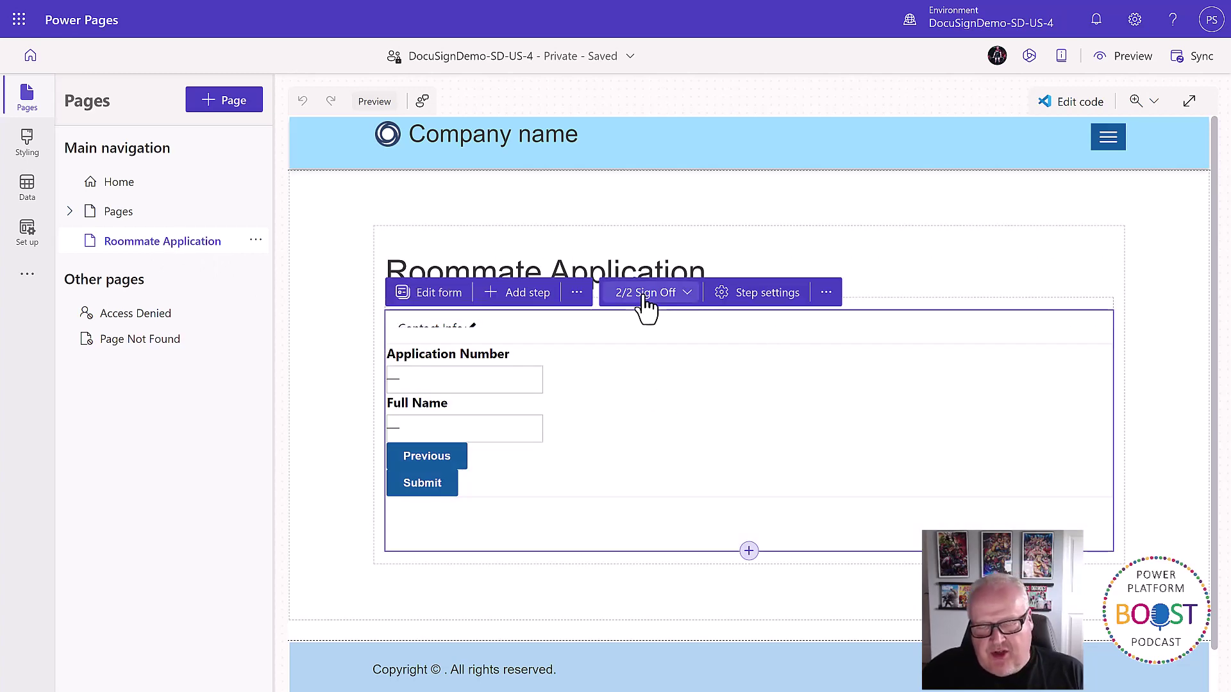
{"action": "left_click", "coordinate": [749, 306]}
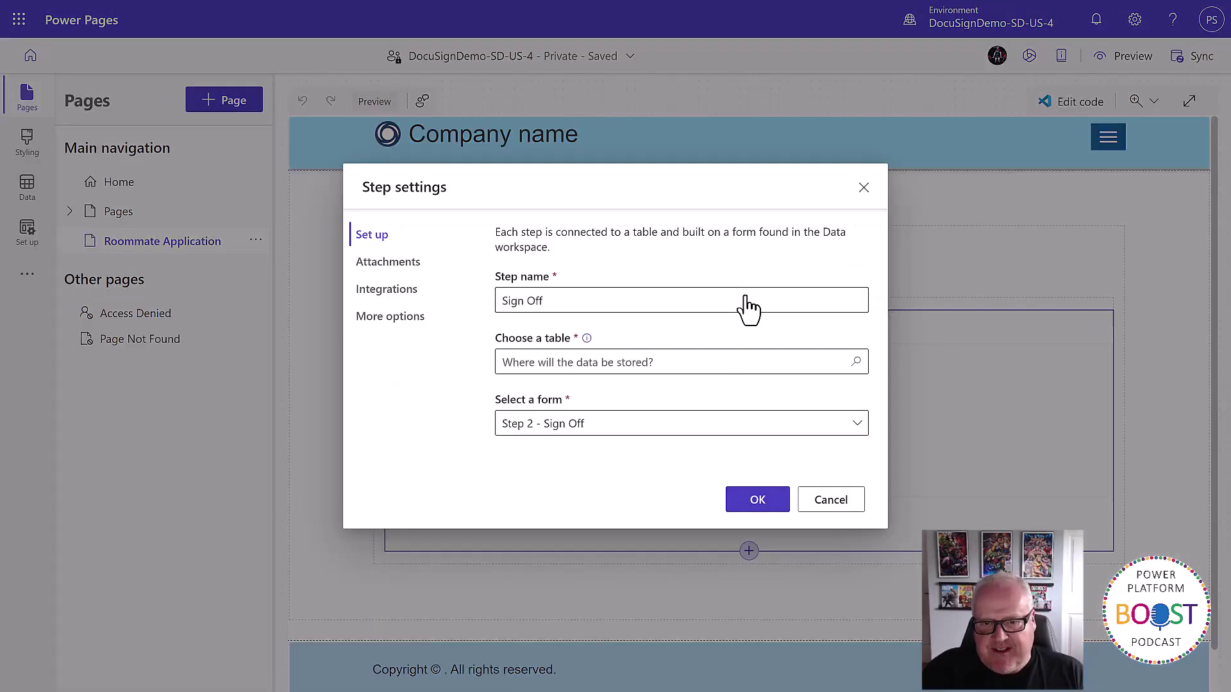
{"action": "left_click", "coordinate": [397, 302]}
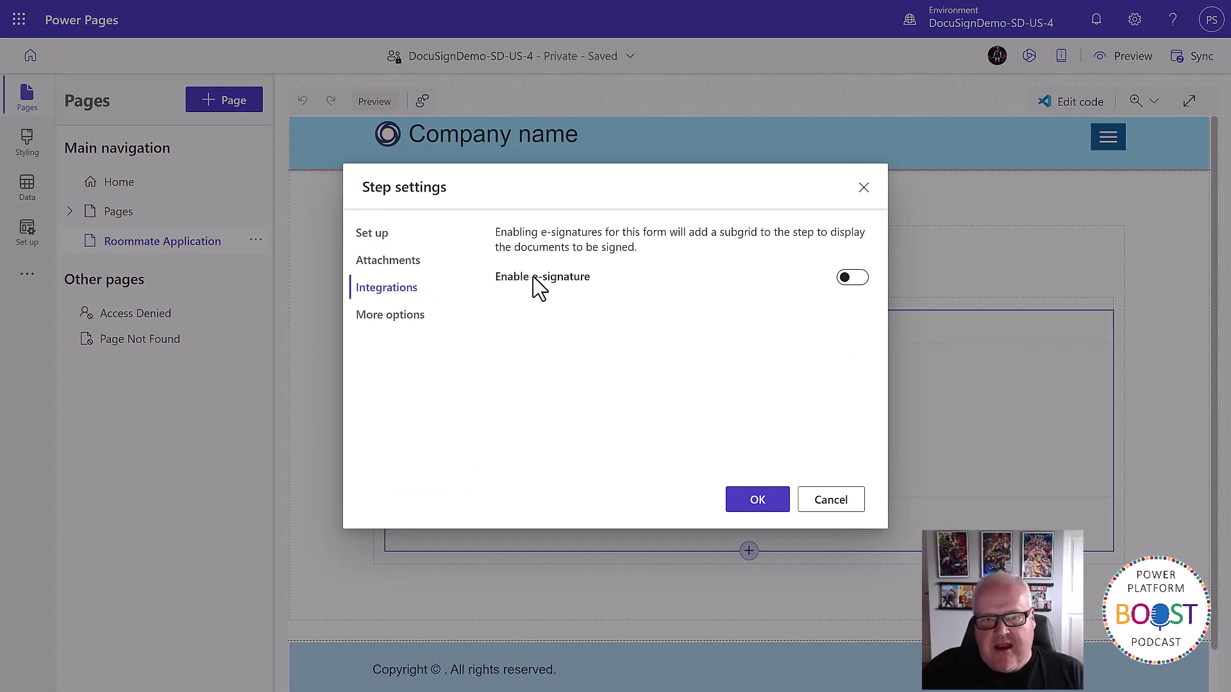
{"action": "left_click", "coordinate": [852, 278]}
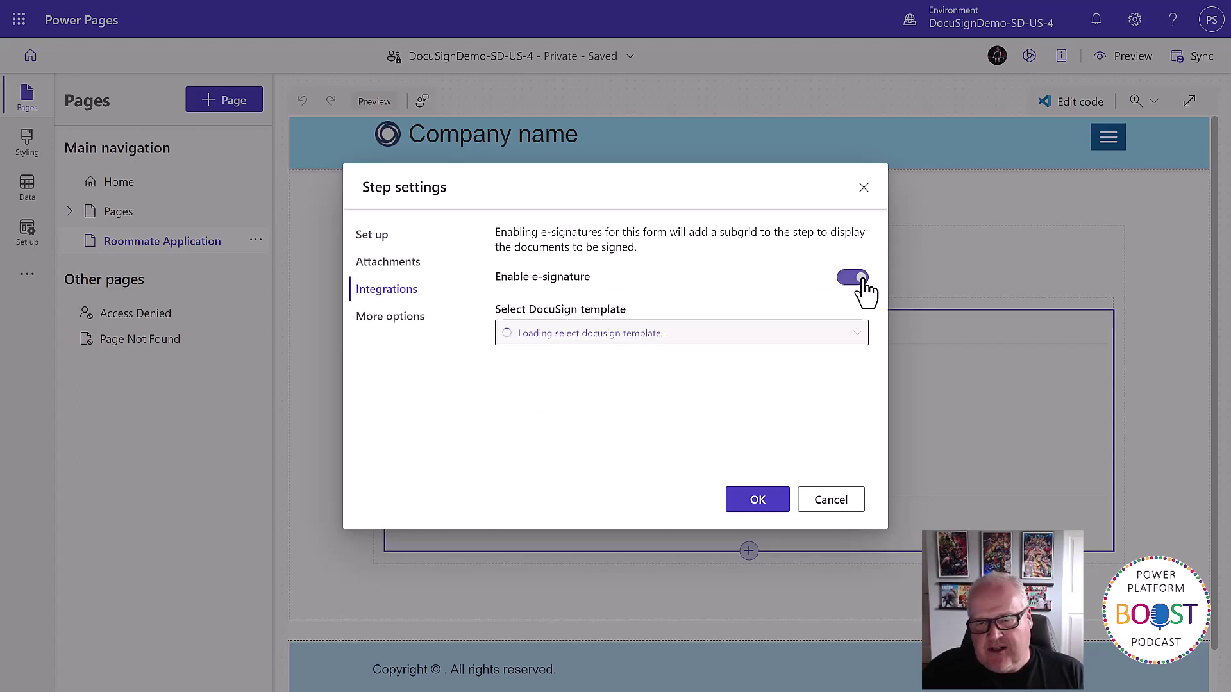
{"action": "left_click", "coordinate": [627, 336]}
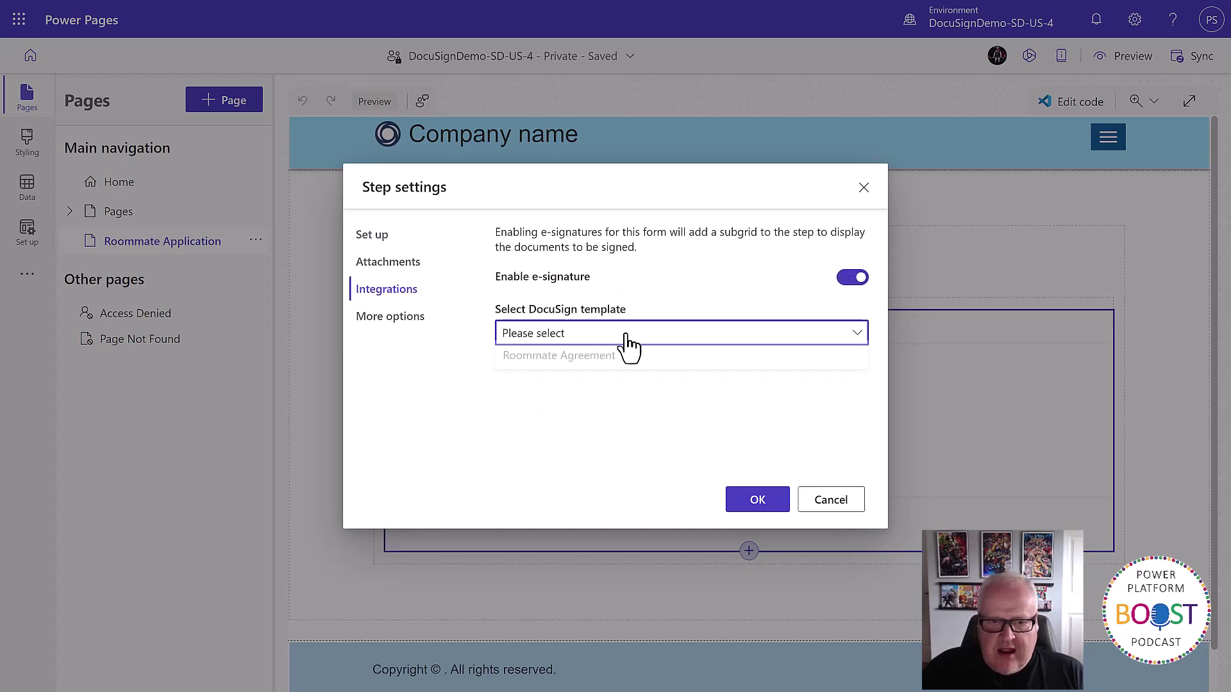
{"action": "left_click", "coordinate": [614, 367]}
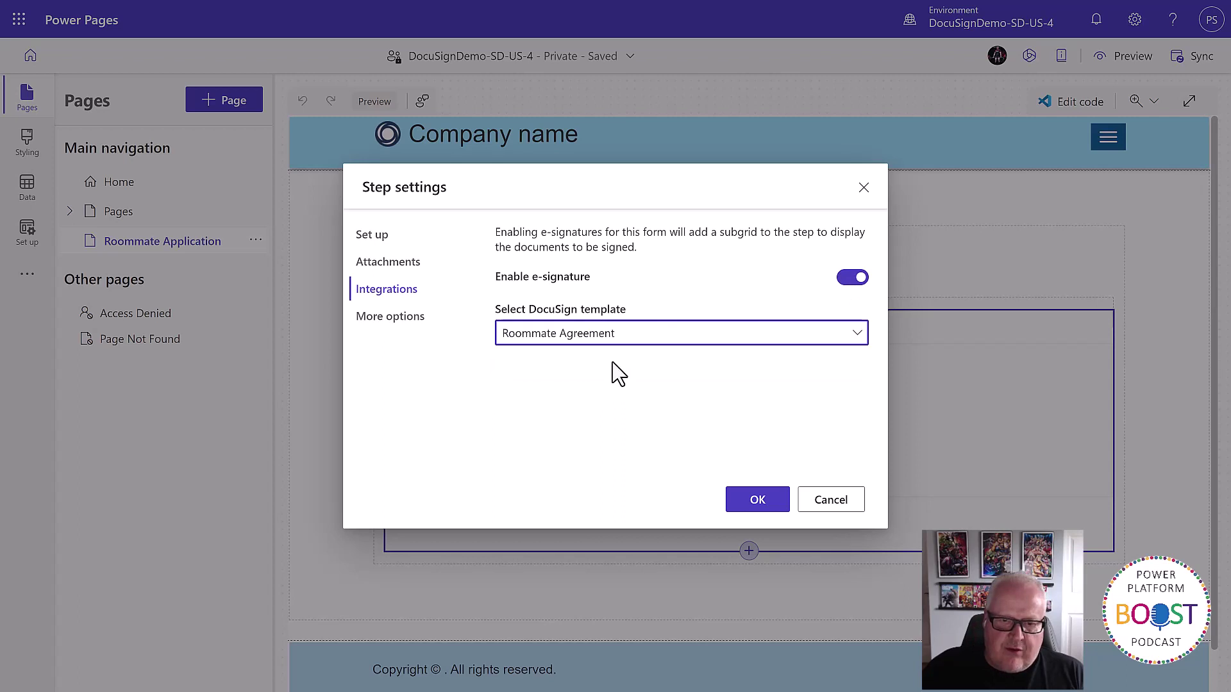
{"action": "left_click", "coordinate": [754, 506]}
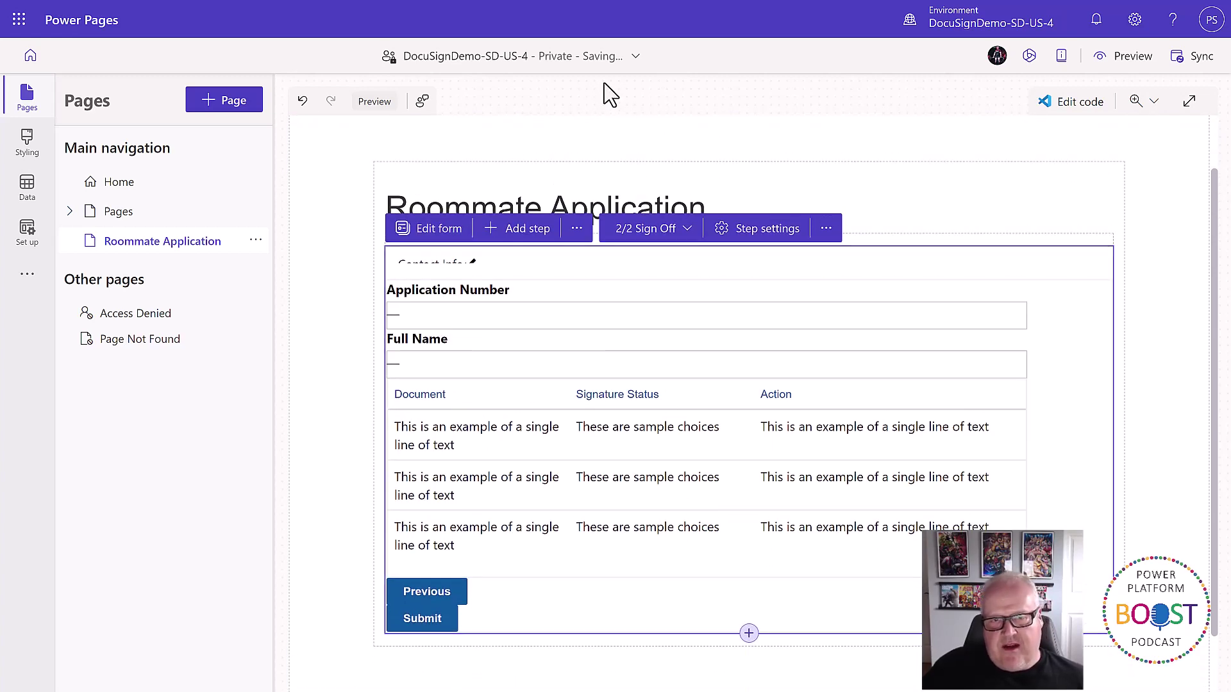
{"action": "mouse_move", "coordinate": [615, 80]}
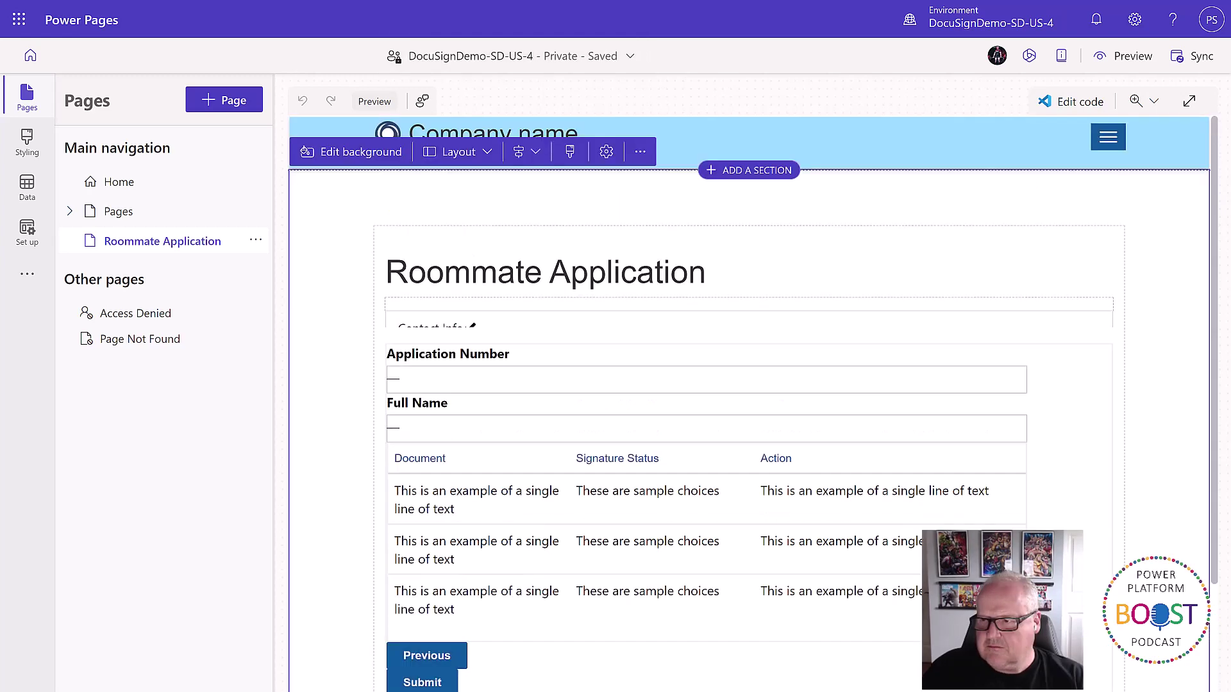
Step: Preview the site on desktop, fill First Name, Last Name and Email Address, and continue to Sign Off
{"action": "left_click", "coordinate": [1131, 67]}
{"action": "left_click", "coordinate": [1085, 108]}
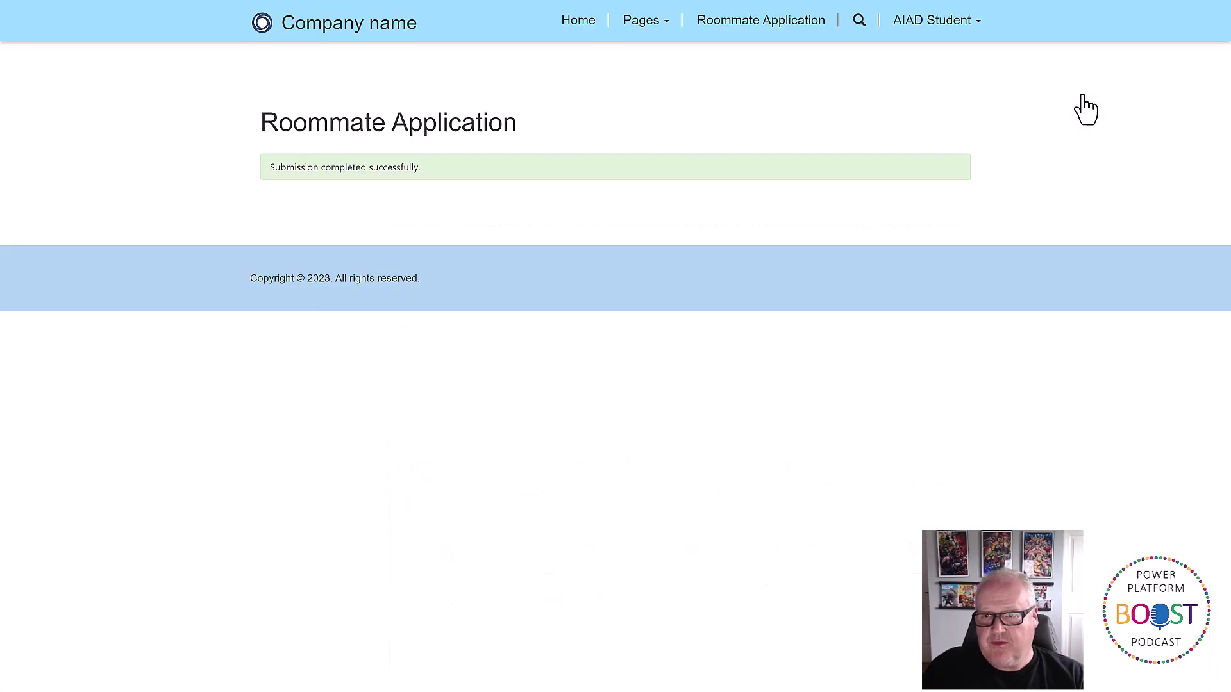
{"action": "left_click", "coordinate": [299, 272]}
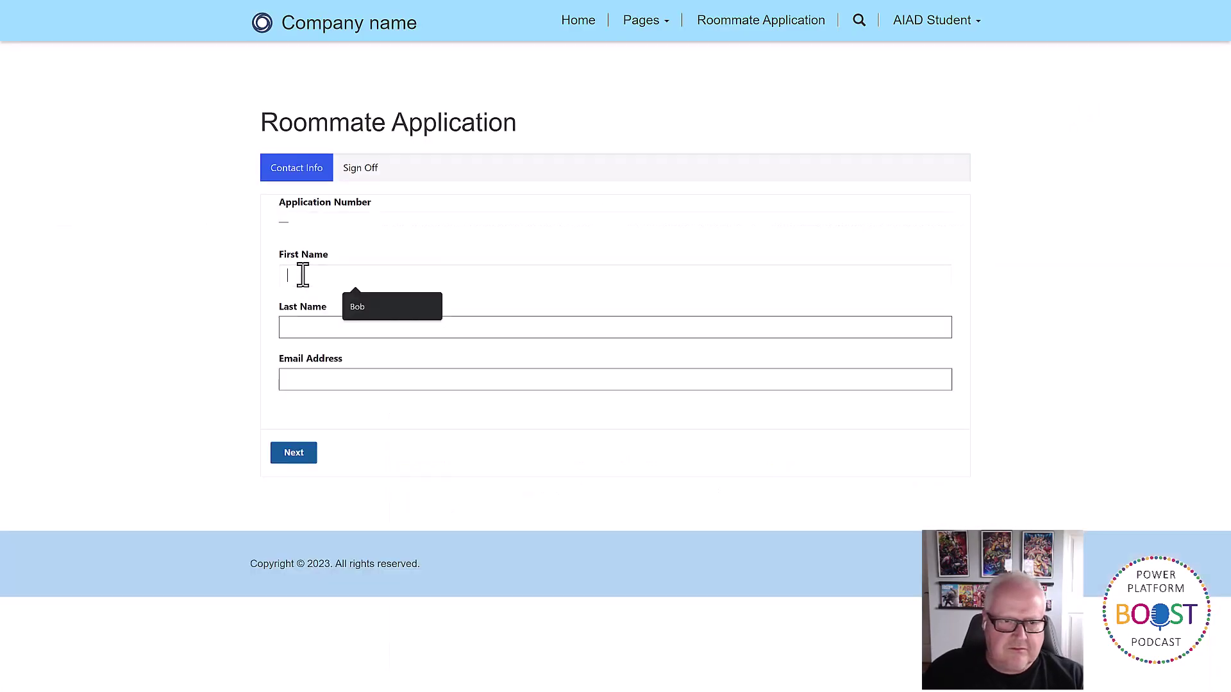
{"action": "left_click", "coordinate": [349, 310]}
{"action": "left_click", "coordinate": [329, 327]}
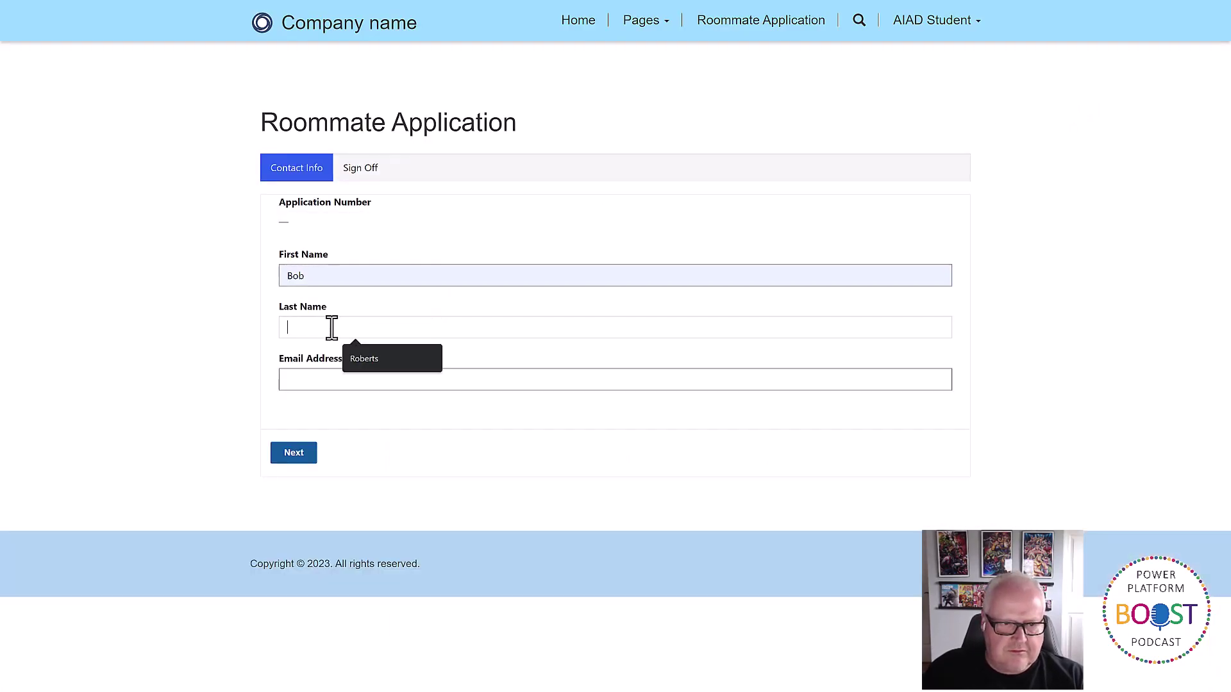
{"action": "left_click", "coordinate": [369, 362]}
{"action": "left_click", "coordinate": [346, 382]}
{"action": "left_click", "coordinate": [387, 414]}
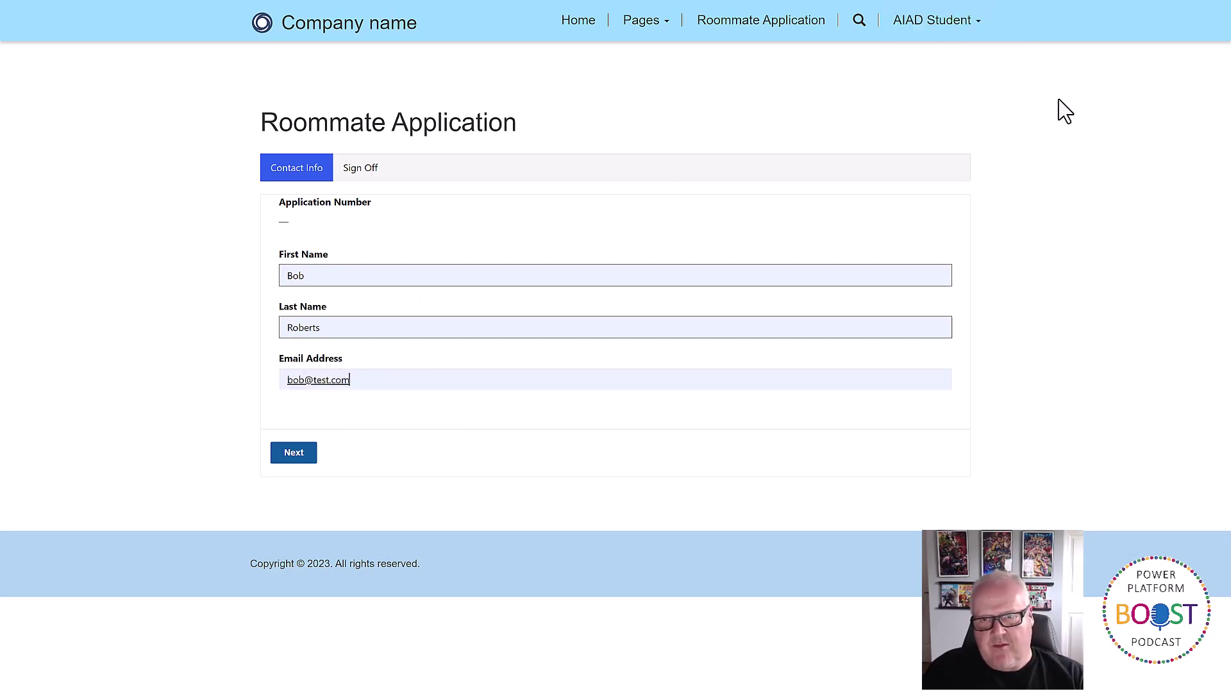
{"action": "left_click", "coordinate": [295, 454]}
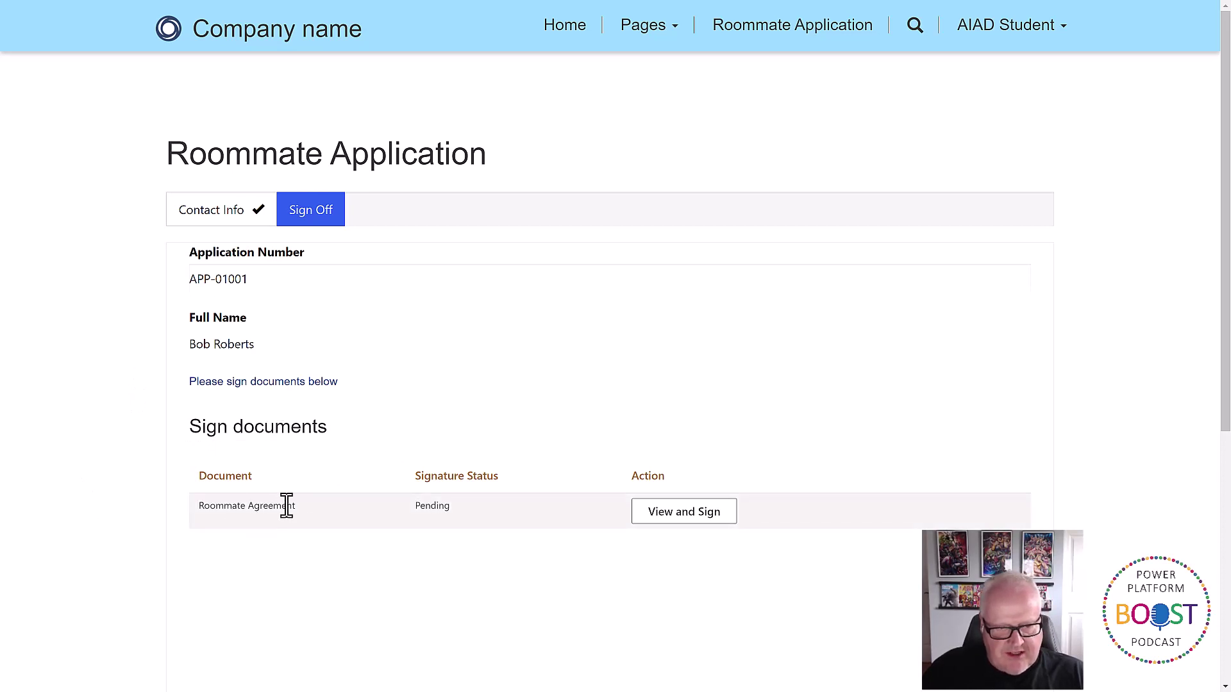
Step: Sign the Roommate Agreement in DocuSign with an adopted signature, finish, and close the signing window
{"action": "left_click", "coordinate": [703, 523]}
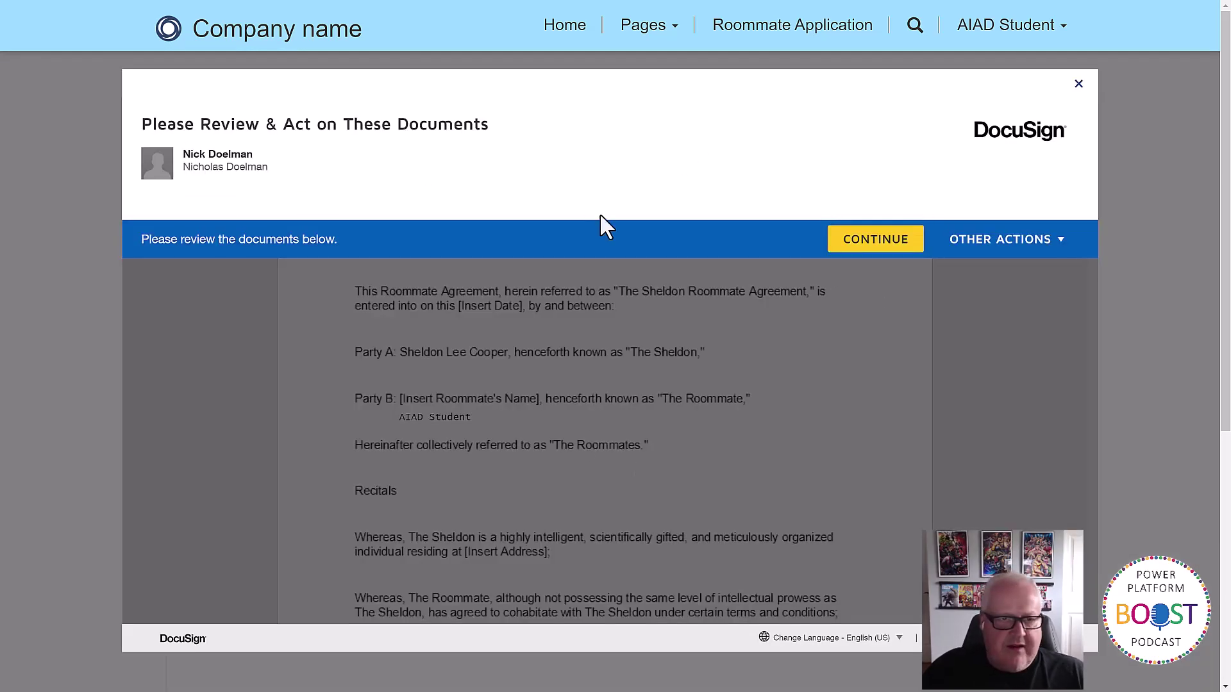
{"action": "left_click", "coordinate": [875, 241]}
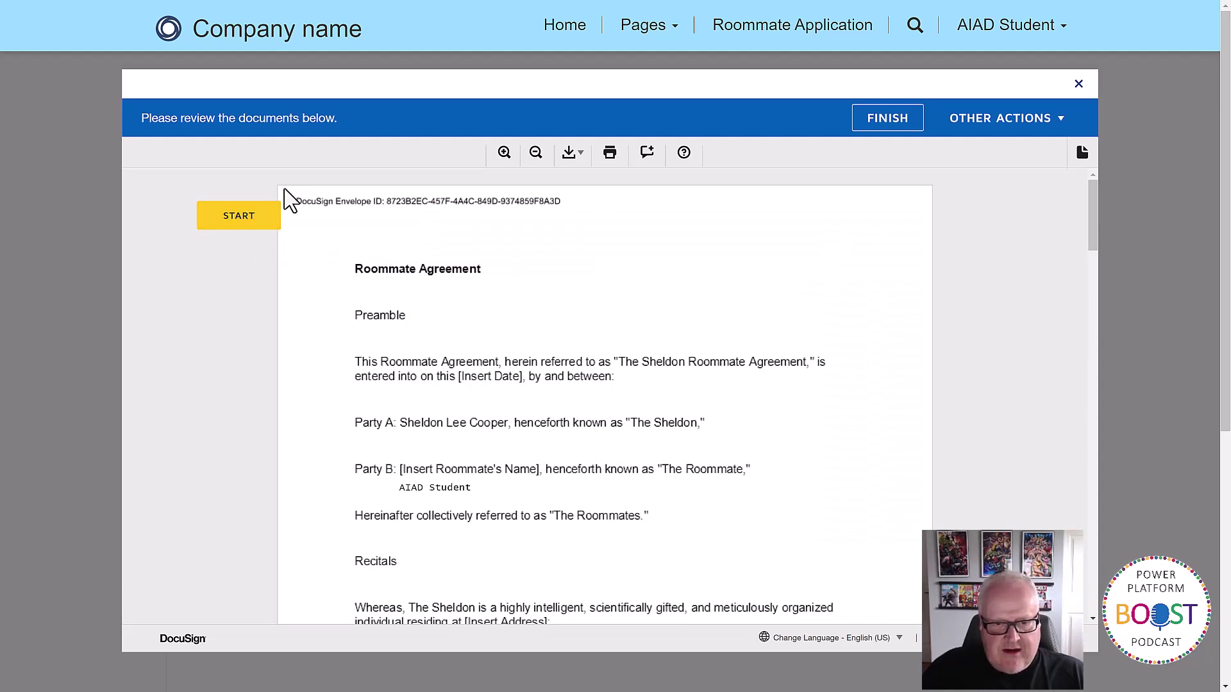
{"action": "left_click", "coordinate": [240, 218]}
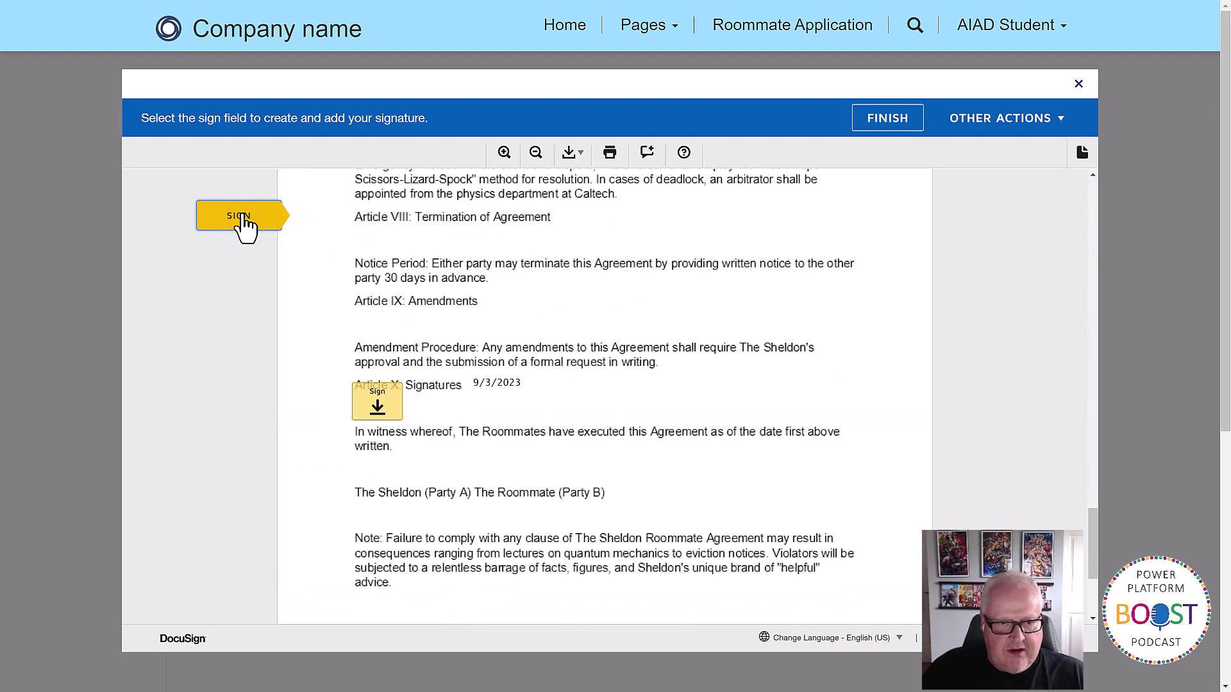
{"action": "left_click", "coordinate": [378, 402]}
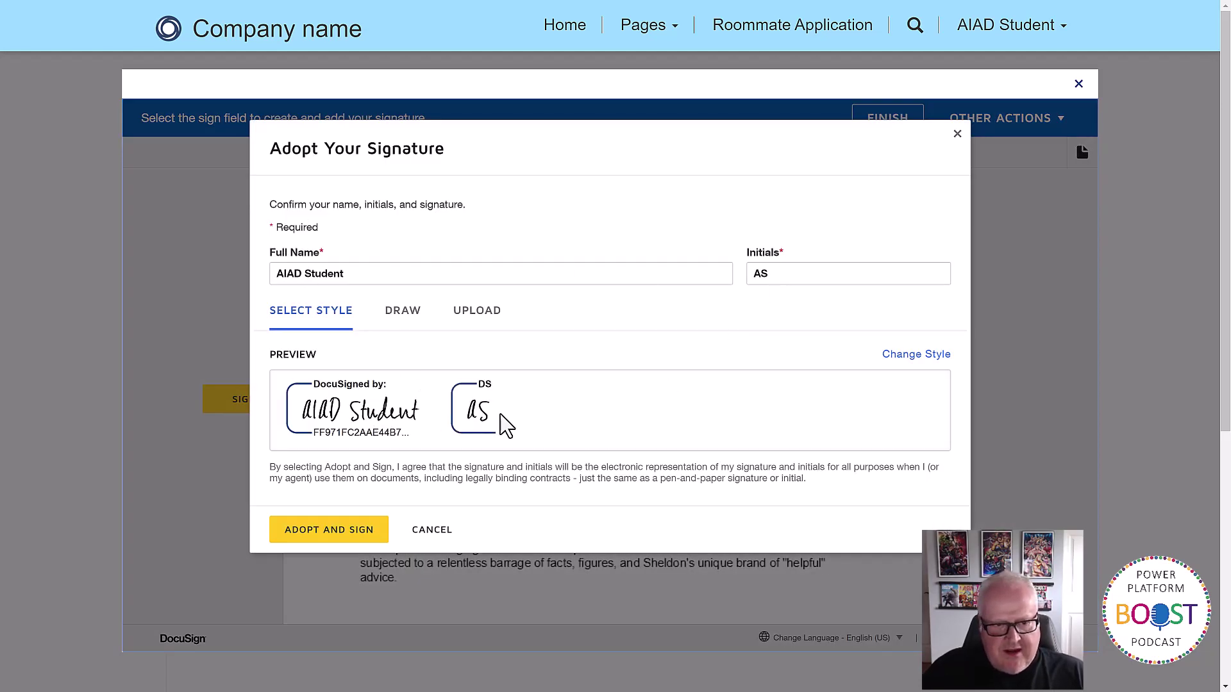
{"action": "left_click", "coordinate": [347, 536]}
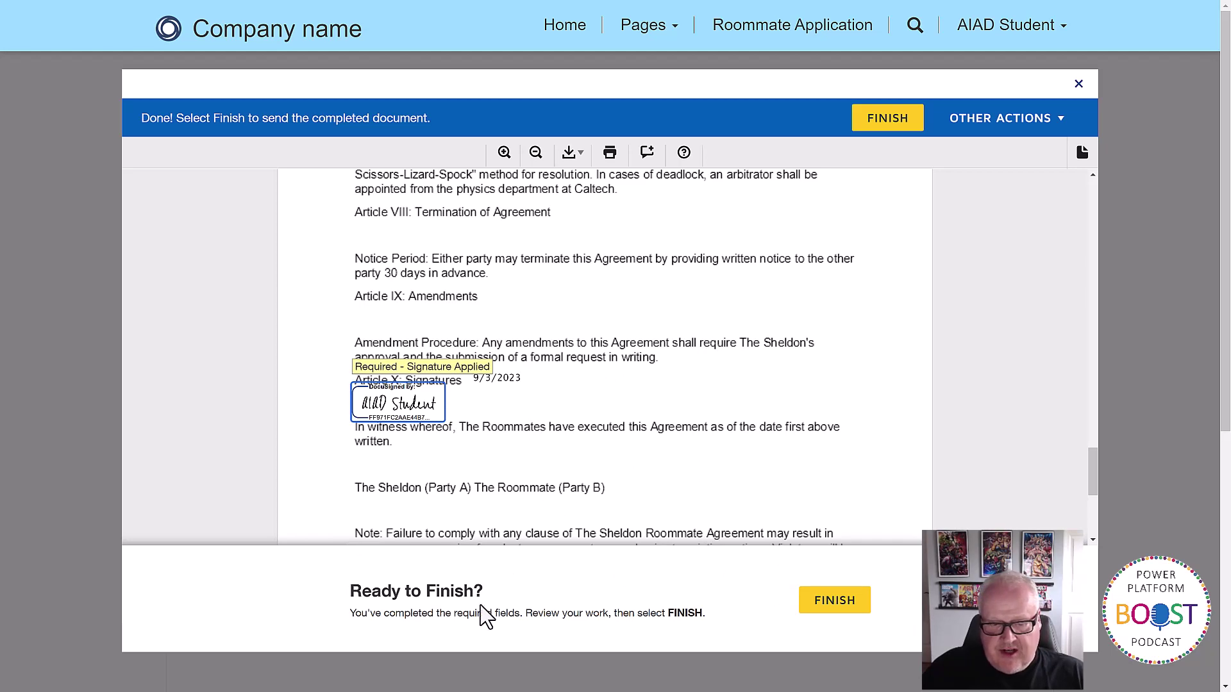
{"action": "left_click", "coordinate": [835, 601]}
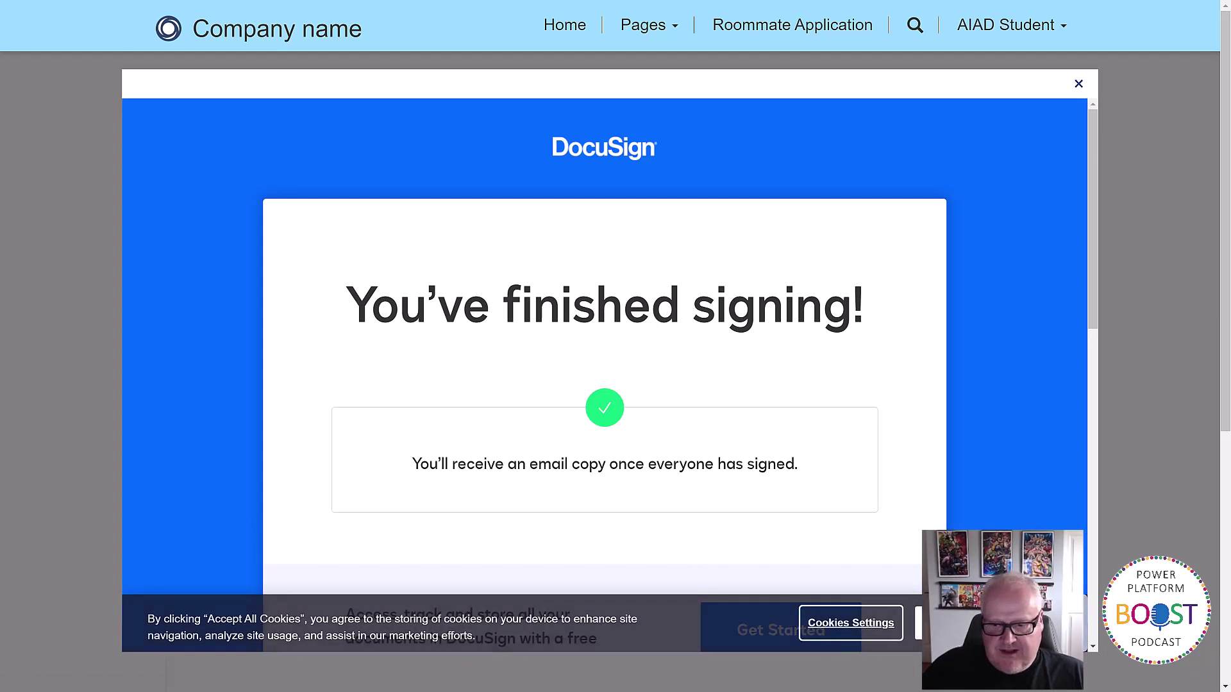
{"action": "left_click", "coordinate": [961, 623]}
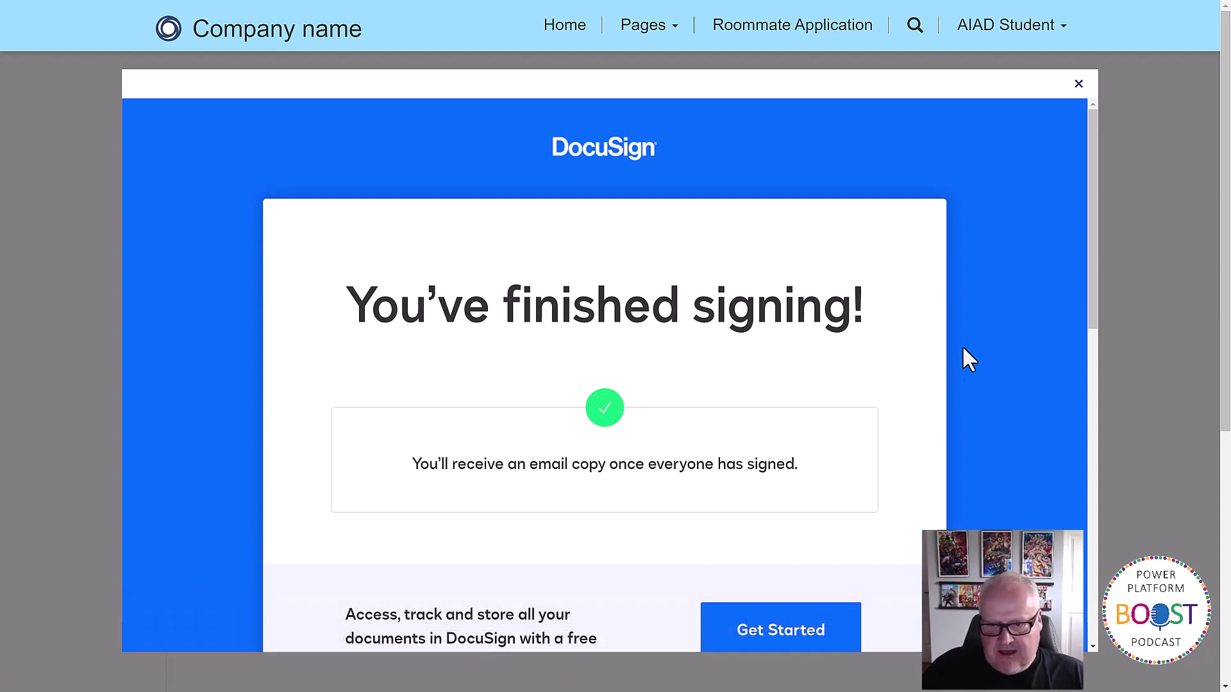
{"action": "left_click", "coordinate": [1078, 85]}
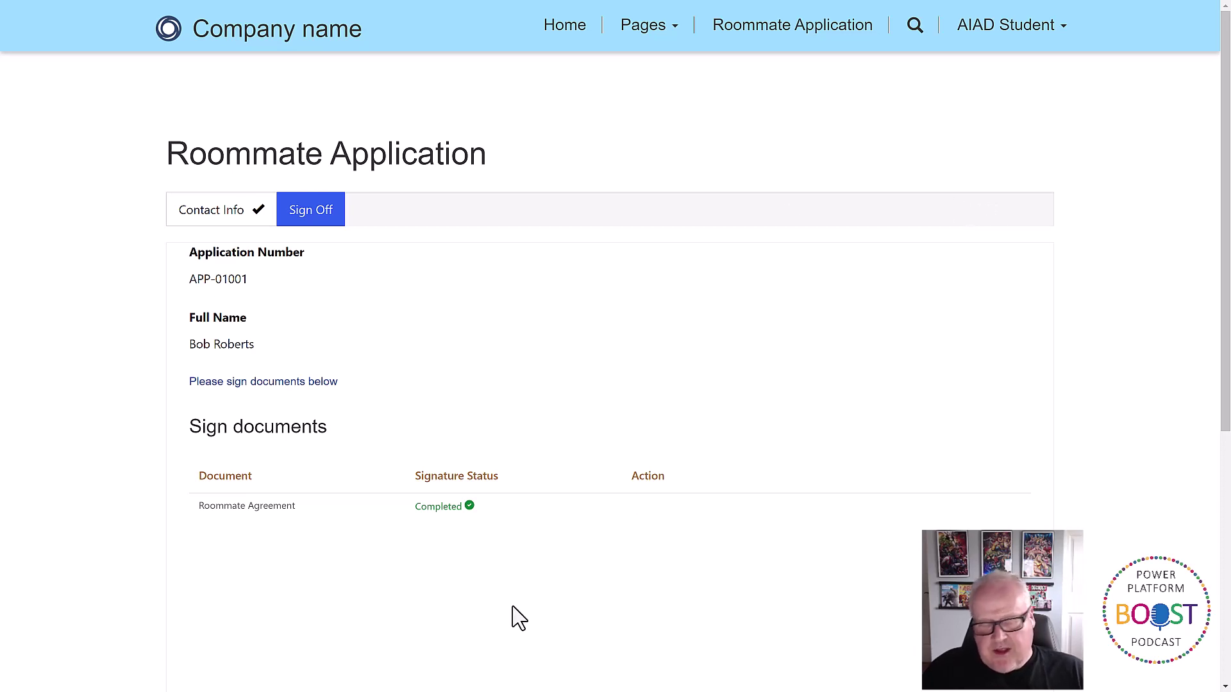
Step: Scroll down the Sign Off step and submit the signed Roommate Application
{"action": "scroll", "coordinate": [532, 534], "scroll_direction": "down", "scroll_amount": 3}
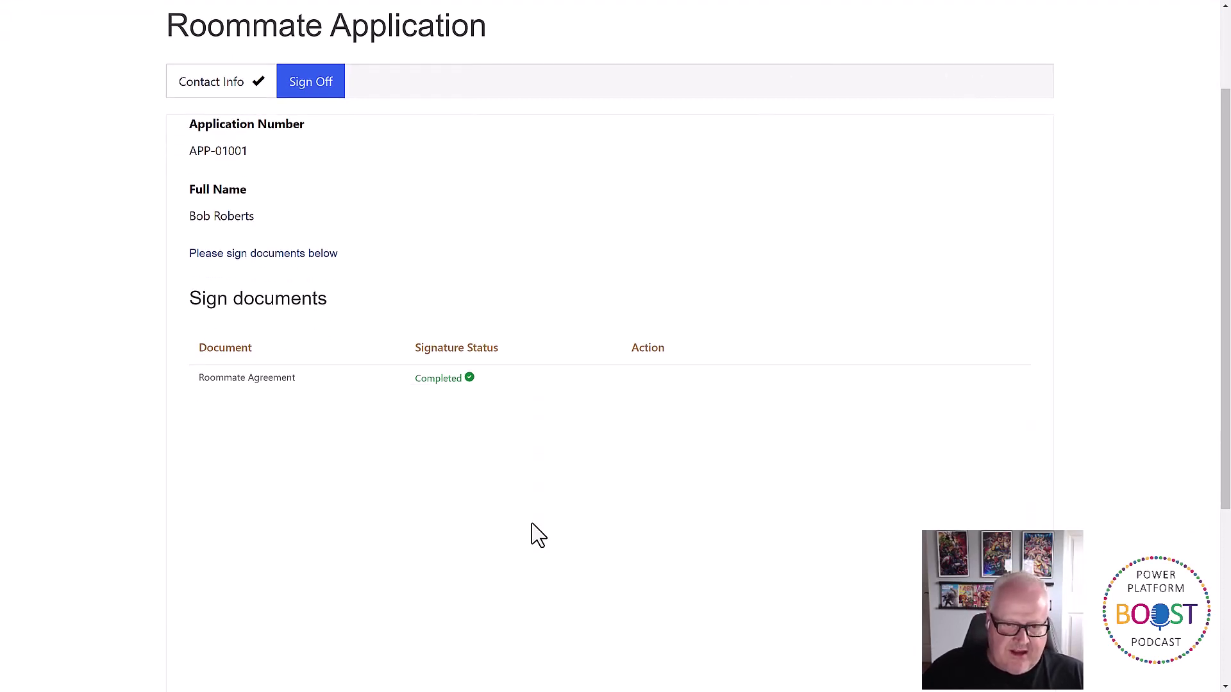
{"action": "scroll", "coordinate": [532, 534], "scroll_direction": "down", "scroll_amount": 3}
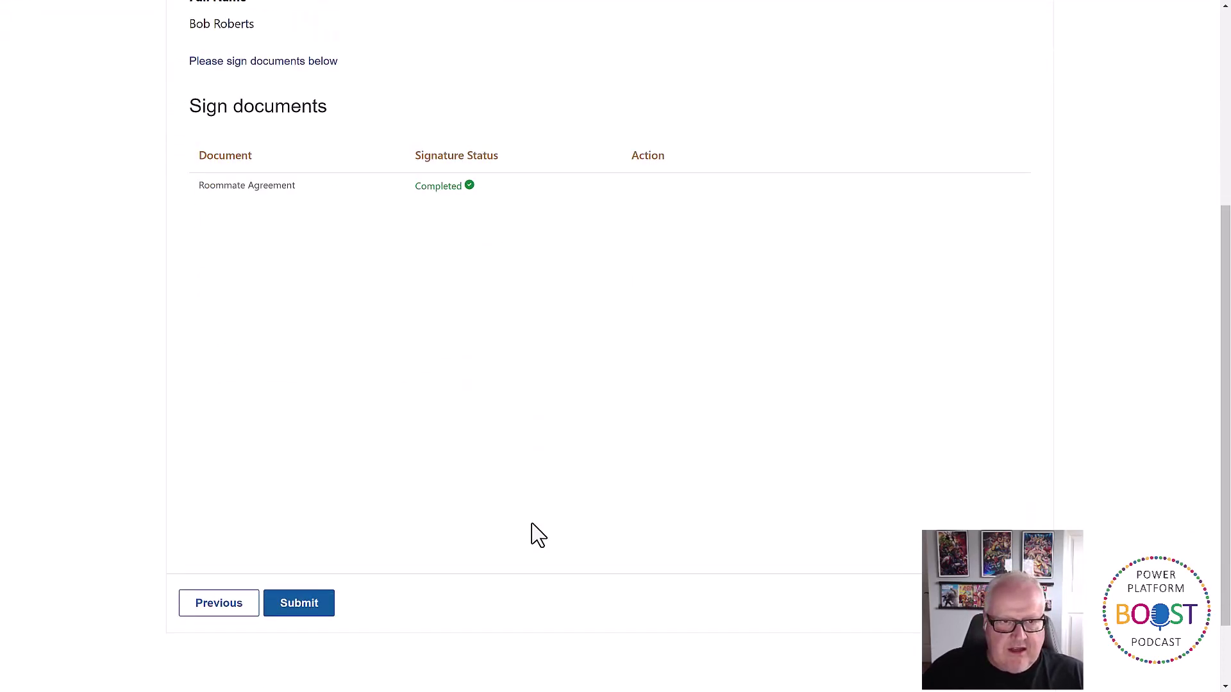
{"action": "left_click", "coordinate": [307, 612]}
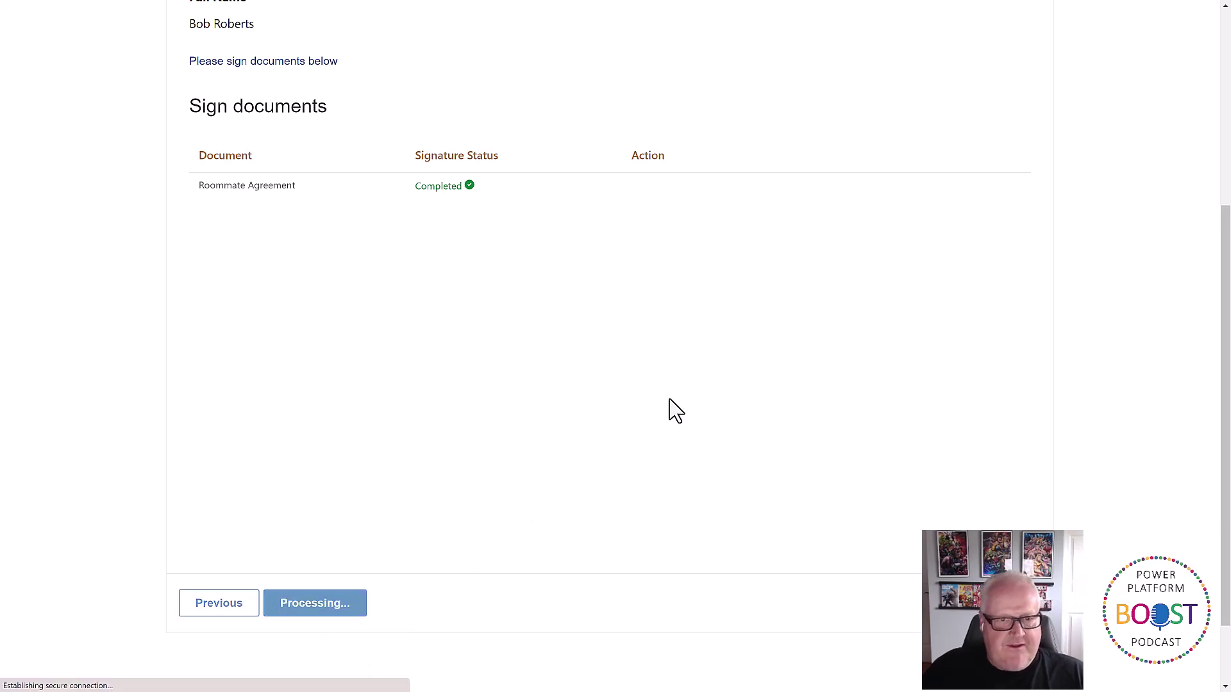